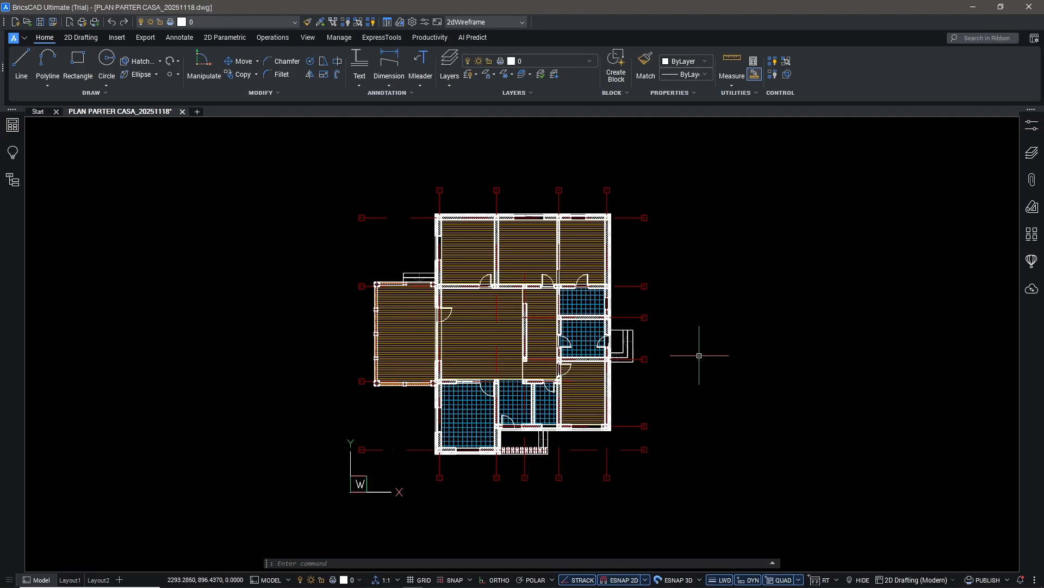
Examine the ground-floor plan, including its wall outlines, floor hatches, doors and grid axes.
scroll(670, 384, up, 2)
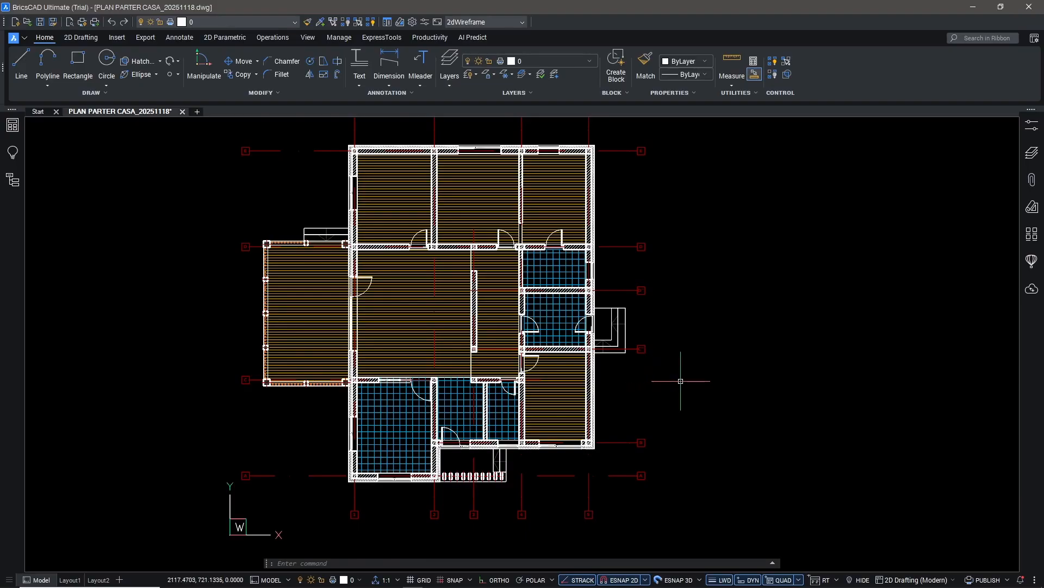
middle_drag(681, 381, 699, 408)
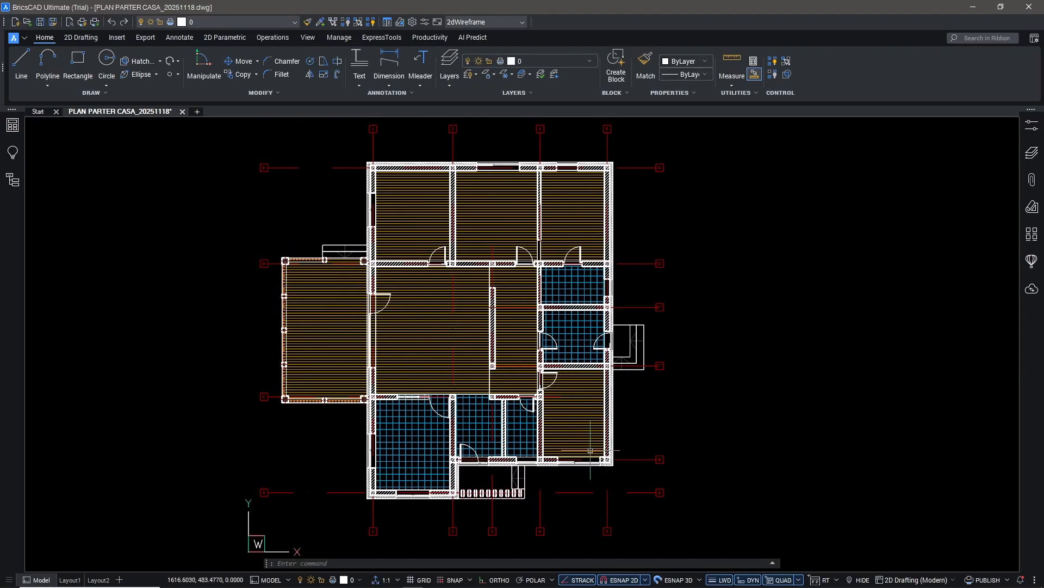
scroll(568, 464, up, 3)
scroll(568, 464, up, 2)
click(552, 310)
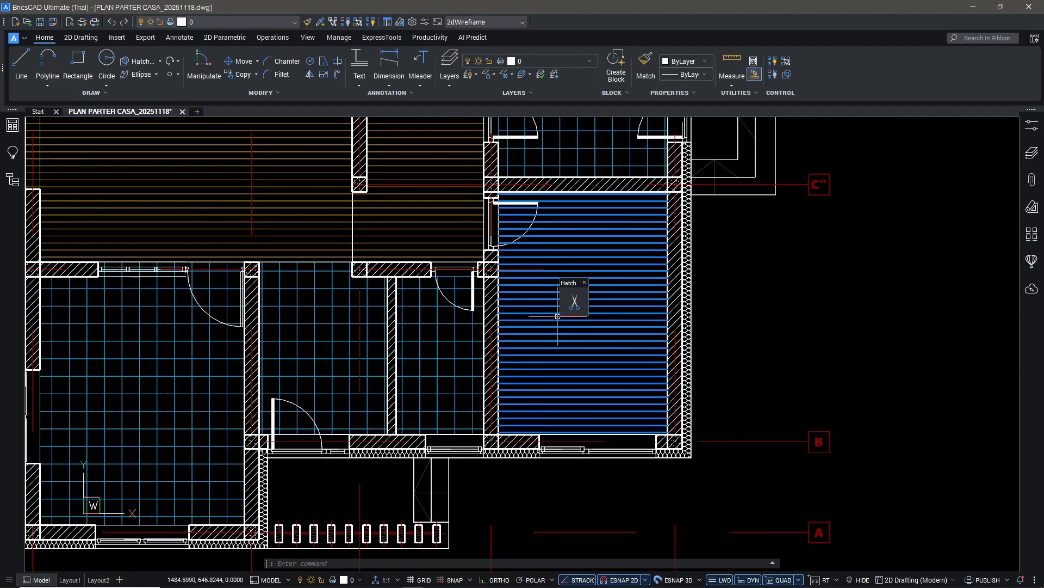
key(Escape)
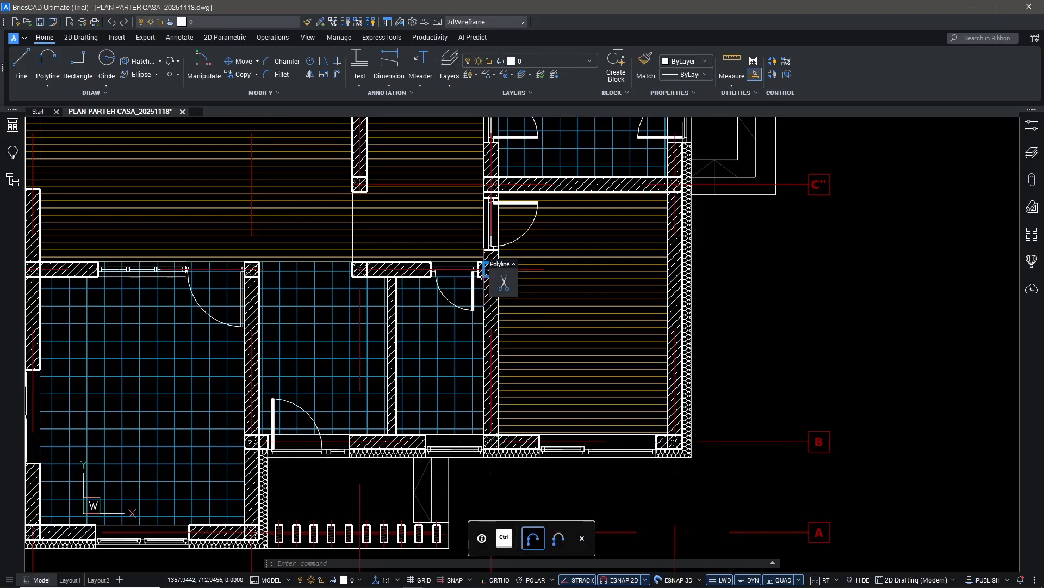
click(486, 274)
click(498, 291)
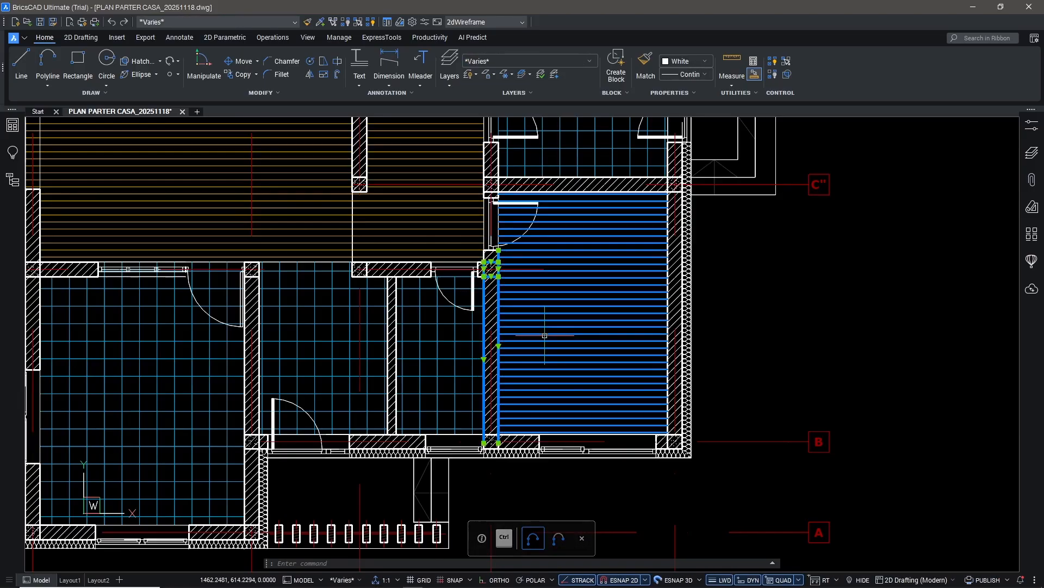
key(Escape)
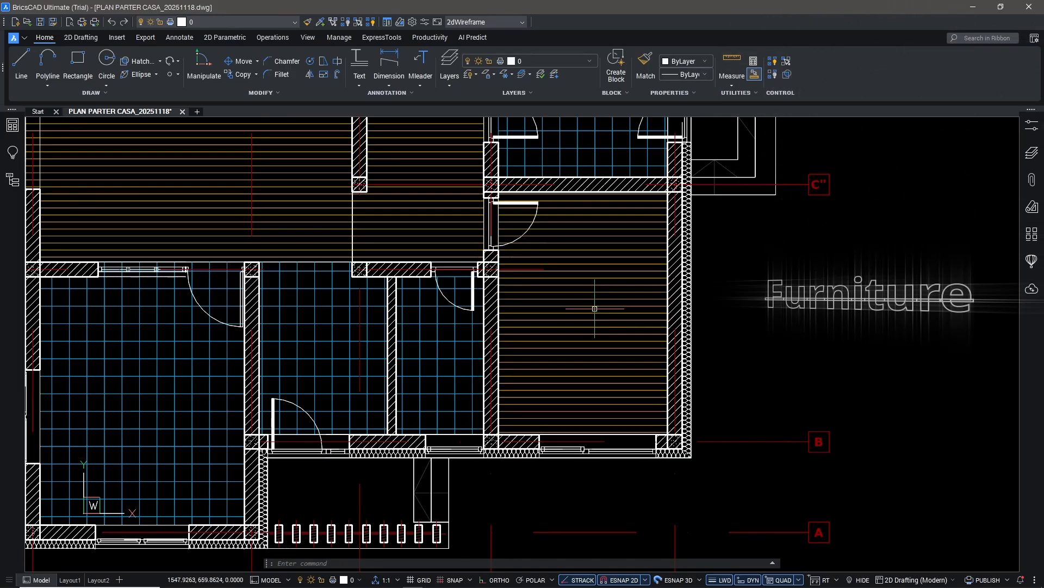
scroll(716, 305, down, 2)
middle_drag(606, 312, 631, 355)
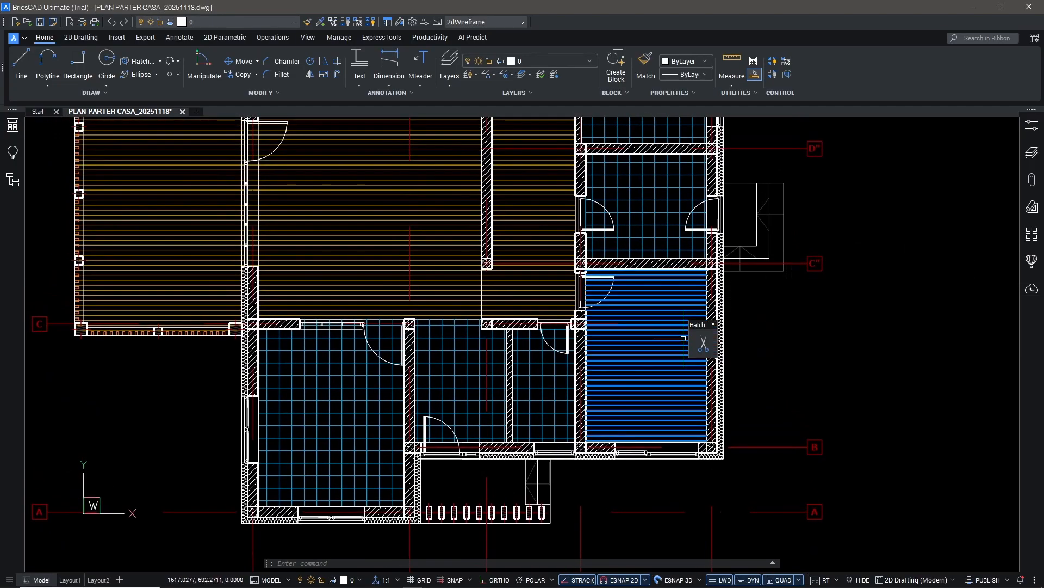
scroll(711, 366, down, 2)
middle_drag(787, 359, 713, 409)
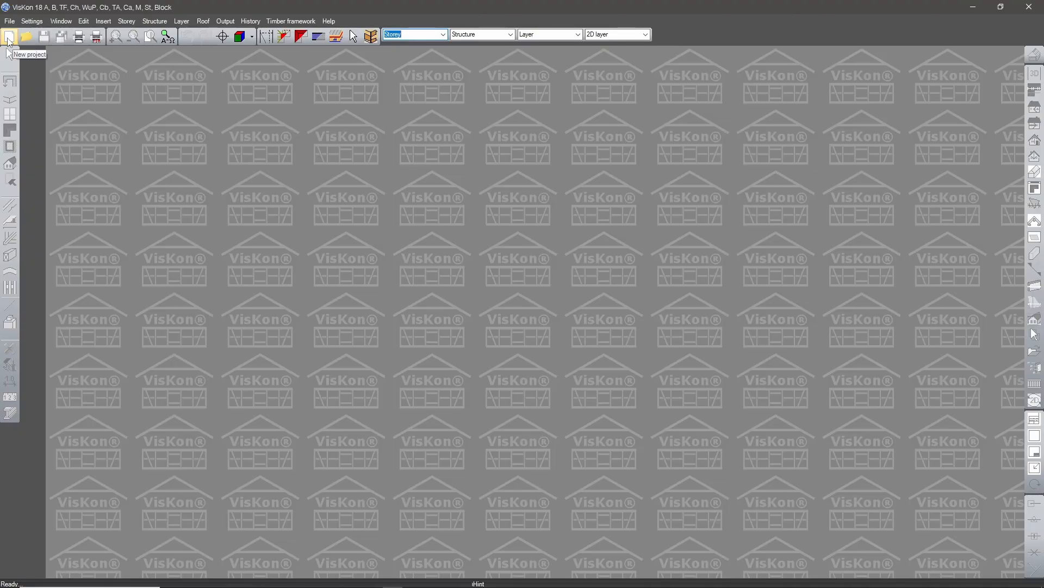
In VisKon, create a new project with a Ground floor storey, a 400 × 300 × 20 cm raft foundation slab and a 3D View window.
click(8, 38)
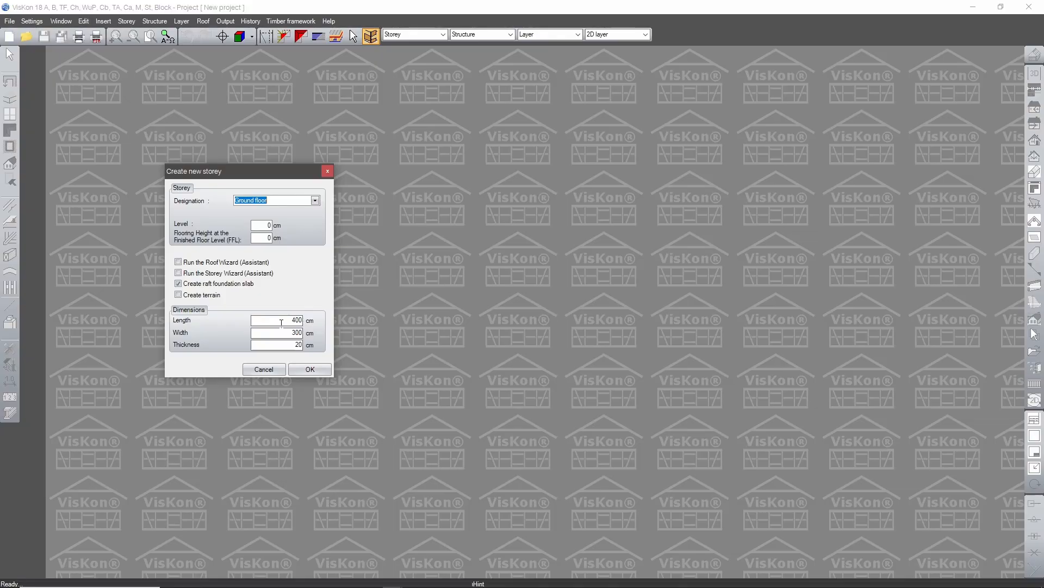
click(303, 367)
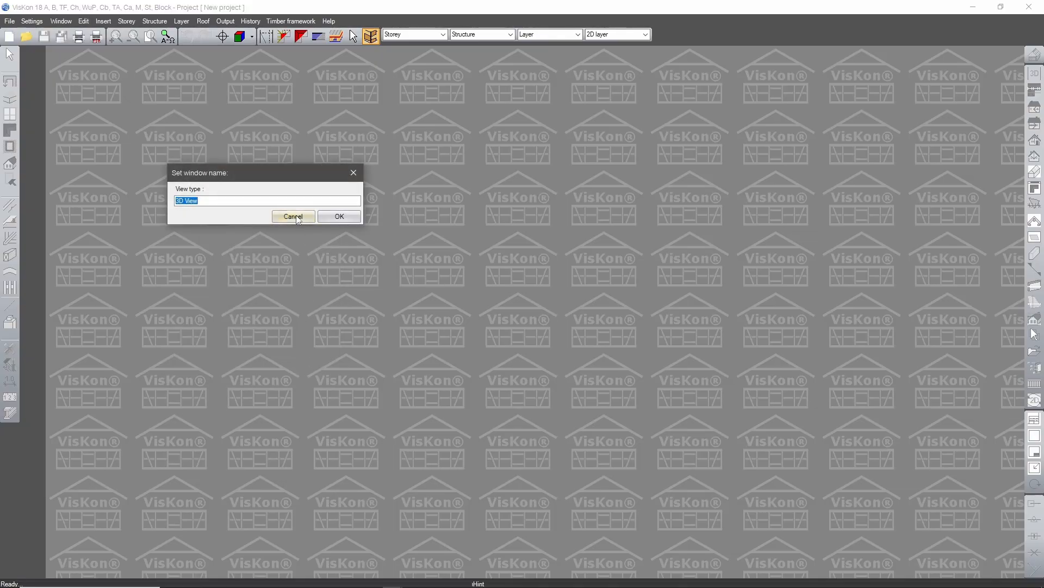
click(333, 217)
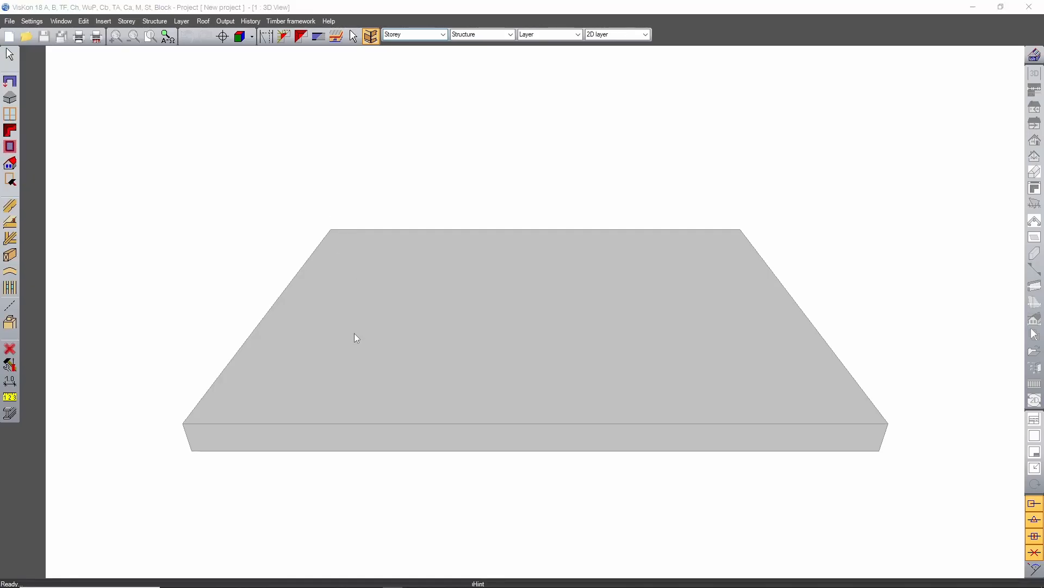
click(291, 486)
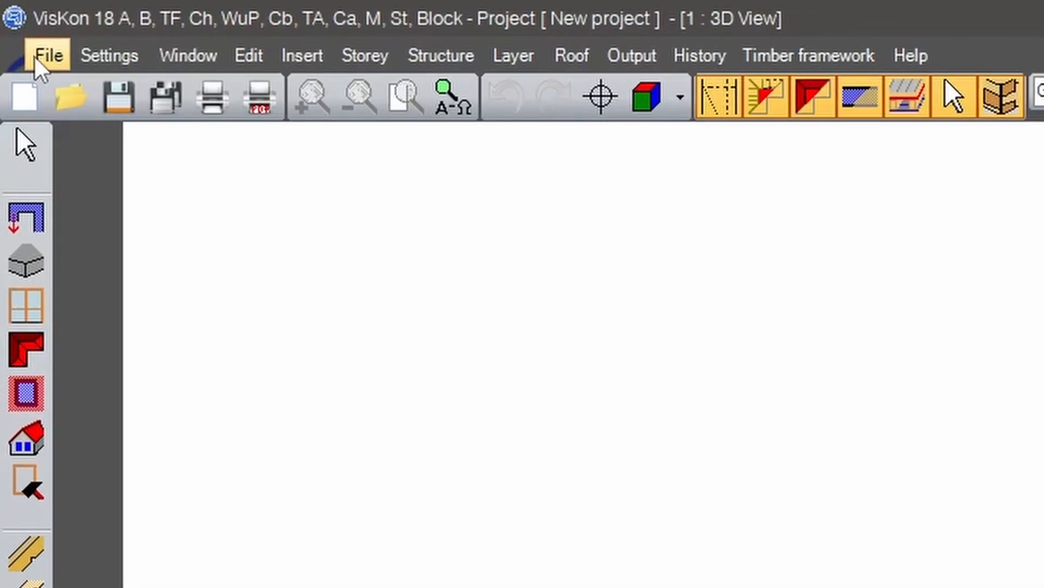
Load the DWG file PLAN PARTER CASA_20251118 from the Manual roof generation in VisKon_2025 folder for DXF/DWG import.
click(33, 54)
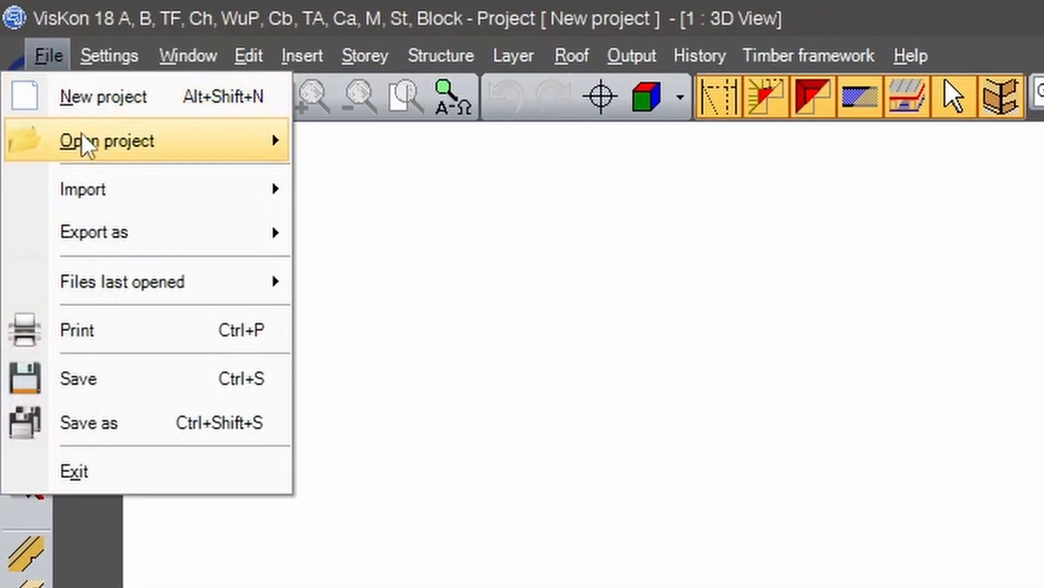
mouse_move(133, 193)
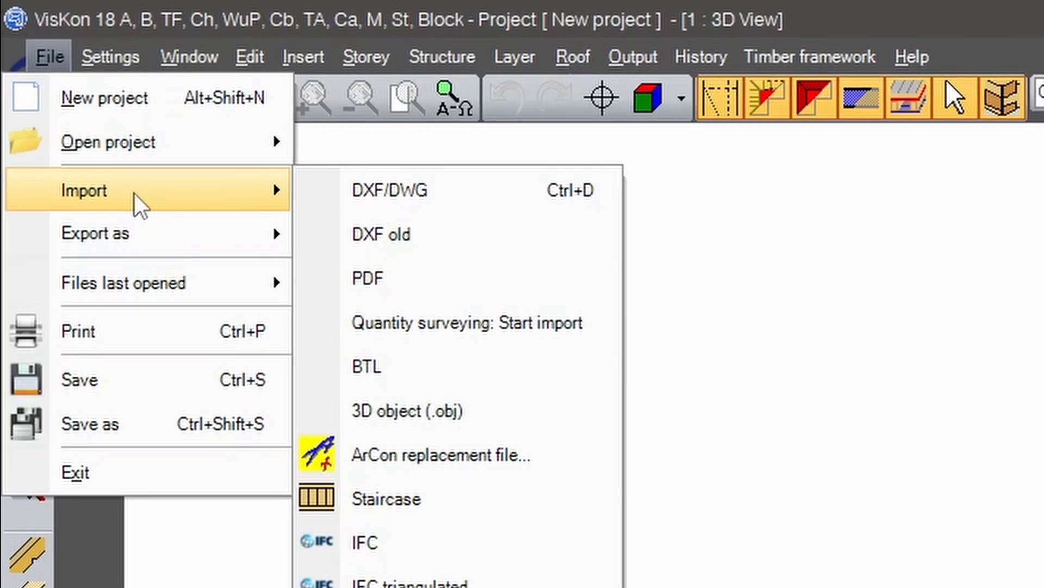
click(415, 197)
drag(561, 156, 494, 165)
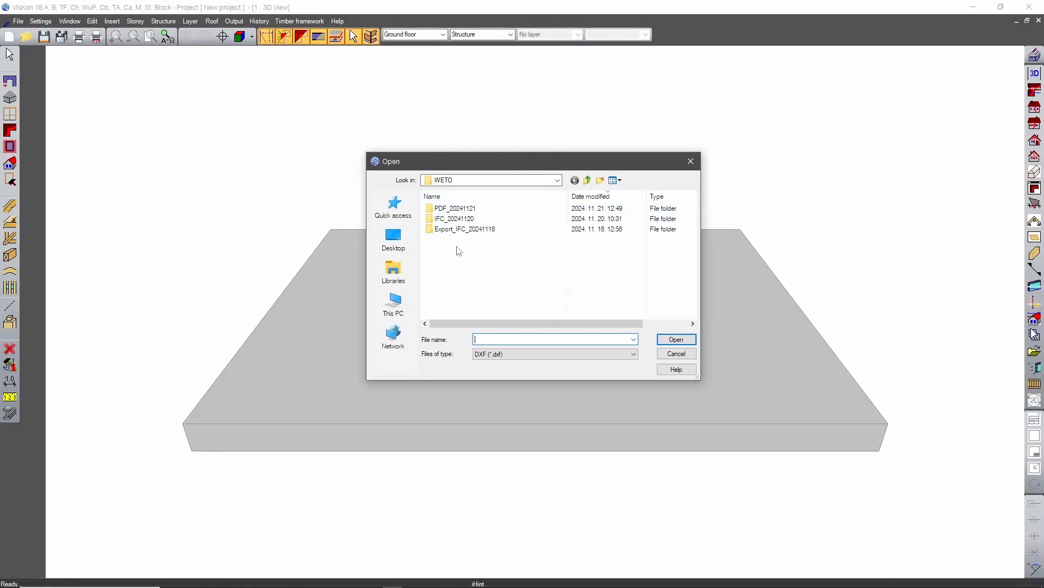
click(395, 313)
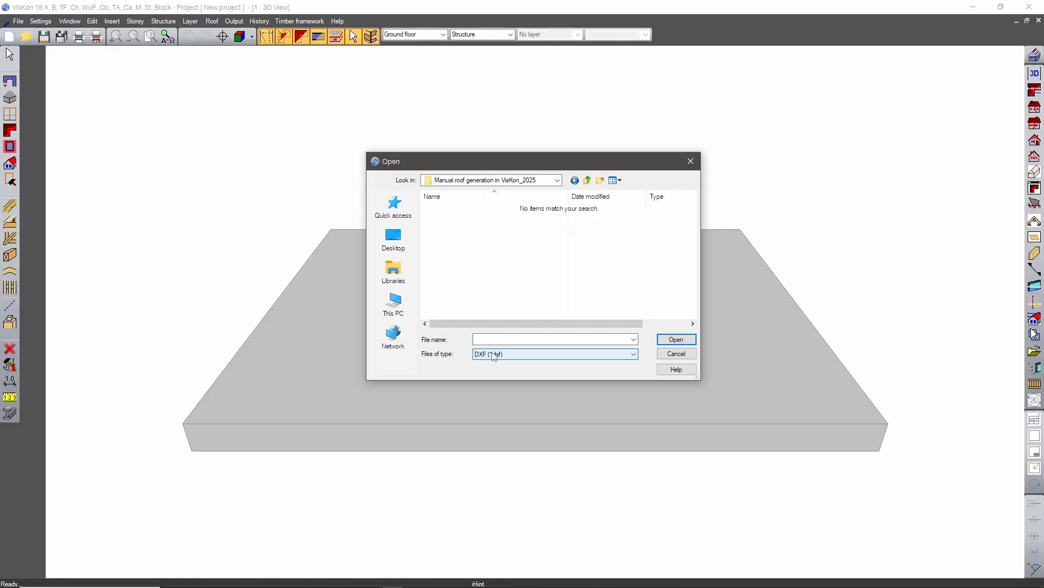
click(523, 354)
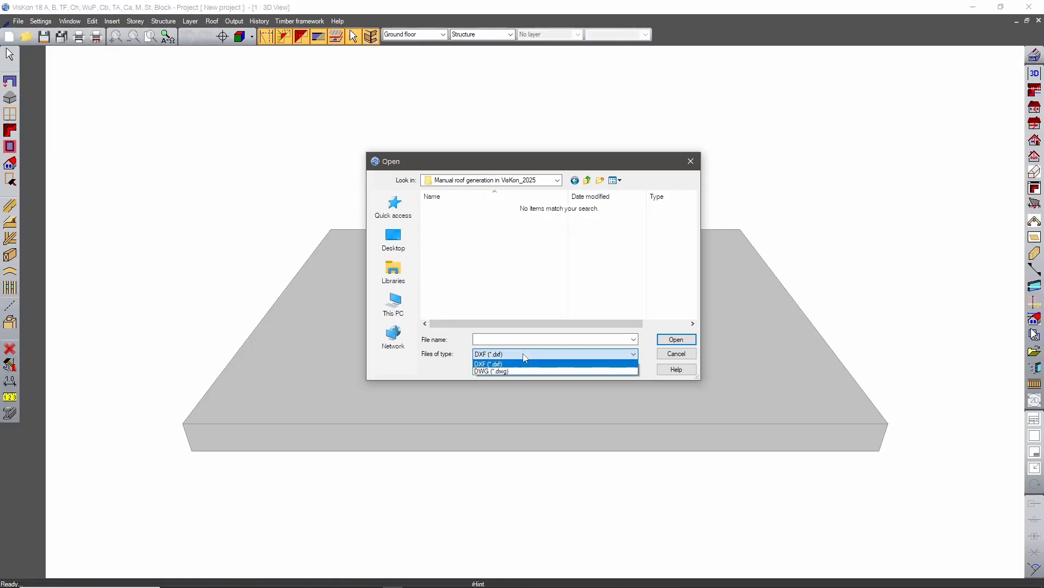
click(498, 371)
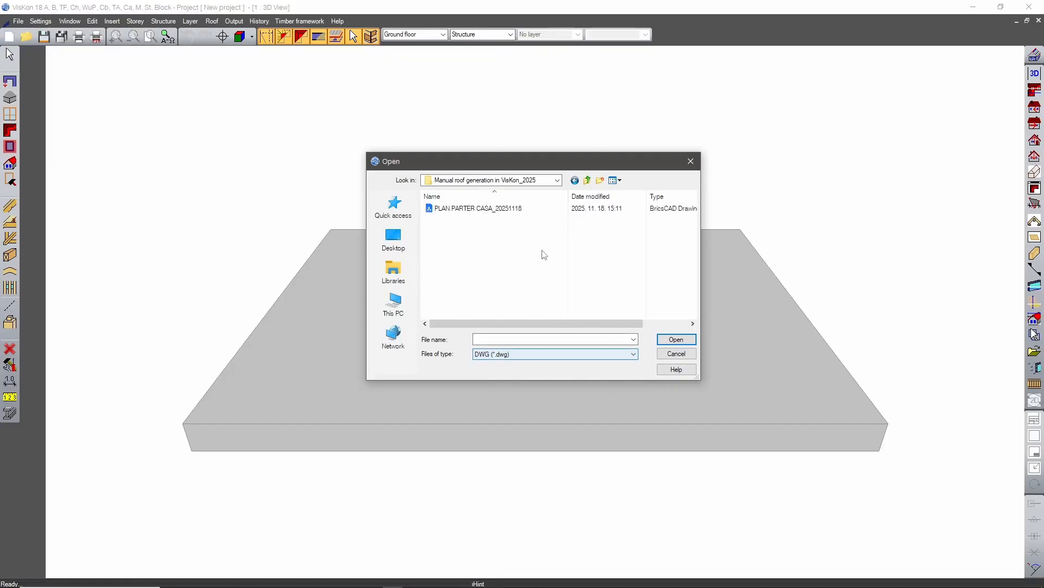
click(481, 212)
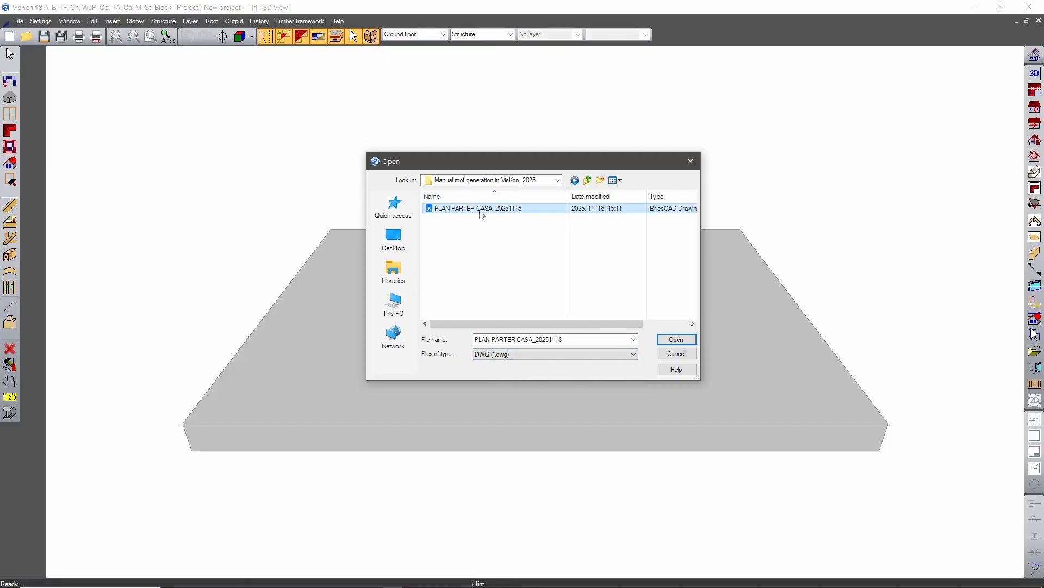
click(670, 340)
click(667, 339)
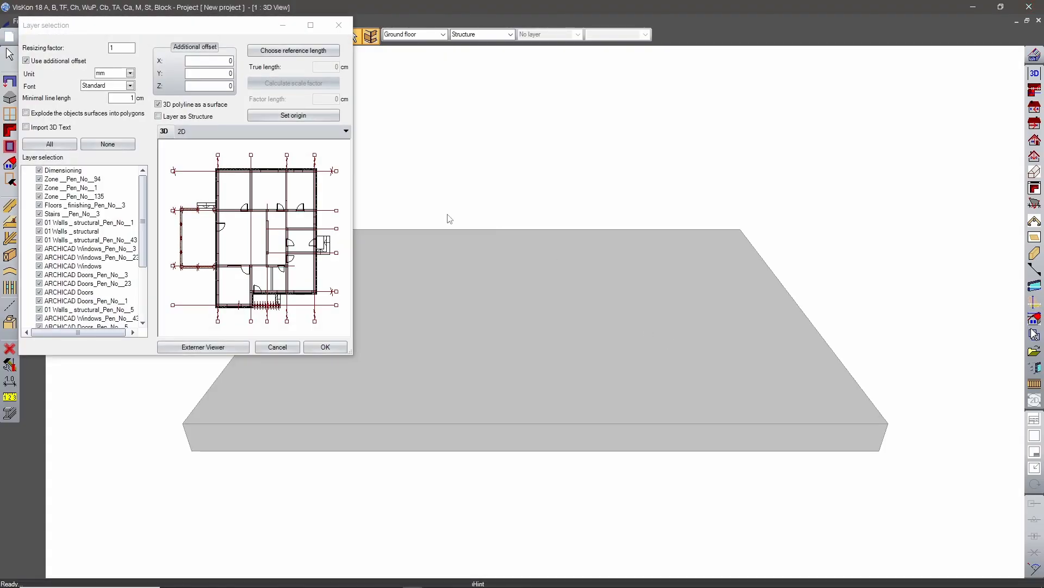
Move the import settings dialog clear of the toolbars and set the drawing unit to cm.
click(249, 20)
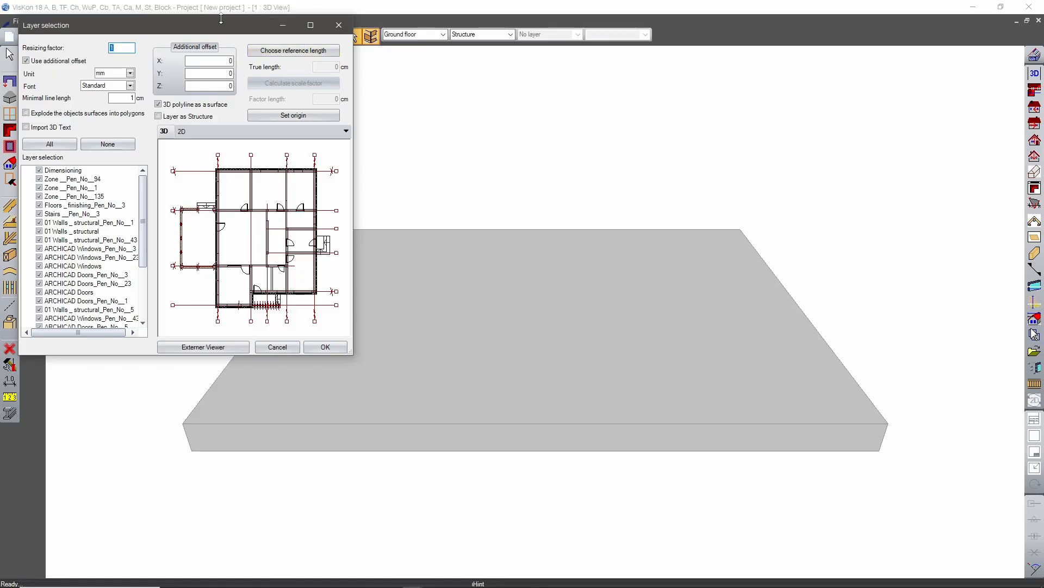
drag(221, 23, 533, 148)
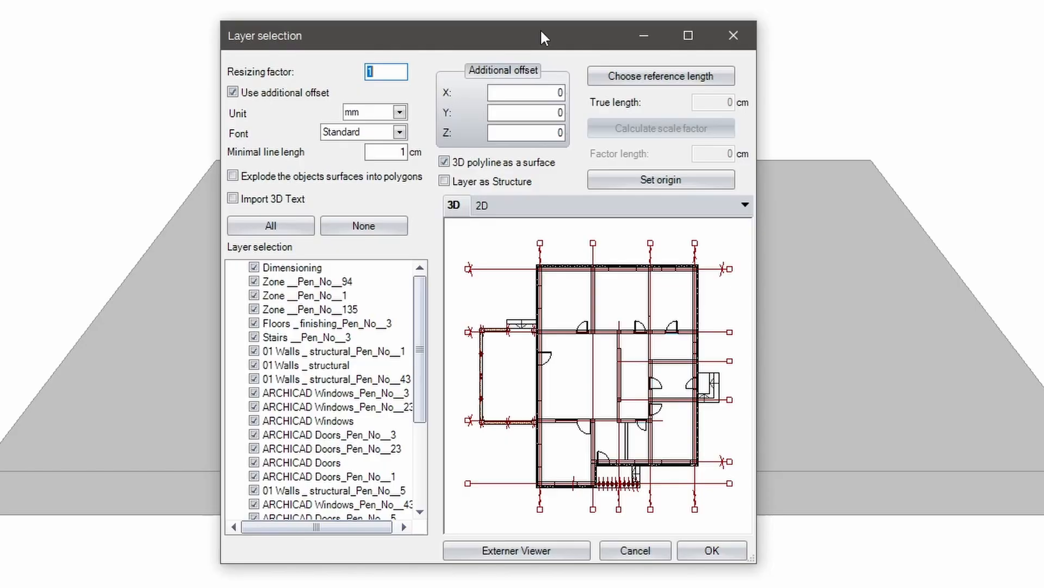
click(400, 112)
click(374, 139)
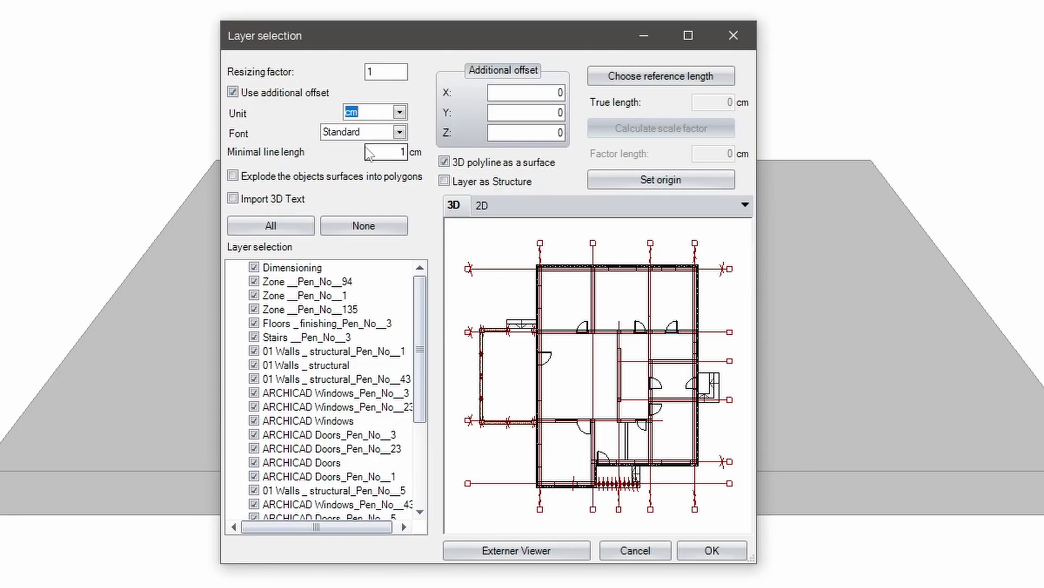
Exclude the Zone __Pen_No__135 and Floors _finishing_Pen_No__3 layers from the import, and include both again.
scroll(286, 421, down, 3)
scroll(277, 381, up, 3)
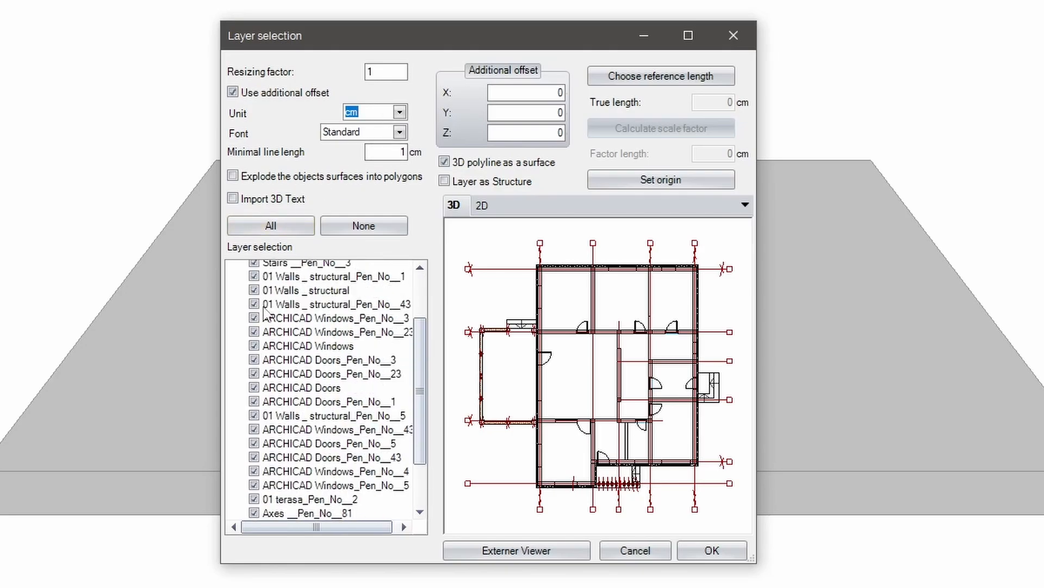
click(254, 309)
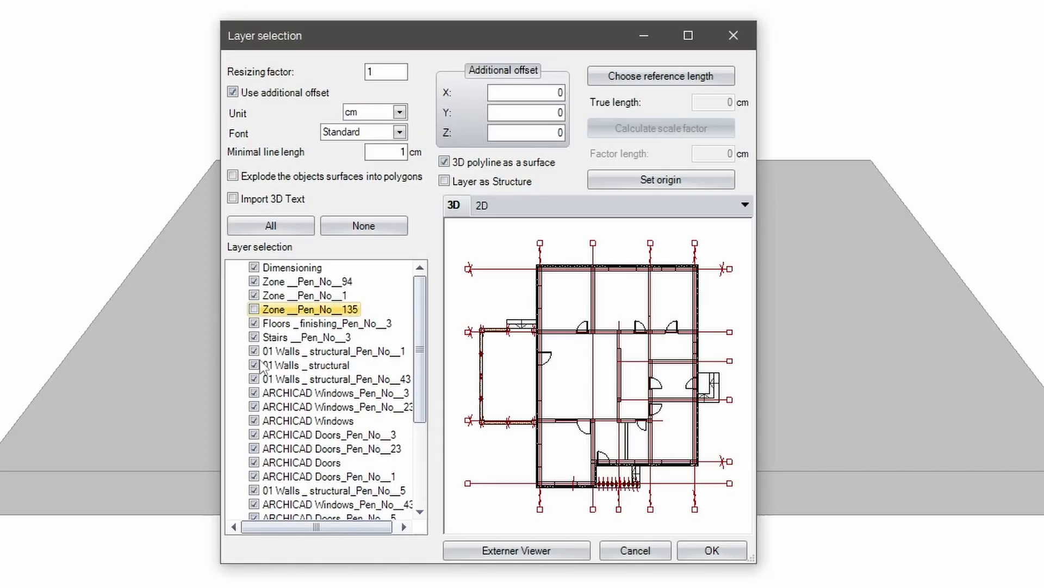
click(254, 323)
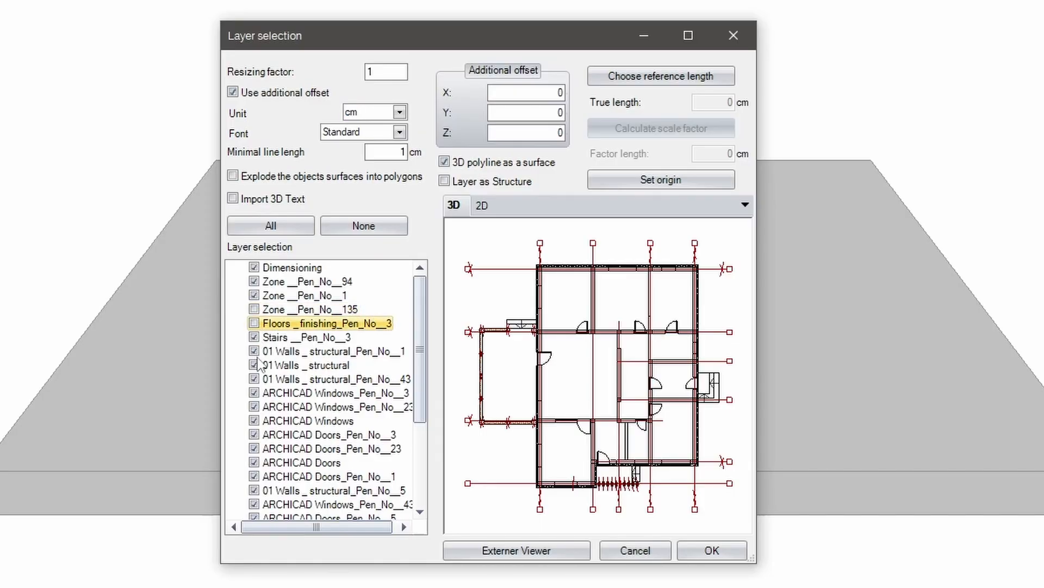
click(254, 309)
click(254, 323)
Enable the Layer as Structure and Import 3D Text options for the drawing import.
click(445, 181)
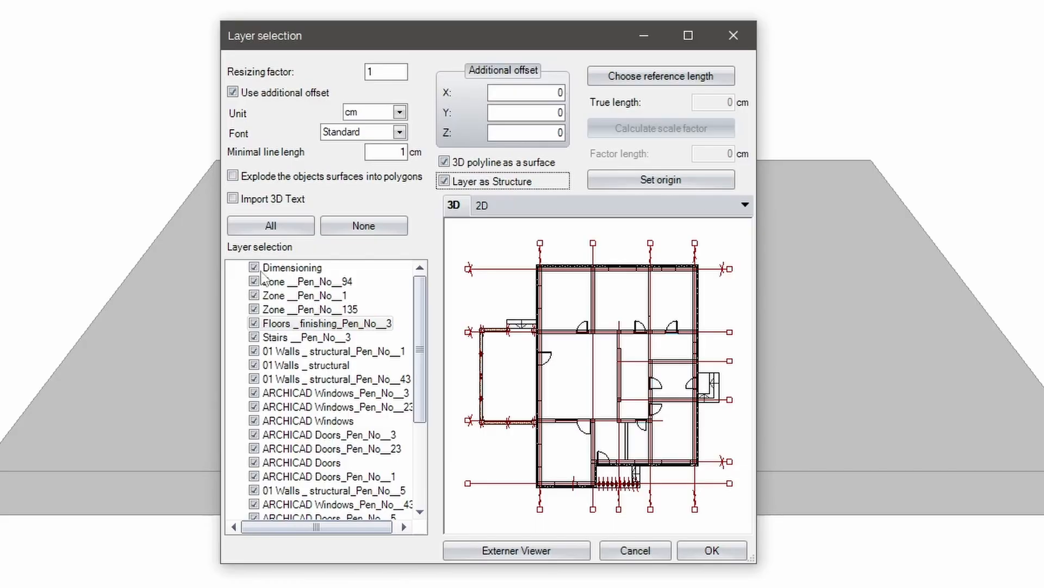
click(233, 199)
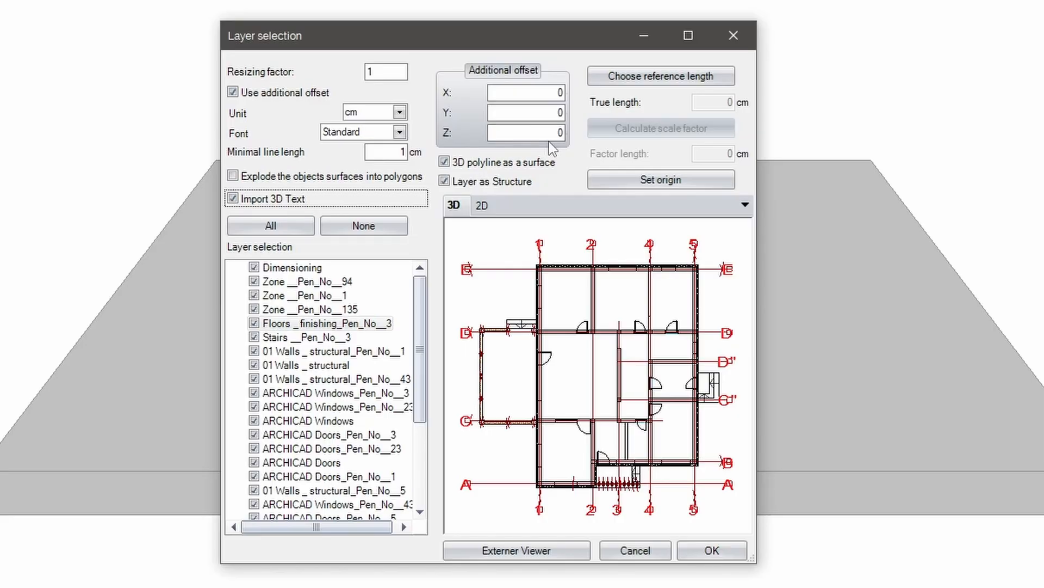
Measure the thickness of the interior wall beside a door as the reference length in the import preview.
scroll(602, 275, up, 5)
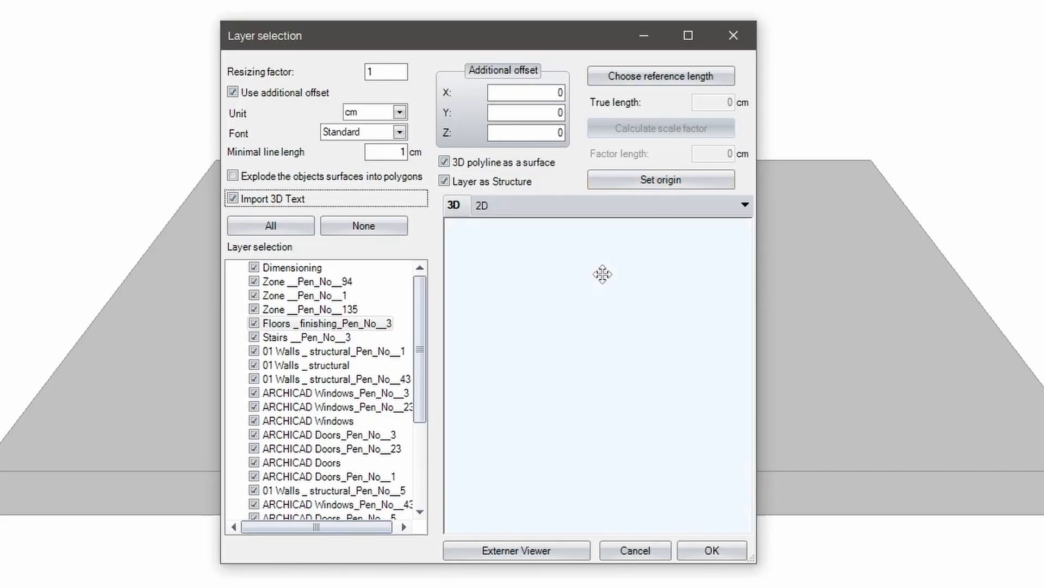
scroll(617, 272, up, 6)
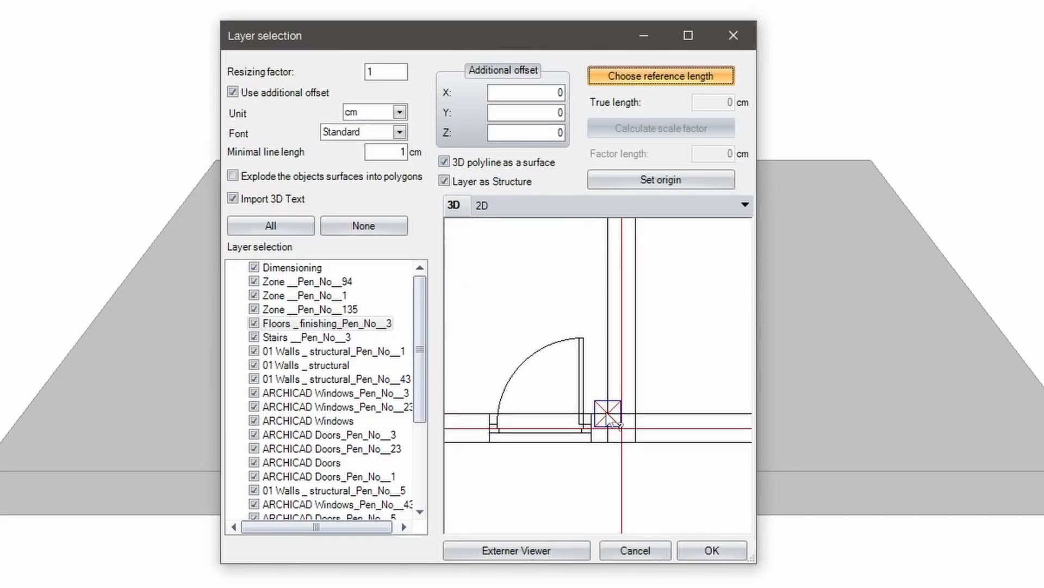
click(608, 415)
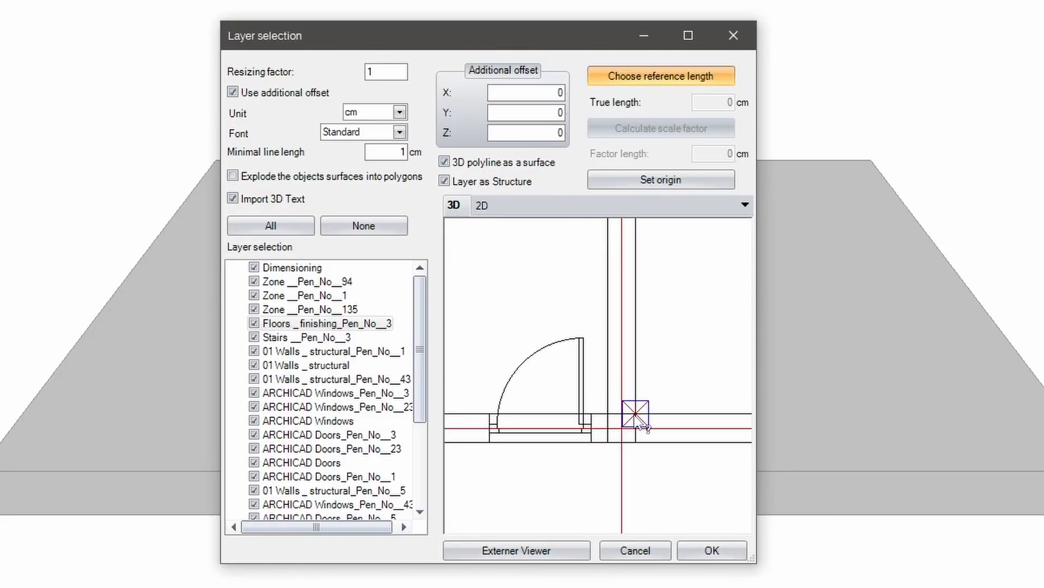
click(635, 414)
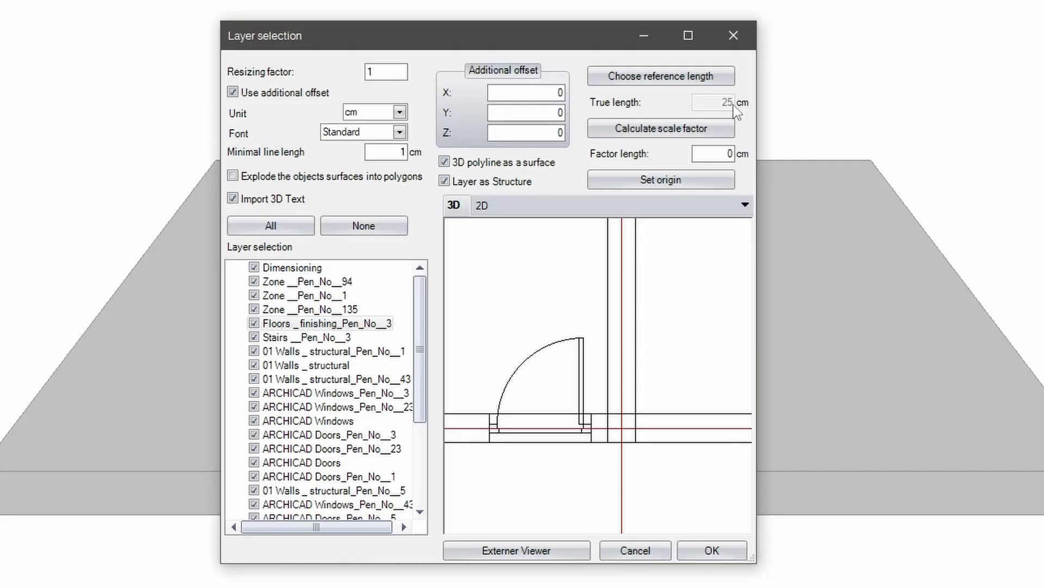
Accept the resizing factor of 1 and import the floor plan into the 3D view.
click(379, 71)
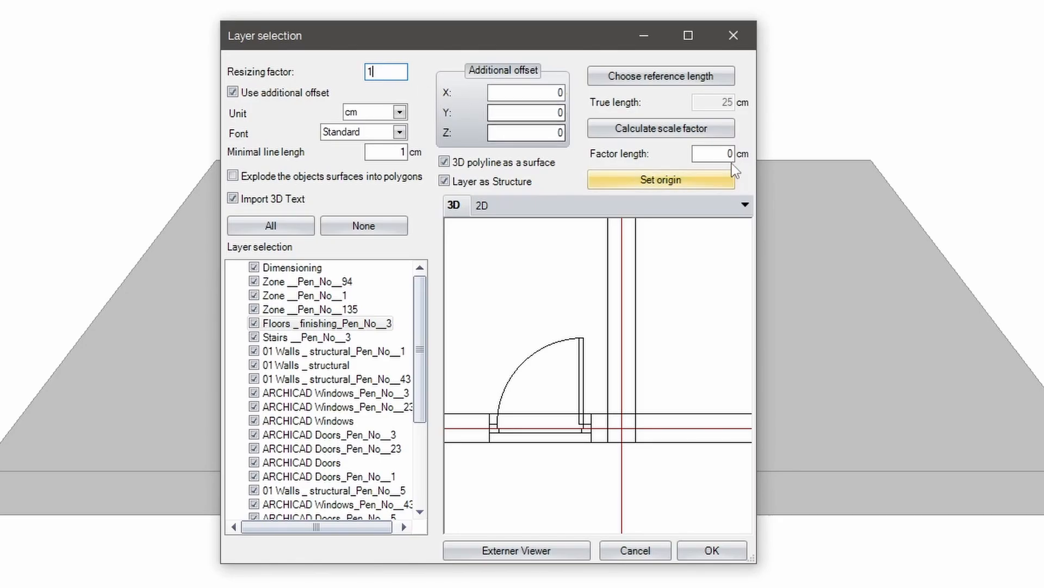
click(720, 155)
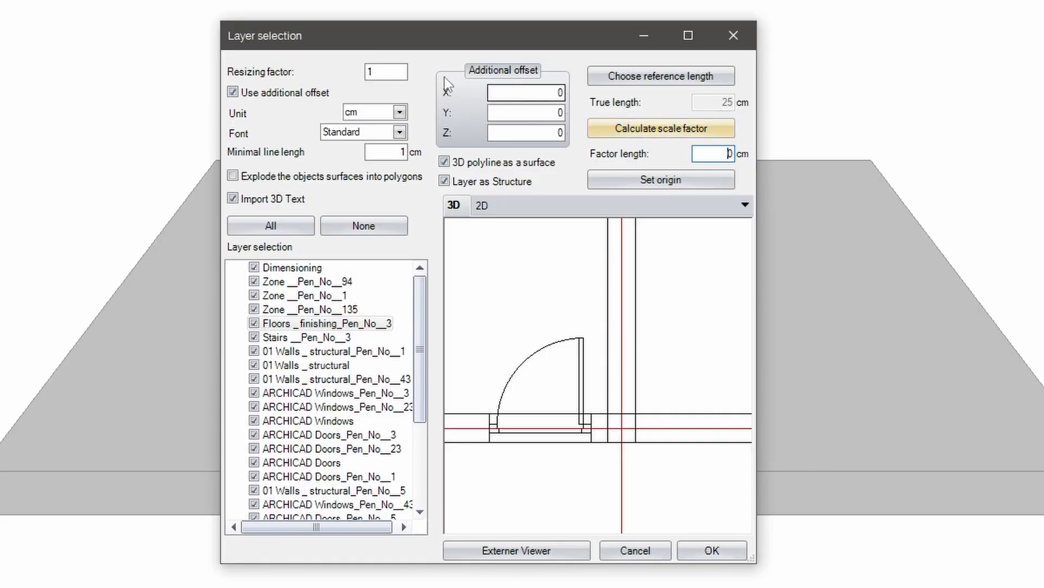
click(379, 72)
drag(380, 71, 335, 64)
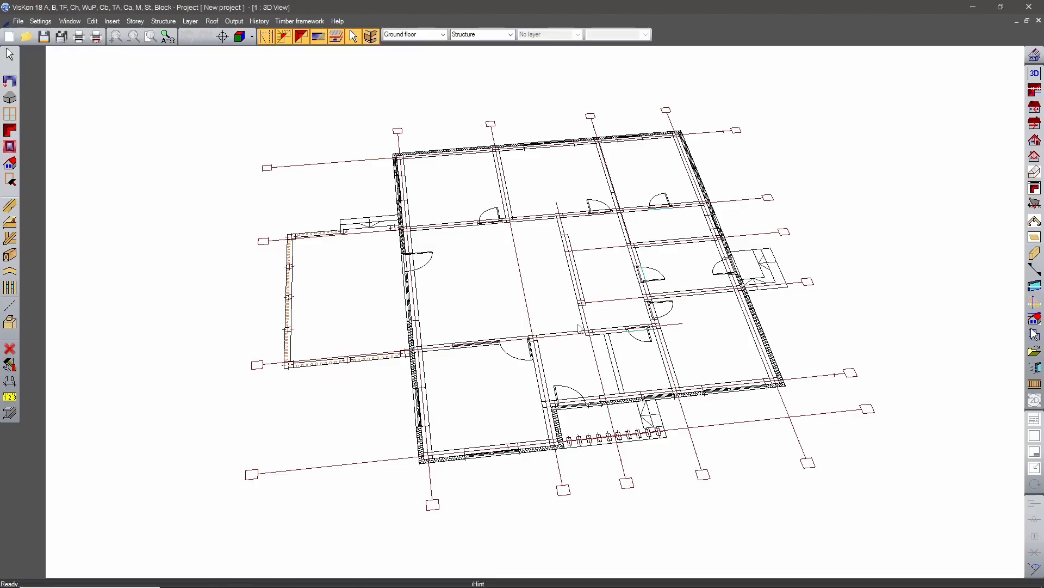
Move the slab by its upper corner onto the inner corner of the insulation where the plan's two outer walls meet.
scroll(539, 315, down, 3)
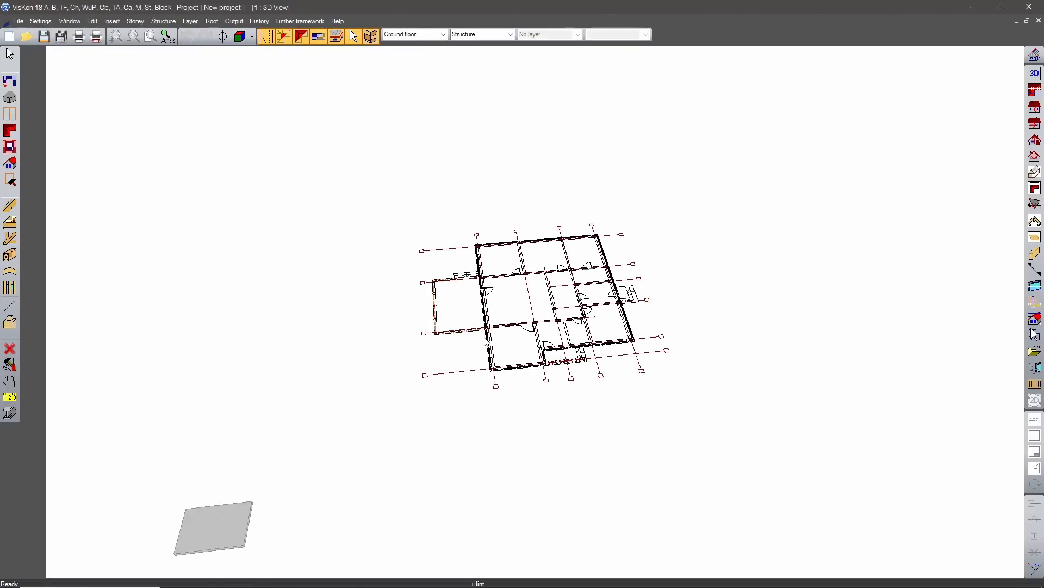
middle_drag(447, 367, 581, 273)
scroll(328, 461, up, 2)
middle_drag(321, 460, 522, 274)
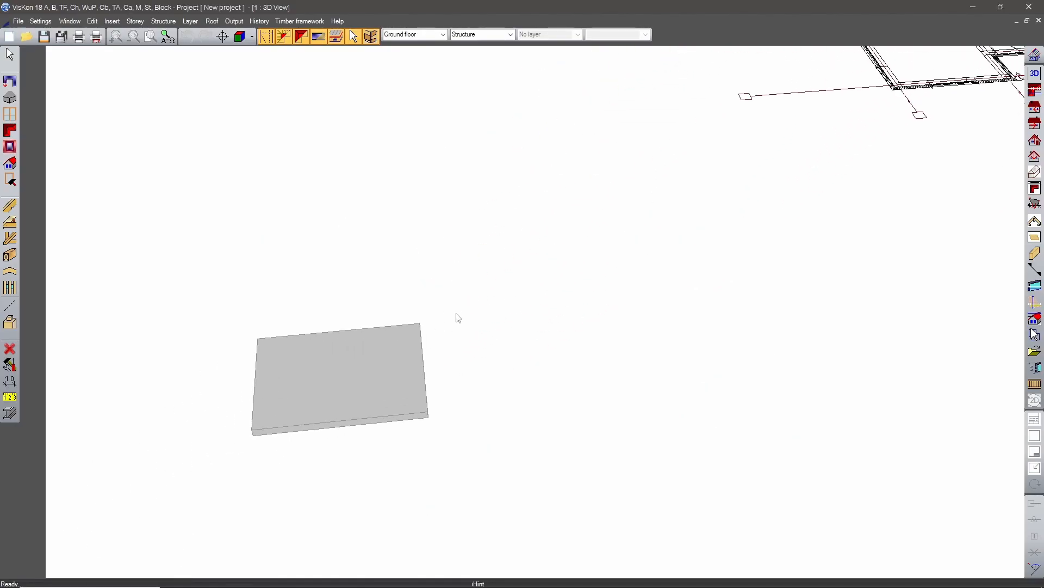
middle_drag(354, 400, 486, 372)
right_click(477, 367)
click(505, 370)
scroll(442, 394, up, 2)
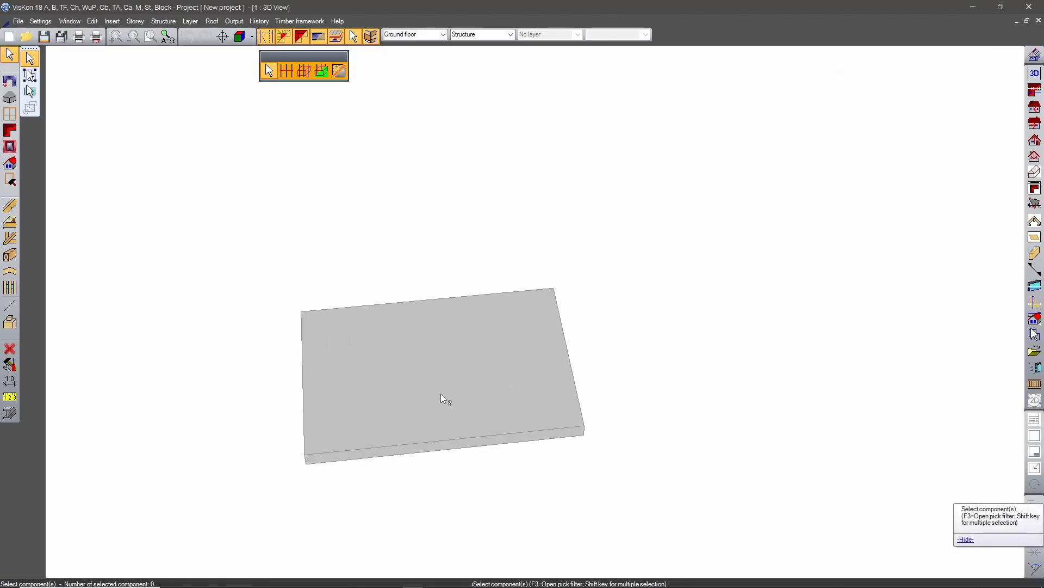
click(440, 395)
right_click(475, 361)
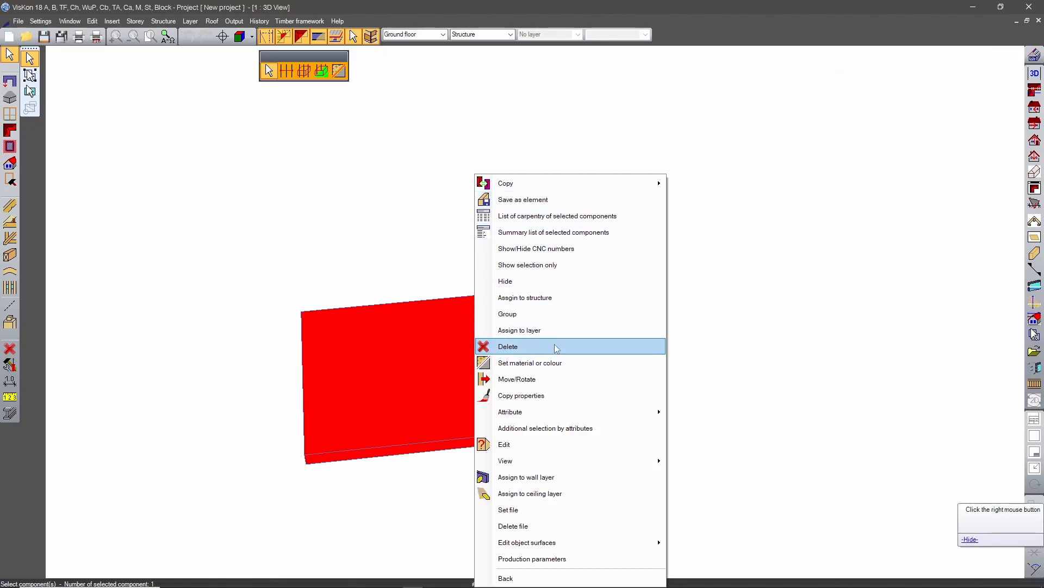
click(536, 379)
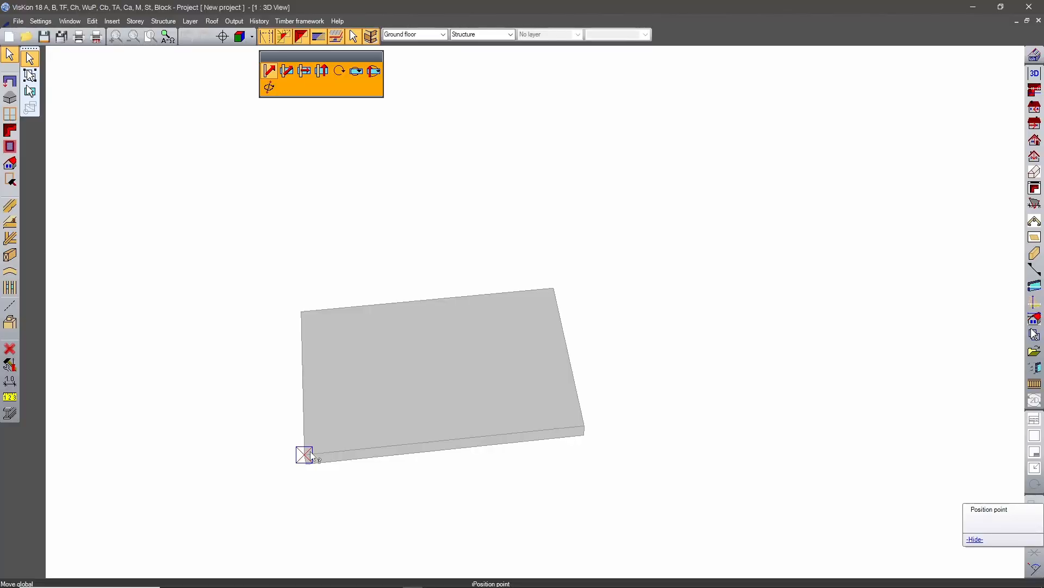
click(309, 457)
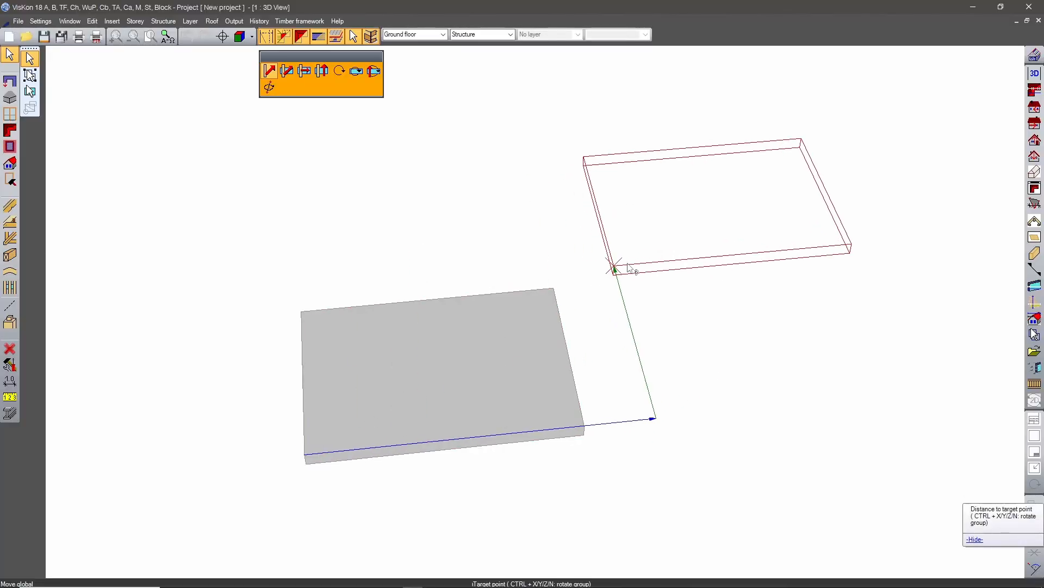
middle_drag(619, 258, 226, 466)
scroll(467, 348, up, 8)
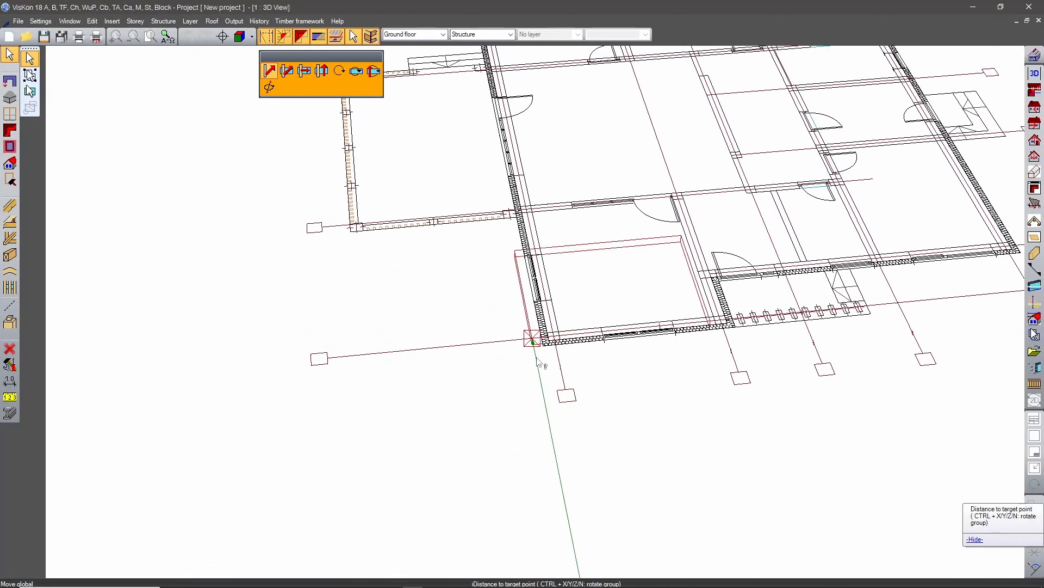
middle_drag(576, 307, 574, 240)
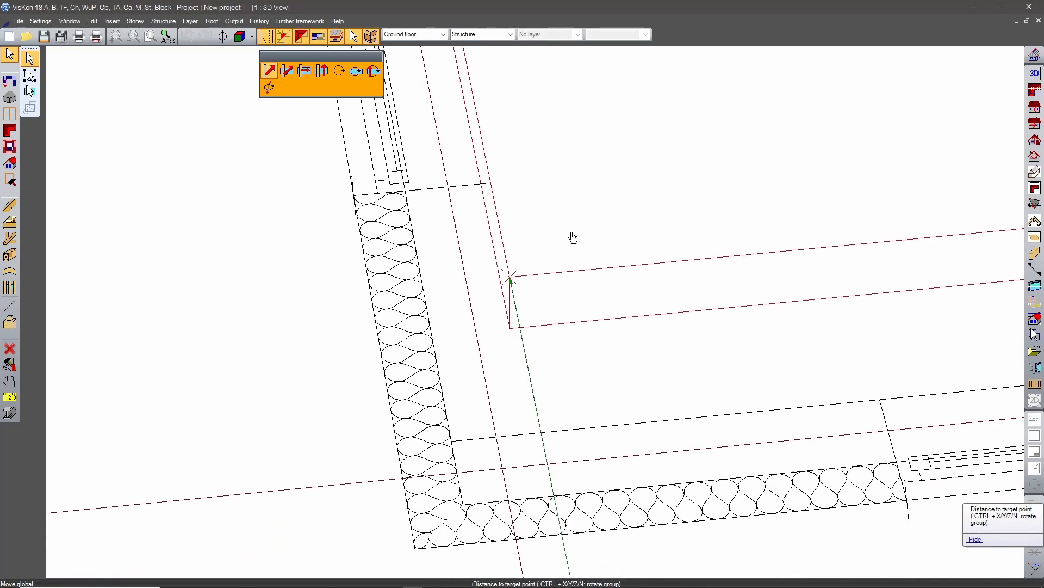
click(470, 510)
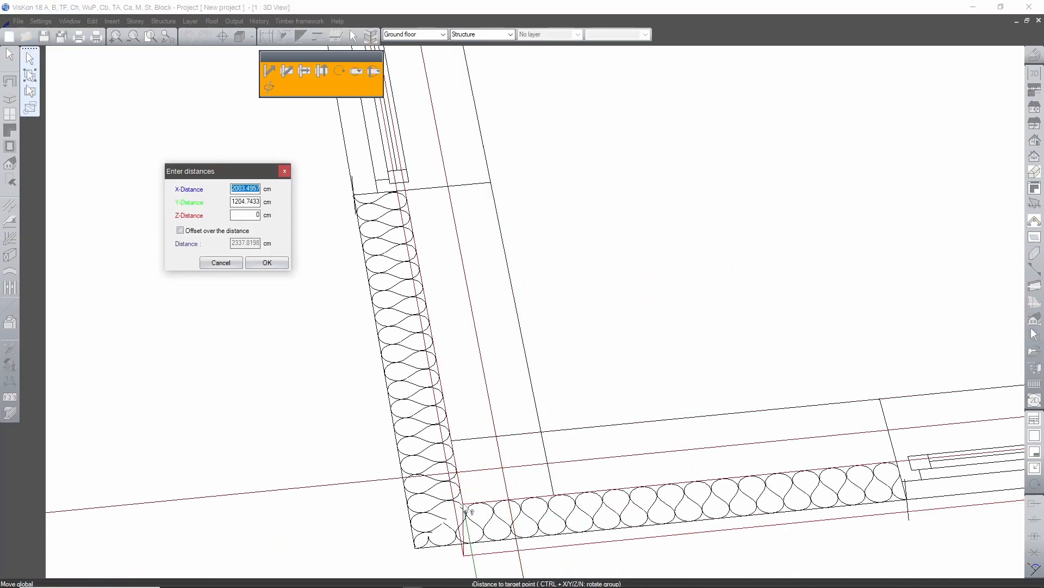
click(267, 263)
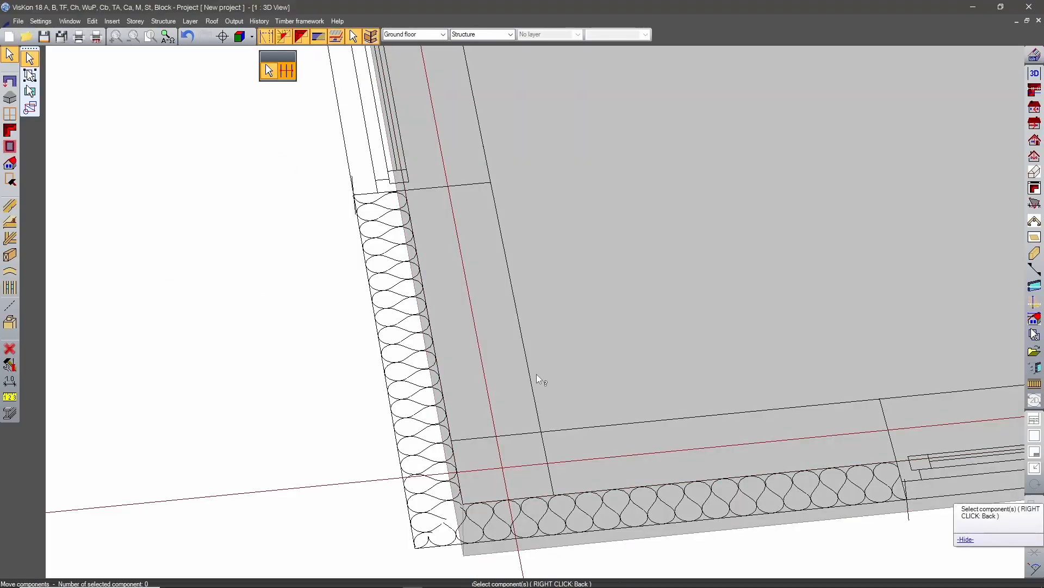
Define a slab edge portion to move, from the slab's end corner to the insulation corner at the entrance recess, with the edge extended.
scroll(538, 376, down, 5)
middle_drag(687, 284, 357, 374)
middle_drag(670, 311, 585, 338)
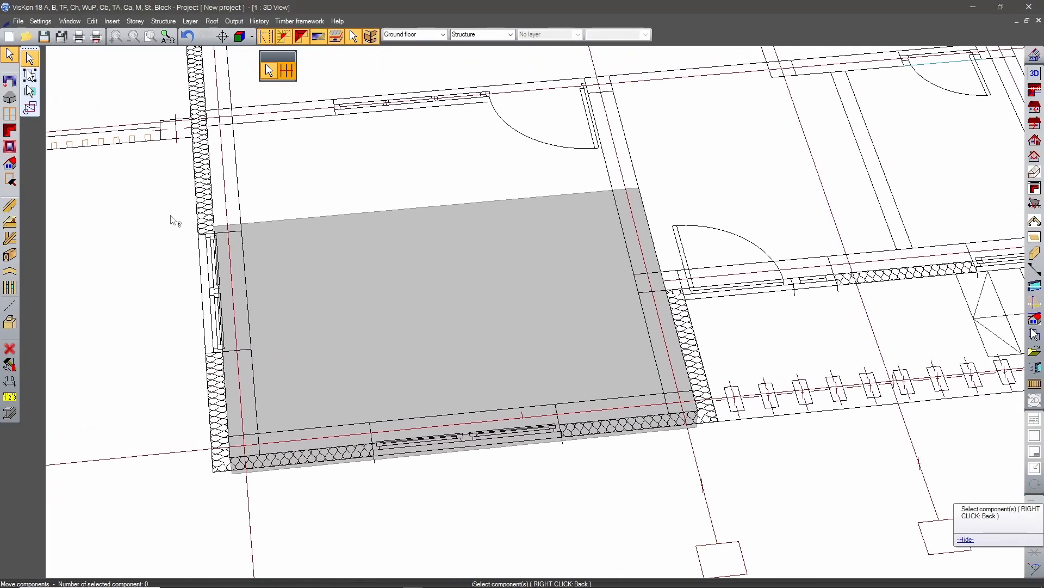
click(9, 178)
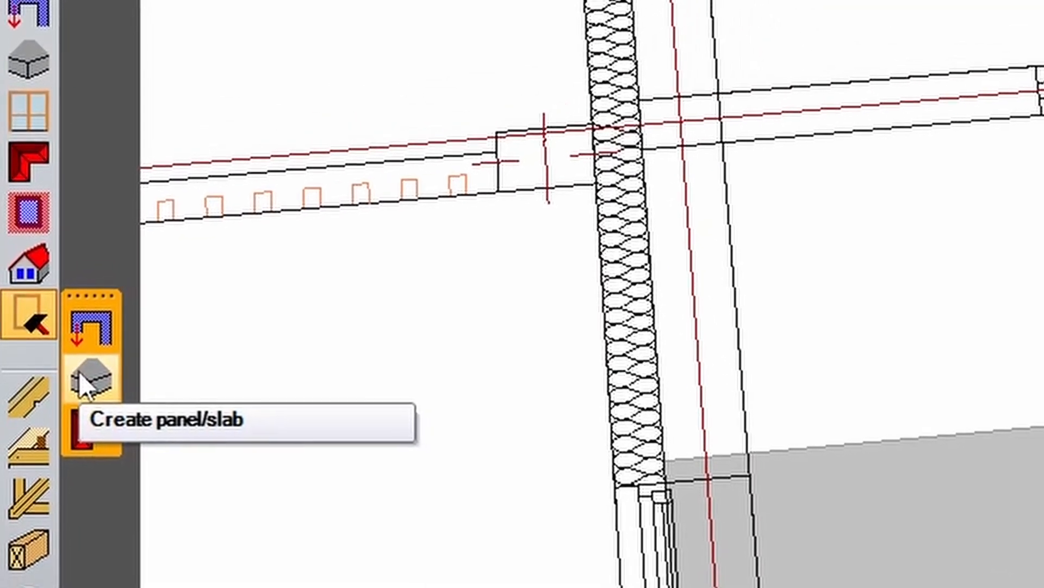
click(90, 383)
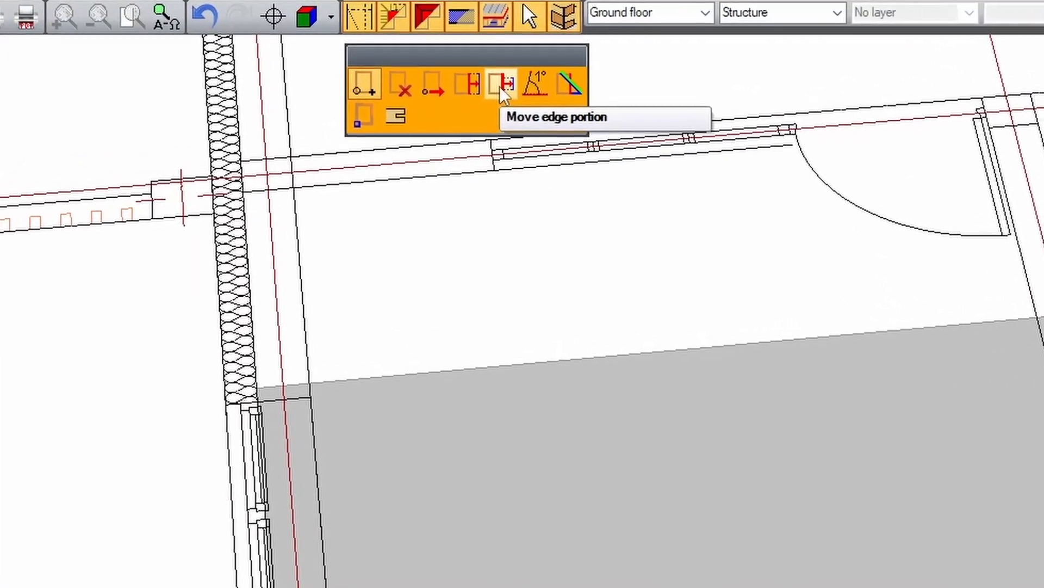
click(493, 80)
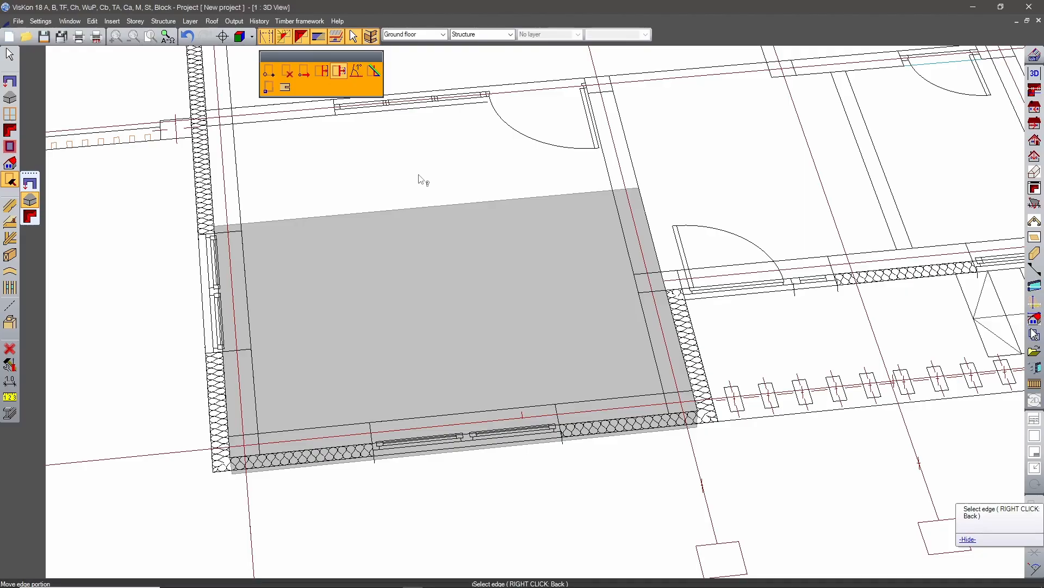
middle_drag(413, 198, 502, 258)
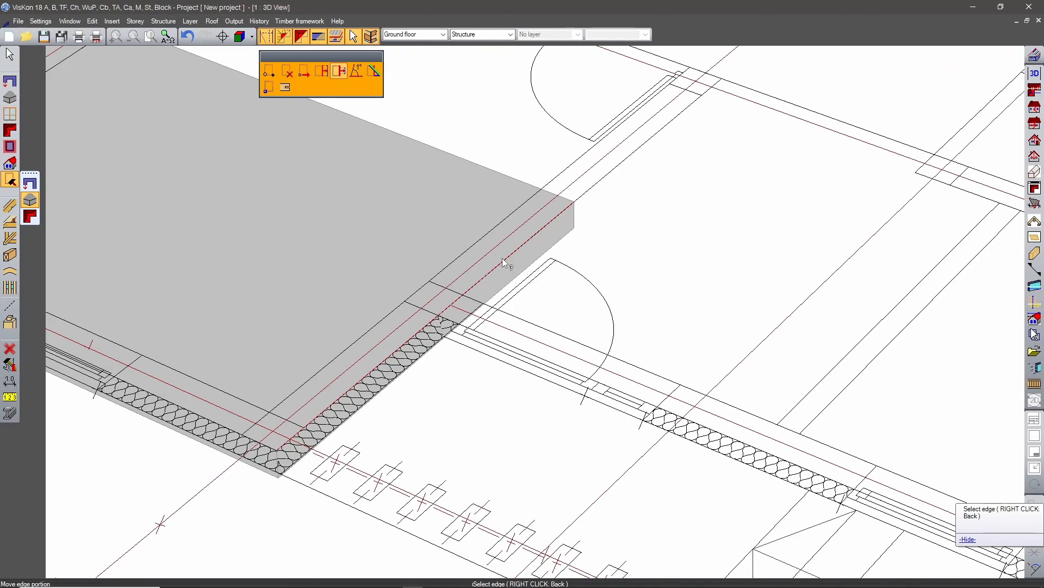
click(502, 258)
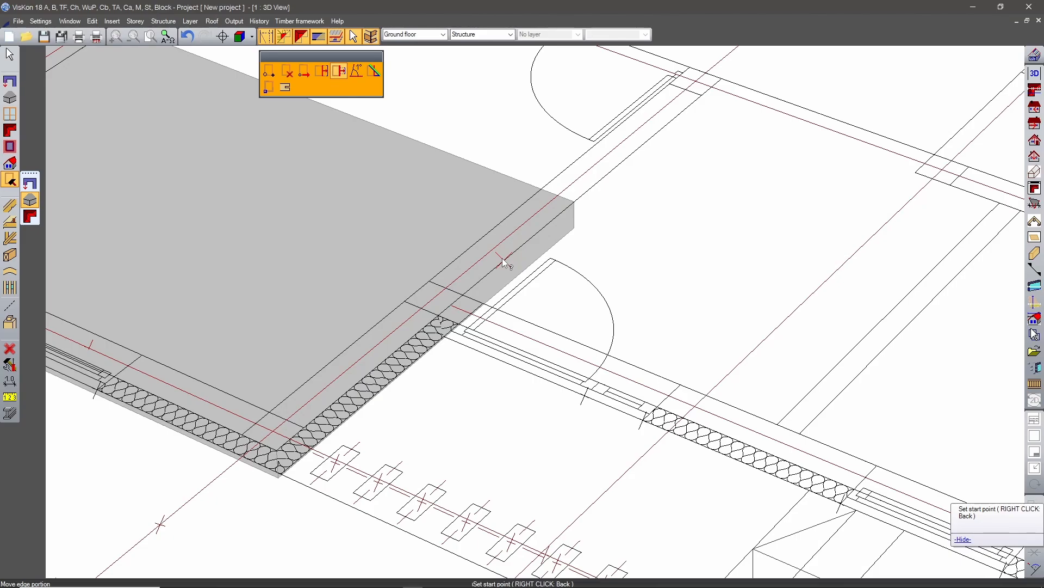
click(574, 202)
scroll(431, 319, up, 5)
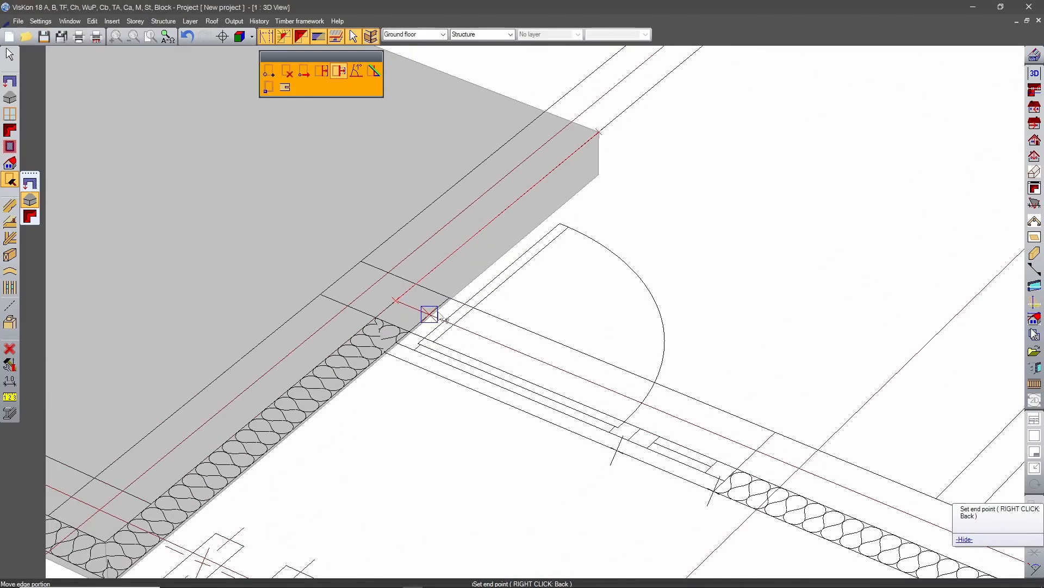
scroll(397, 303, up, 4)
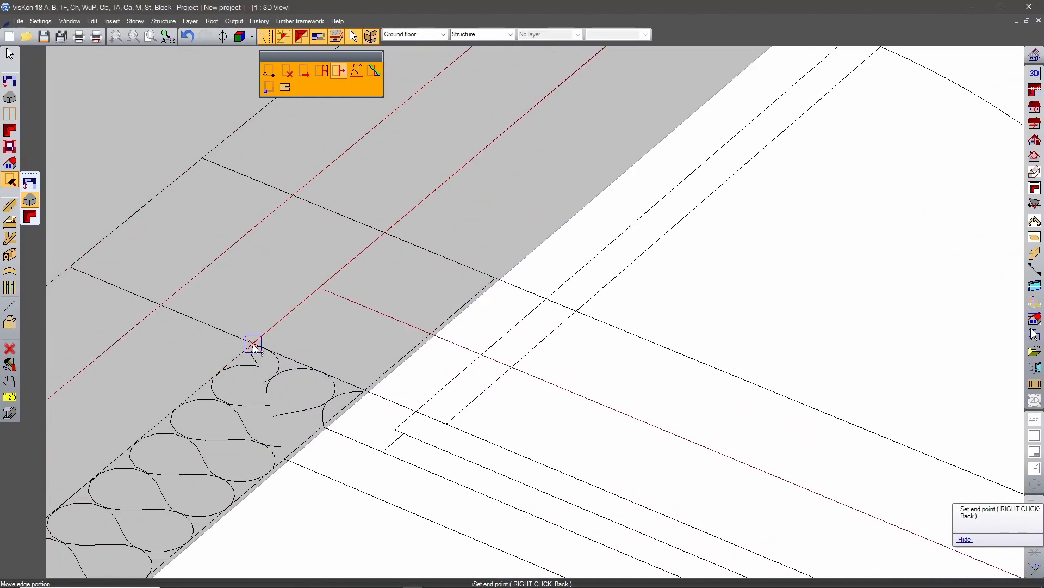
click(254, 344)
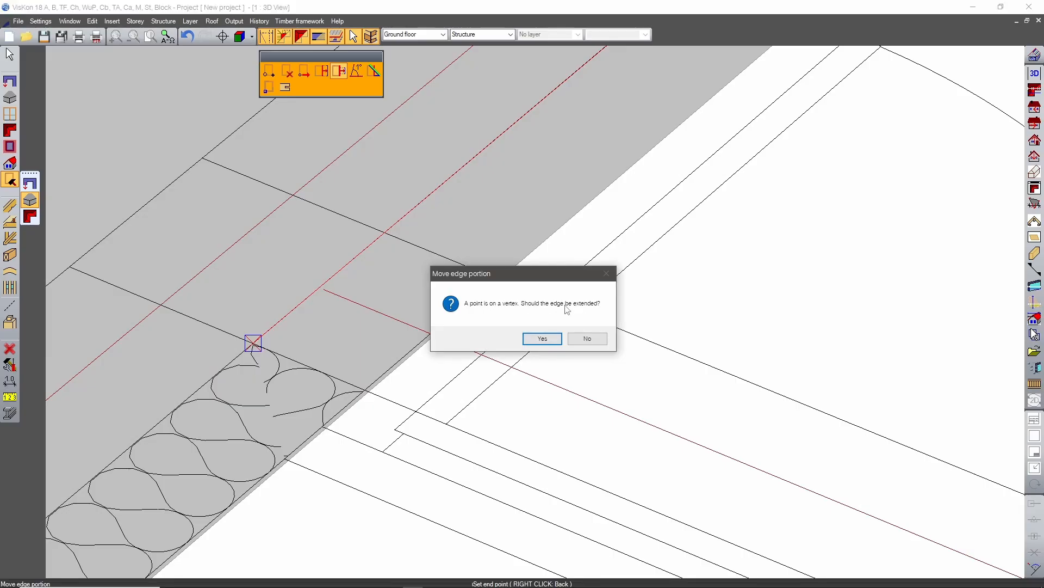
click(546, 340)
Move the defined slab edge portion to the inner face of the insulation on the opposite exterior wall.
scroll(453, 302, down, 6)
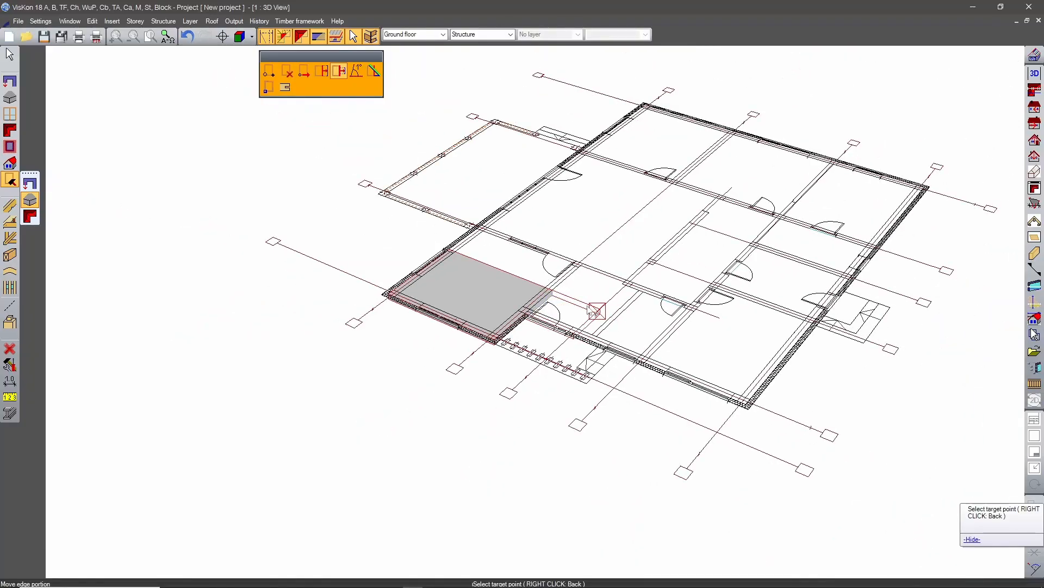
scroll(527, 301, up, 6)
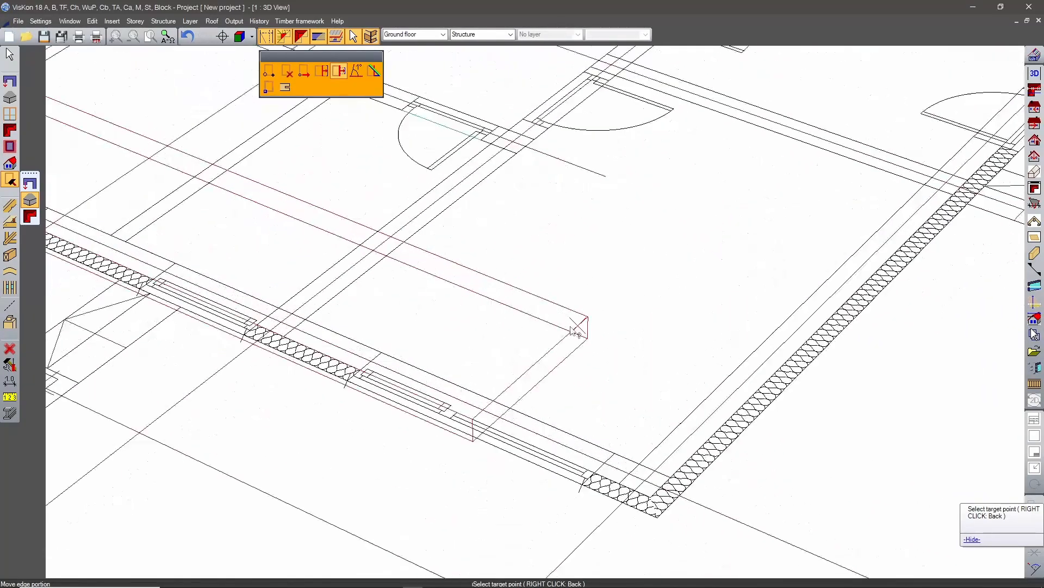
scroll(610, 362, up, 2)
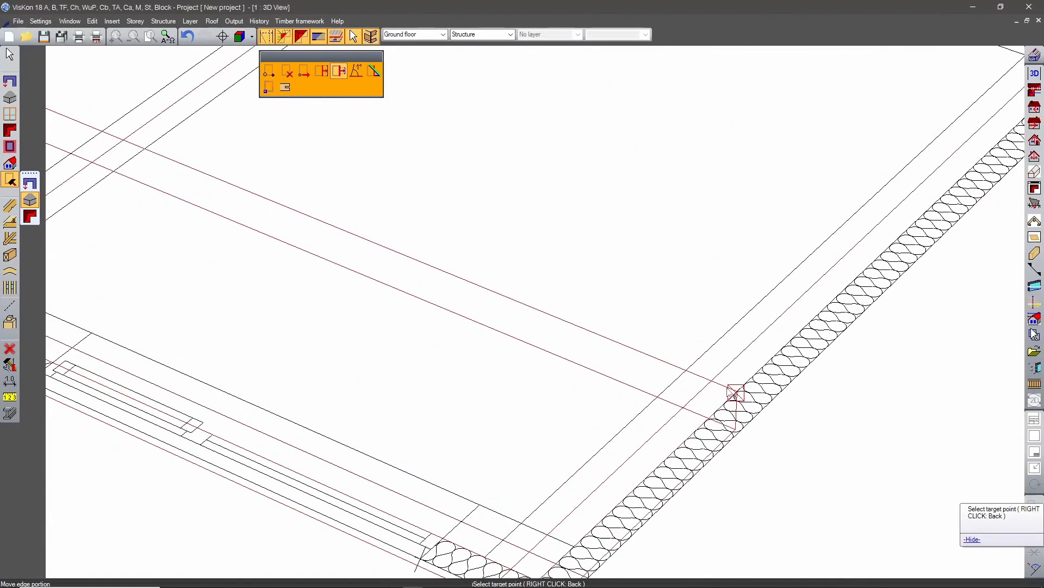
scroll(683, 376, up, 3)
middle_drag(544, 344, 245, 279)
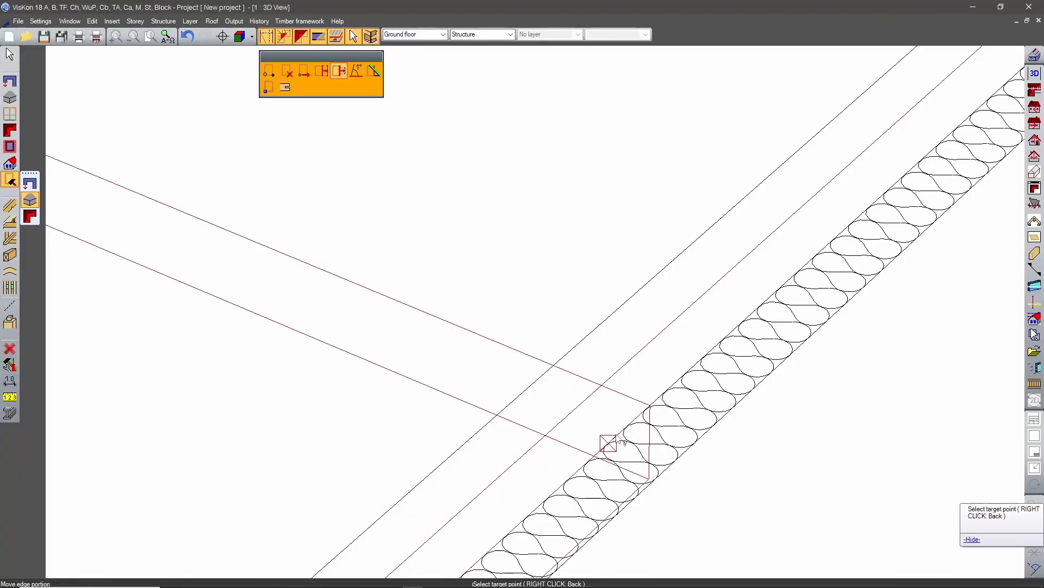
click(624, 442)
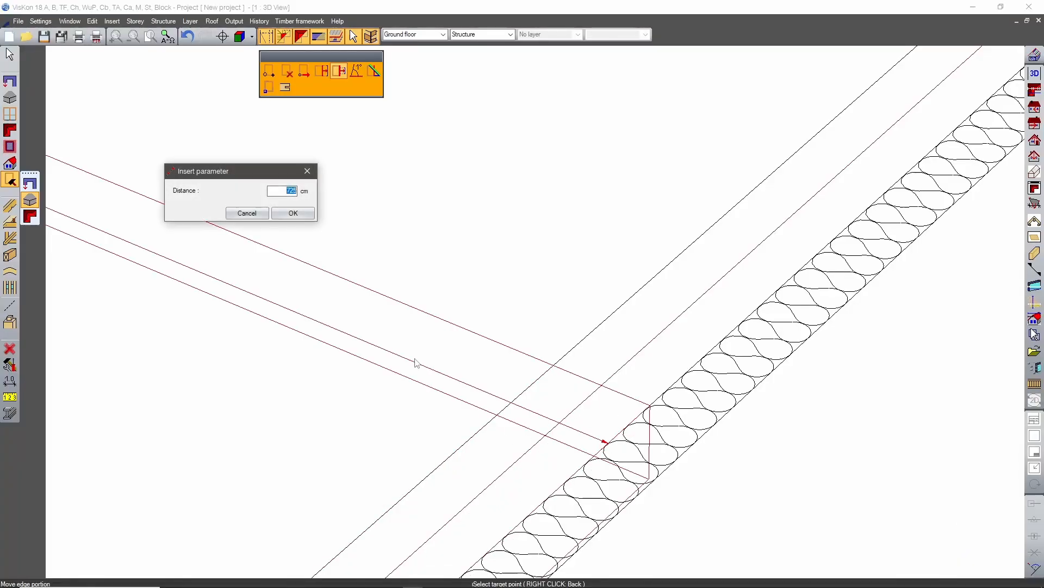
click(294, 213)
Move the short slab edge at the entrance recess outward to cover the porch posts and entrance steps.
scroll(596, 326, down, 6)
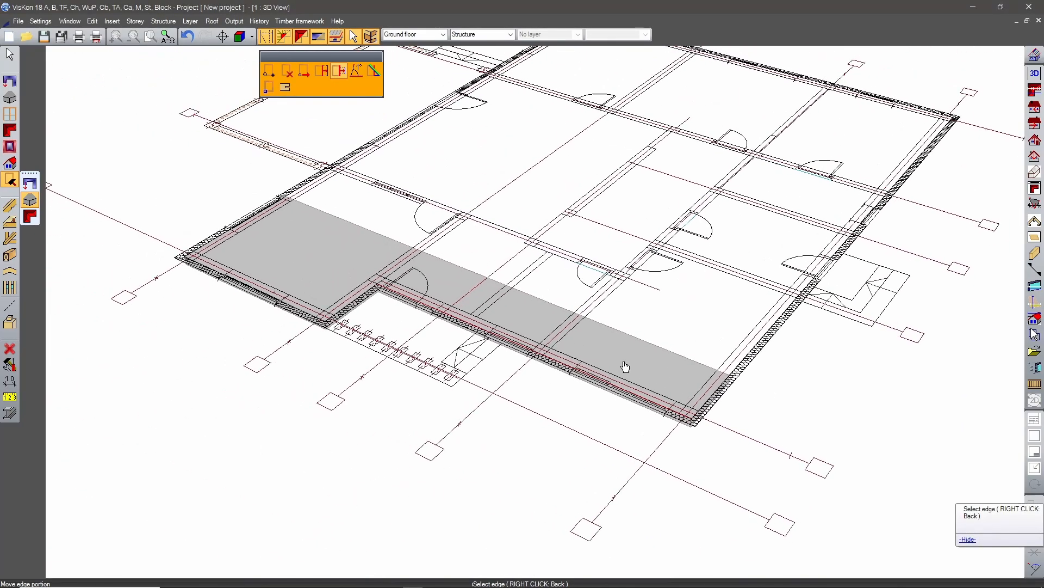
scroll(357, 304, up, 4)
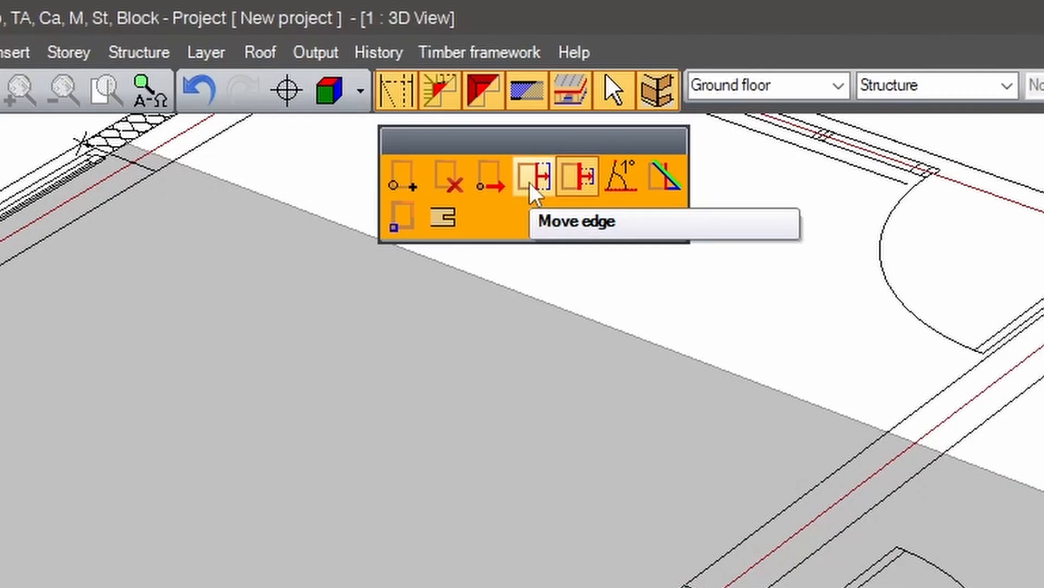
click(529, 182)
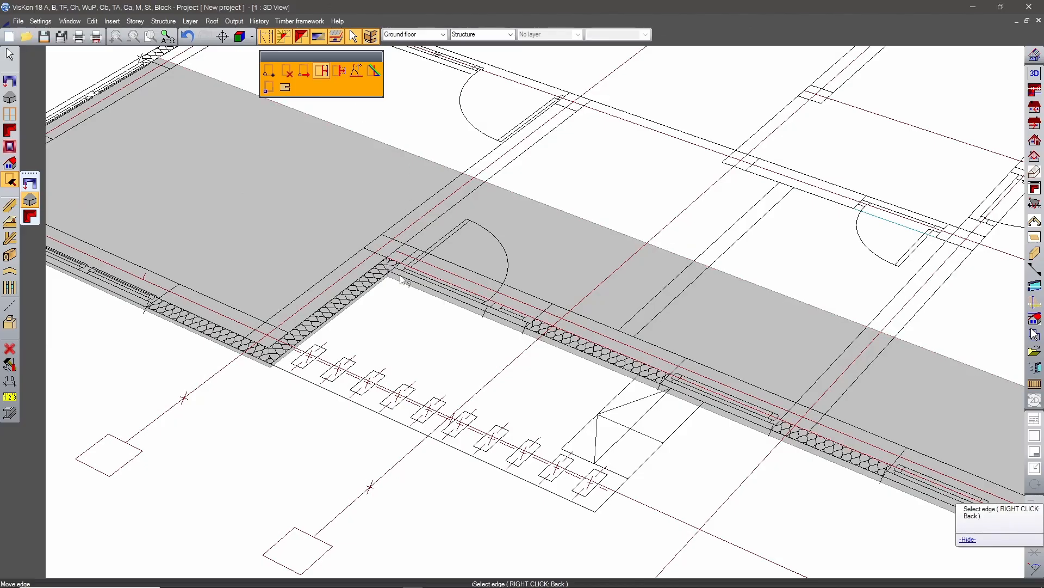
click(342, 295)
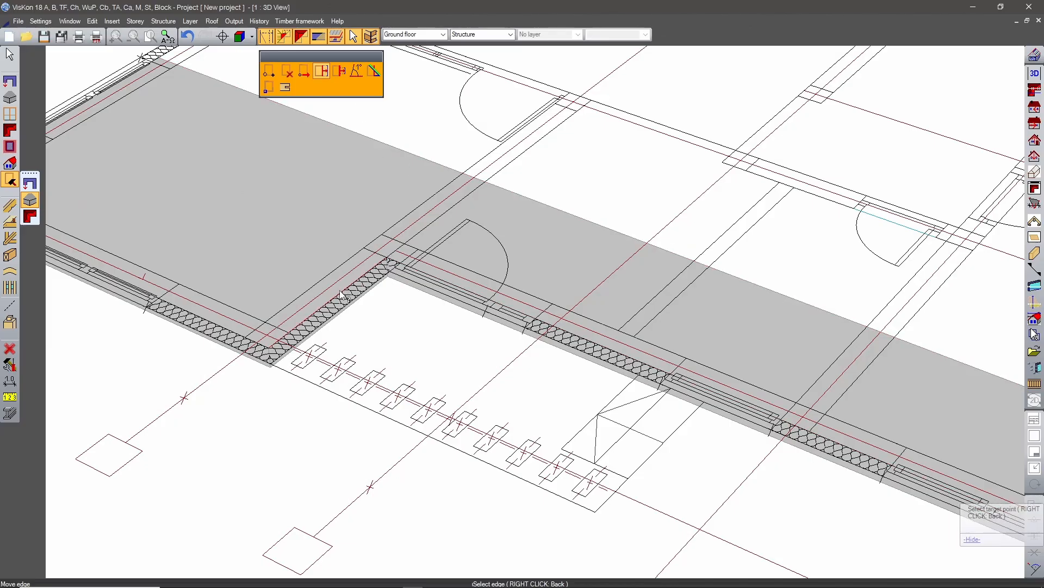
click(680, 432)
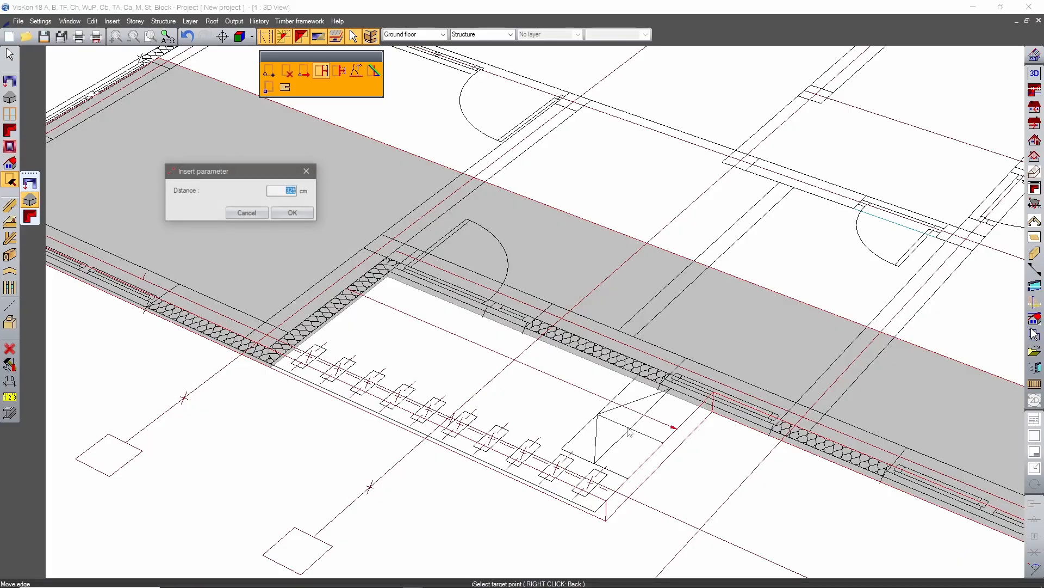
click(292, 214)
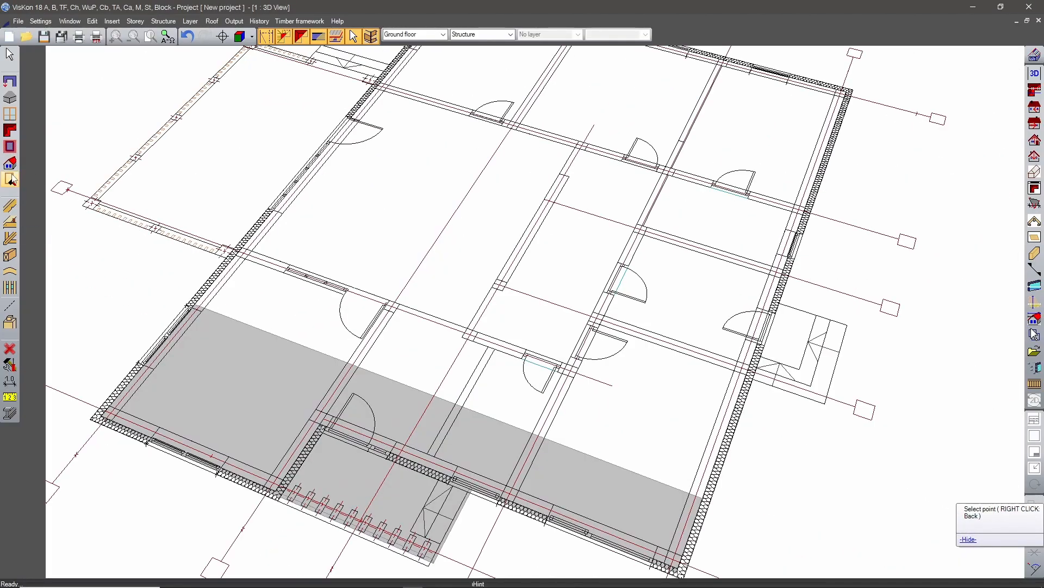
Move the slab's long rear edge to the inner face of the insulation on the rear exterior wall.
click(10, 180)
click(34, 204)
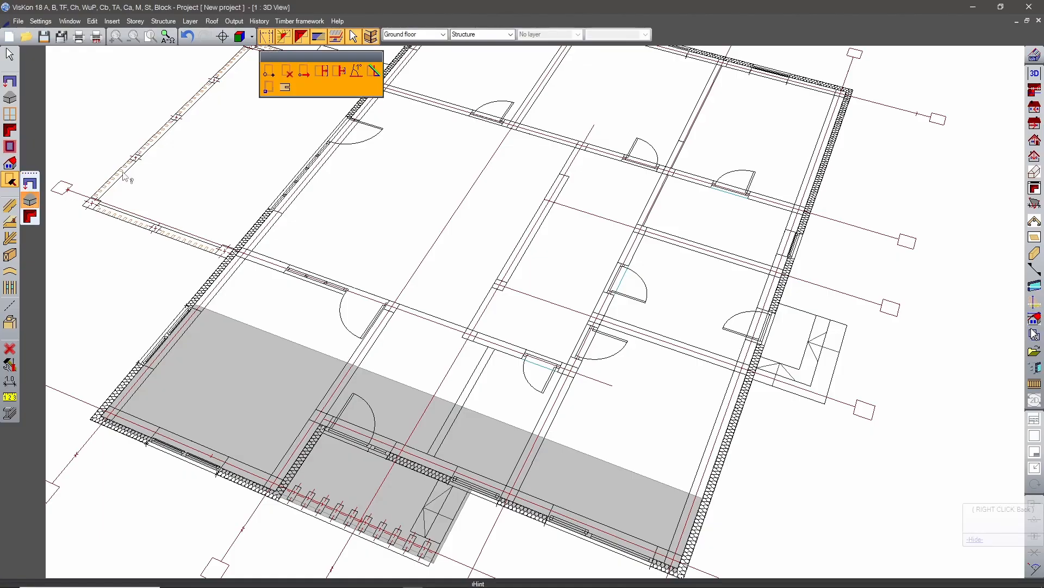
click(322, 72)
click(415, 387)
middle_drag(605, 134, 517, 308)
scroll(522, 289, up, 8)
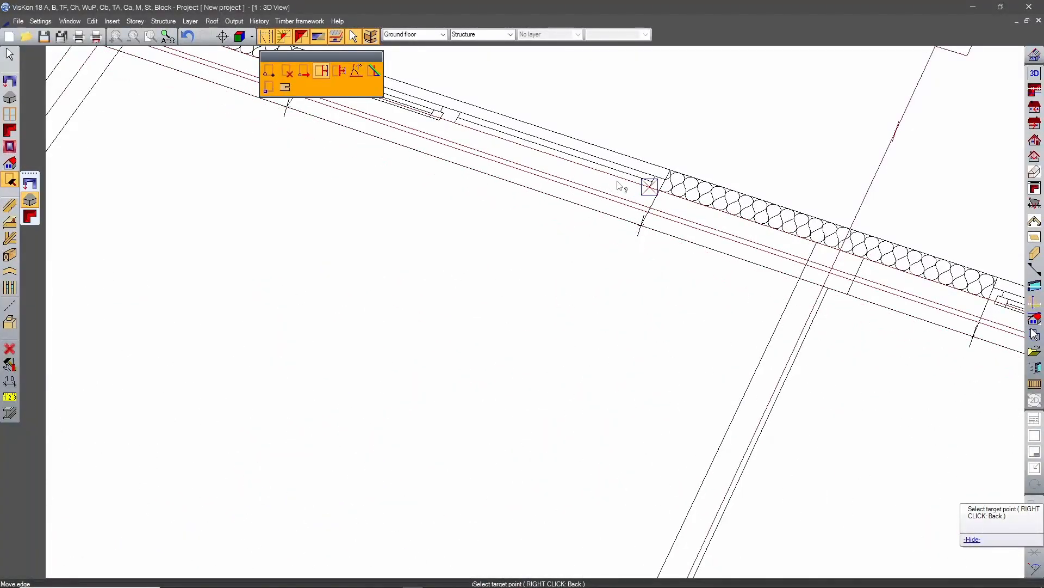
click(619, 183)
click(294, 213)
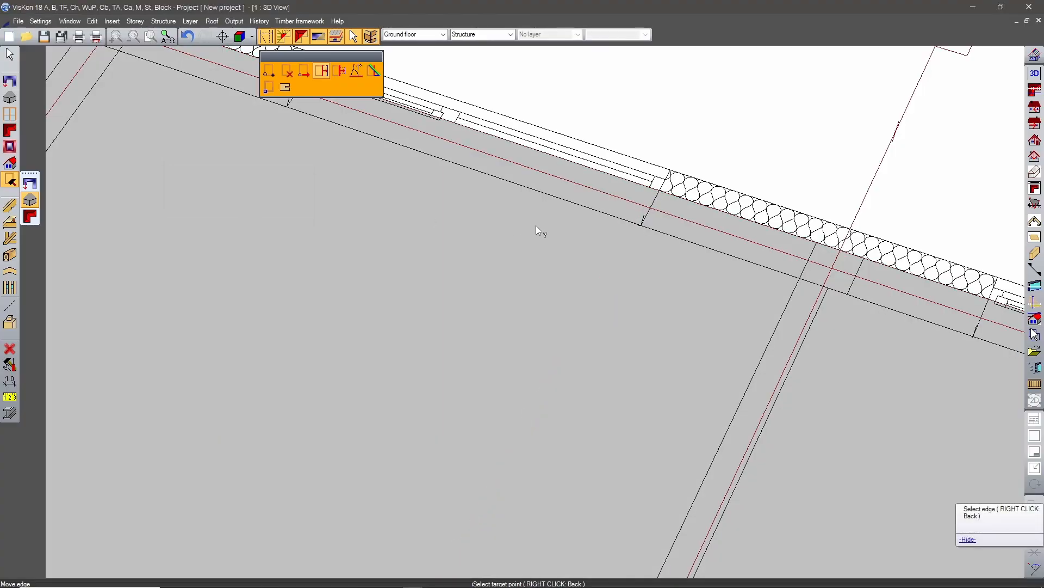
scroll(536, 225, down, 6)
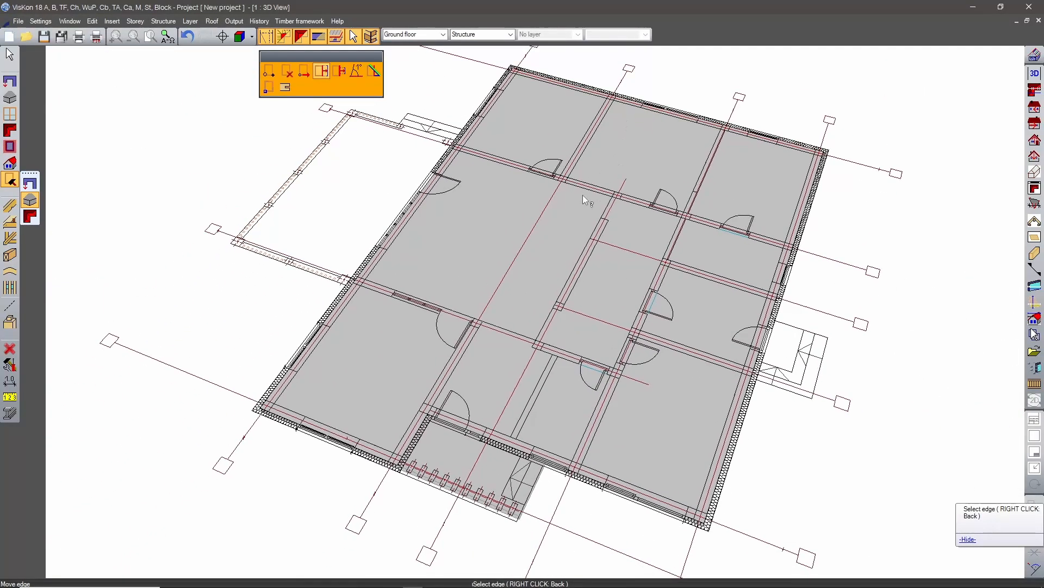
middle_drag(506, 213, 578, 288)
scroll(504, 299, up, 6)
scroll(579, 328, down, 5)
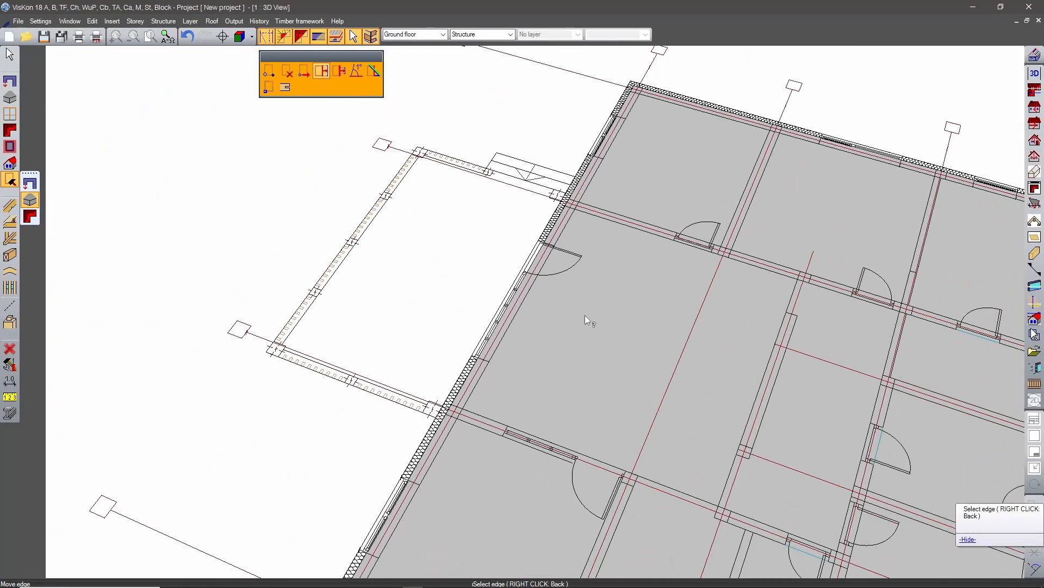
Define a slab edge portion to move along the terrace-side exterior wall, between the outer corners of the two terrace posts beside the wall.
click(339, 71)
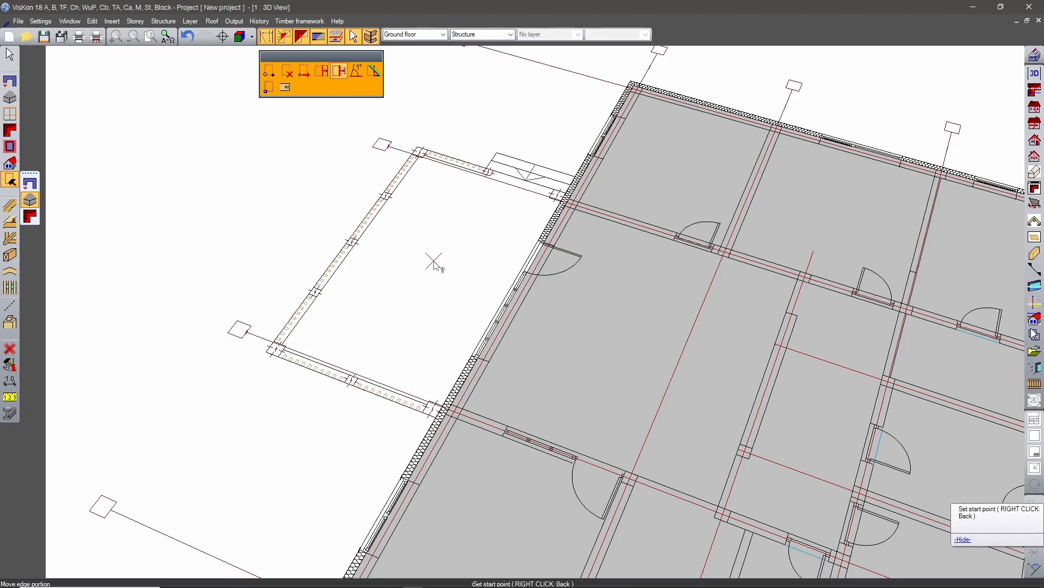
scroll(434, 405, up, 4)
middle_drag(435, 422, 501, 253)
scroll(502, 253, up, 1)
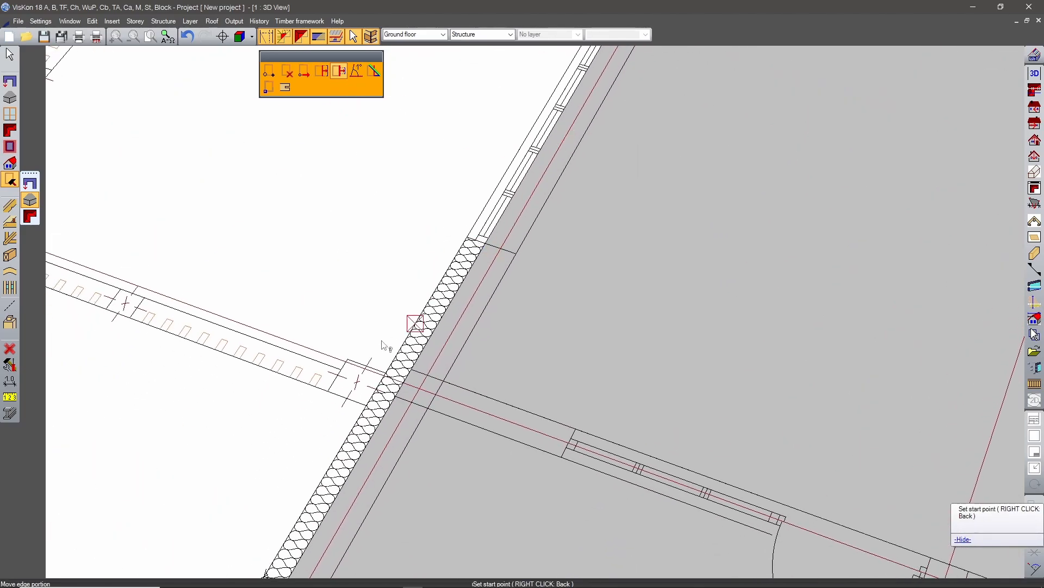
scroll(415, 323, up, 1)
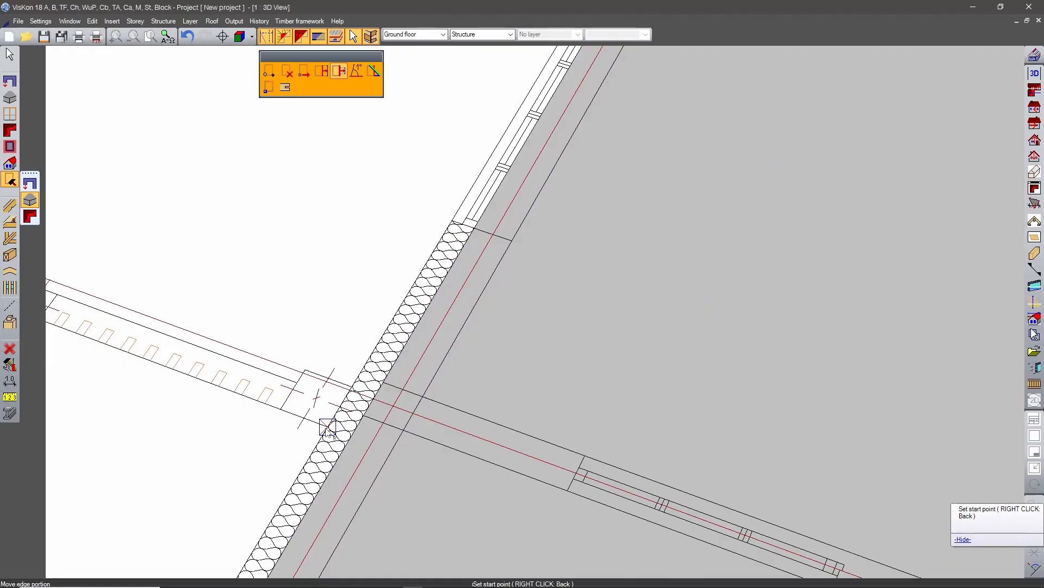
click(327, 428)
middle_drag(498, 146, 294, 498)
scroll(449, 224, down, 2)
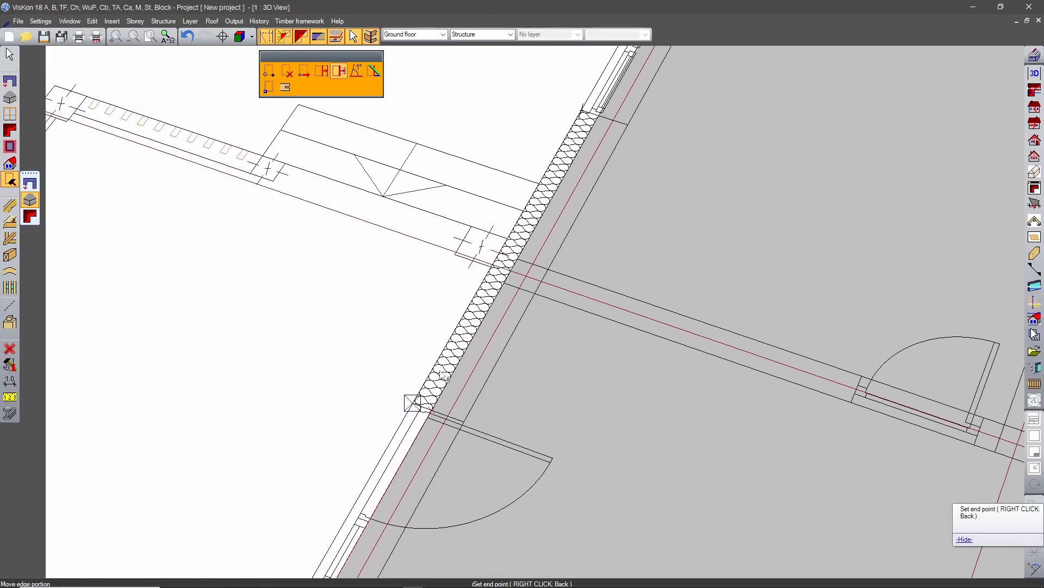
scroll(485, 280, up, 4)
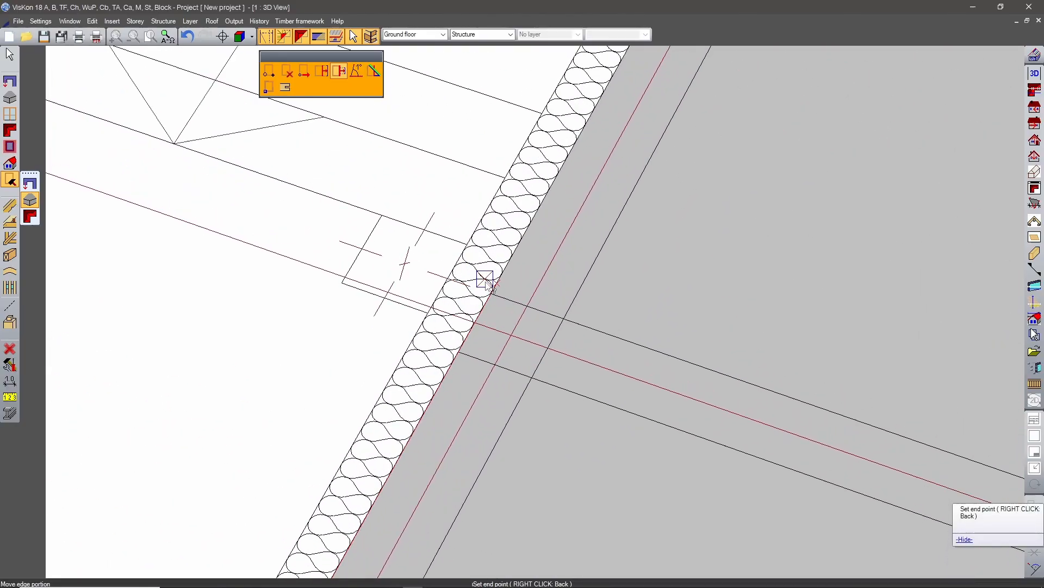
click(464, 242)
Move the defined slab edge portion out to the outer face of the terrace's far post row so the slab covers the terrace.
scroll(302, 270, down, 3)
scroll(297, 270, down, 4)
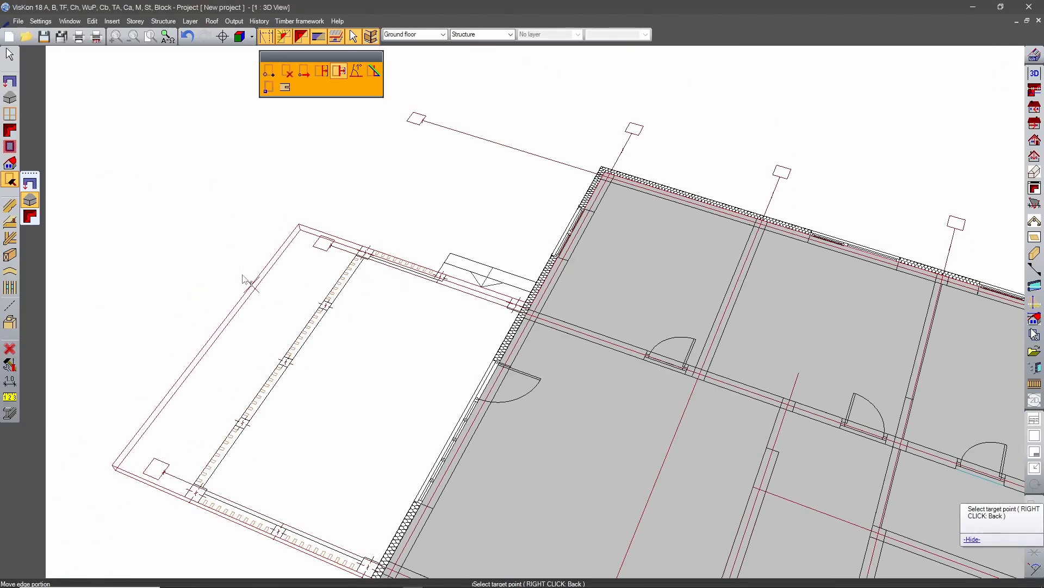
scroll(239, 283, up, 3)
scroll(288, 277, up, 1)
middle_drag(289, 277, 411, 274)
scroll(410, 274, down, 3)
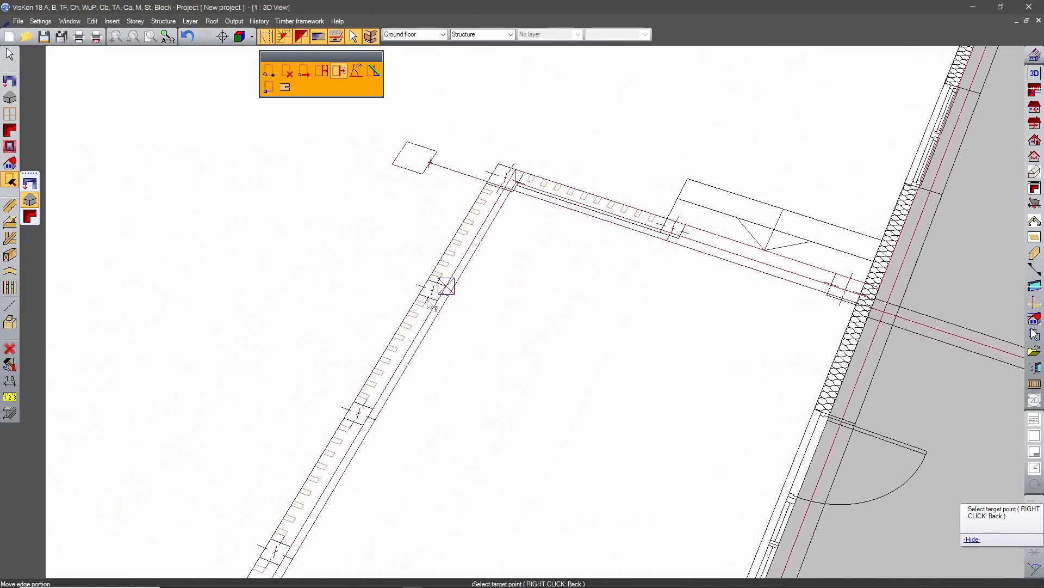
scroll(361, 320, up, 5)
middle_drag(362, 320, 466, 343)
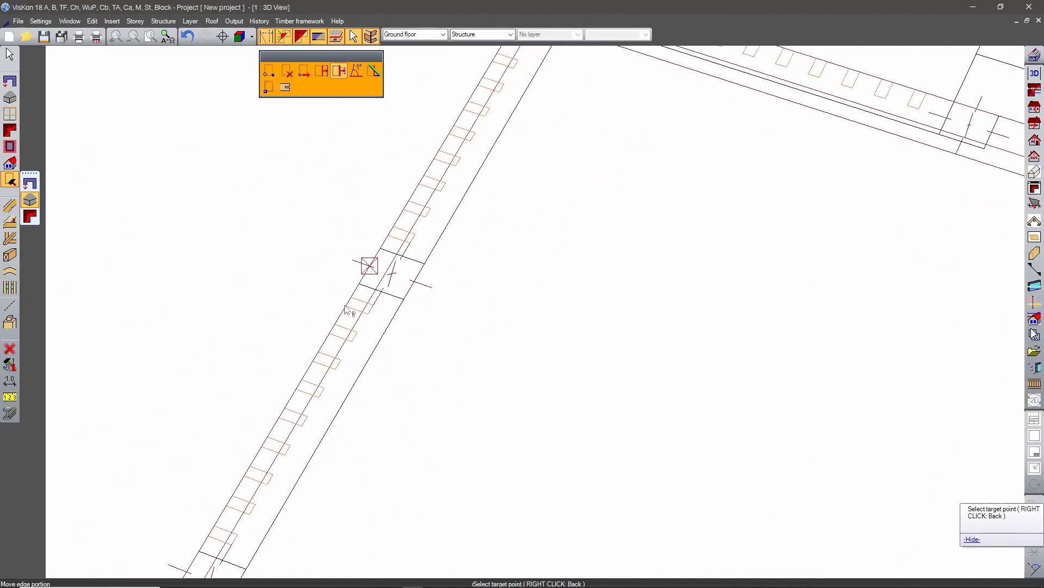
click(369, 266)
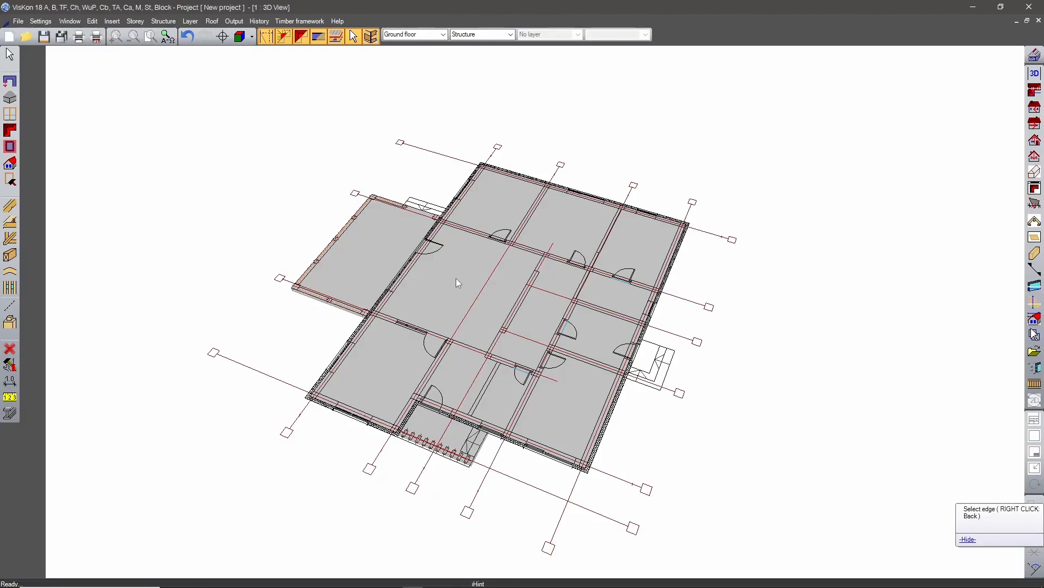
Open roof generation above the slab's polygon and examine which roof edge each listed single-pitch partial roof represents and its transformation options.
click(10, 130)
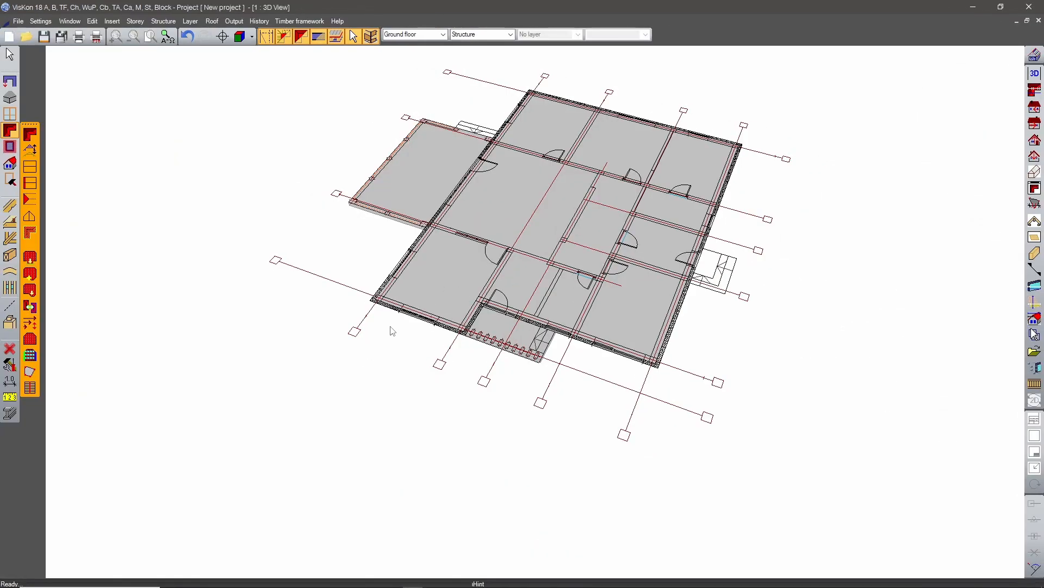
scroll(417, 381, up, 5)
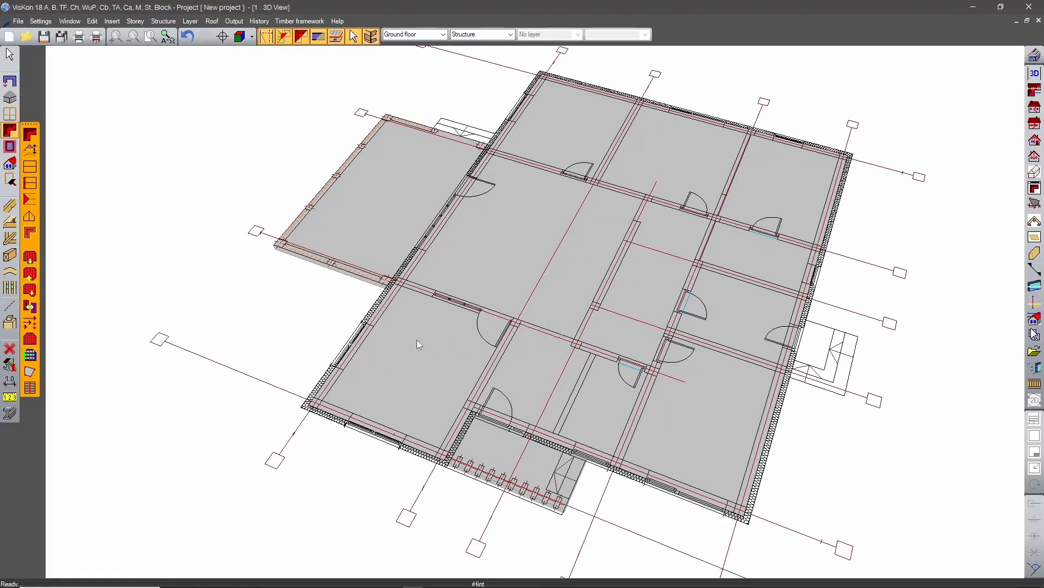
click(31, 233)
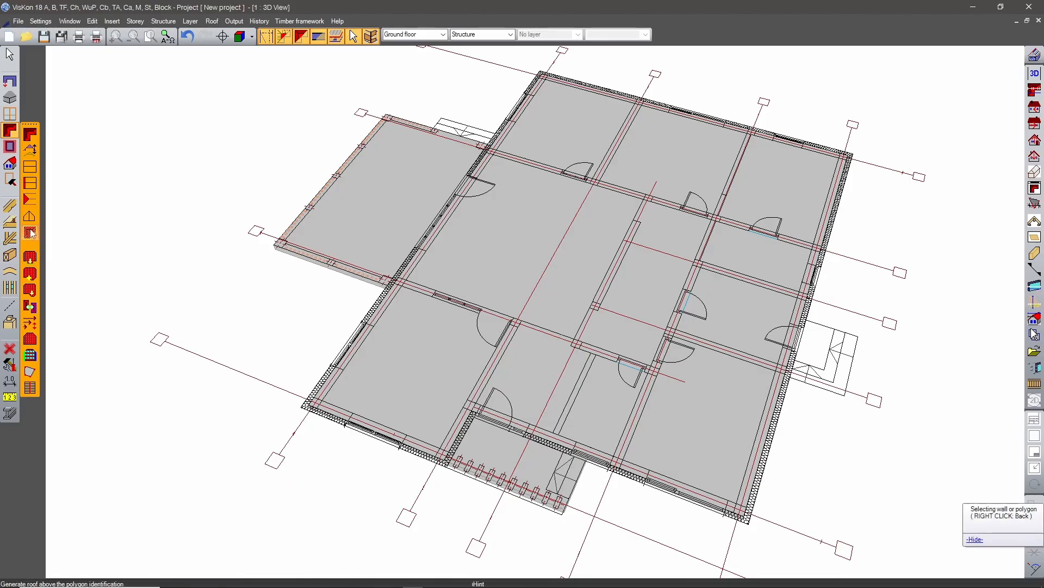
click(429, 376)
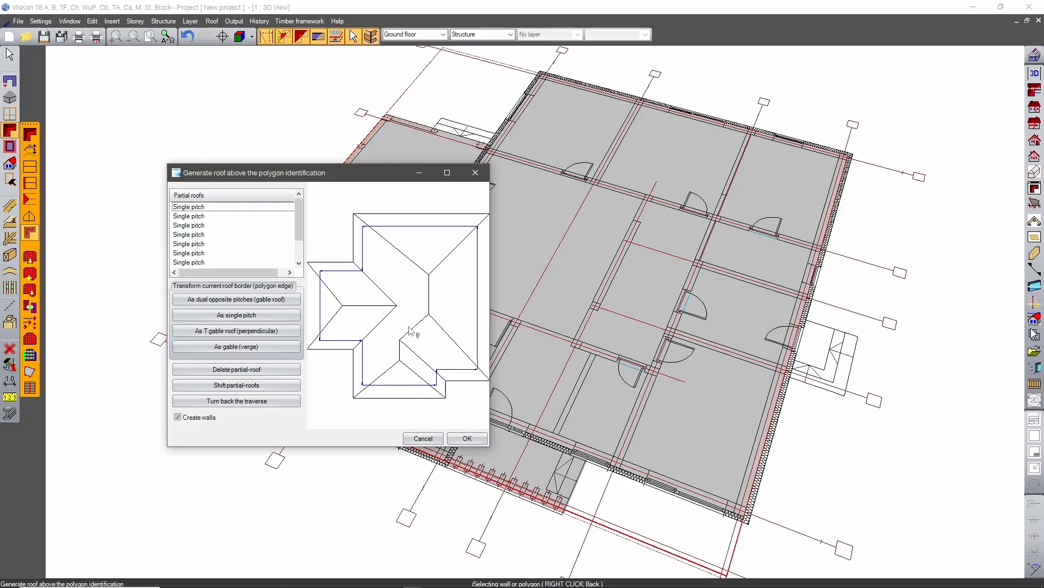
click(199, 210)
click(203, 236)
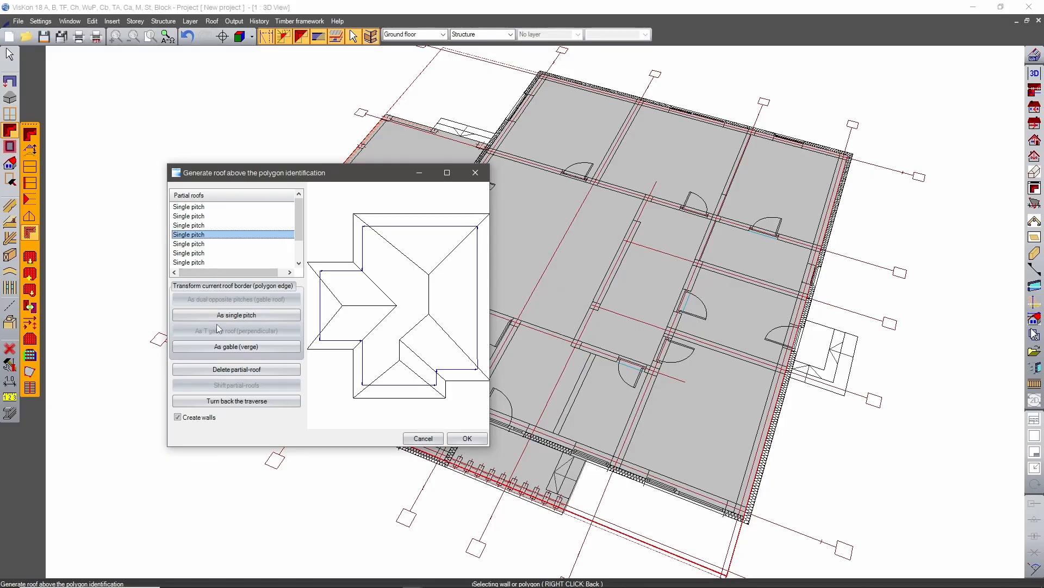
click(210, 225)
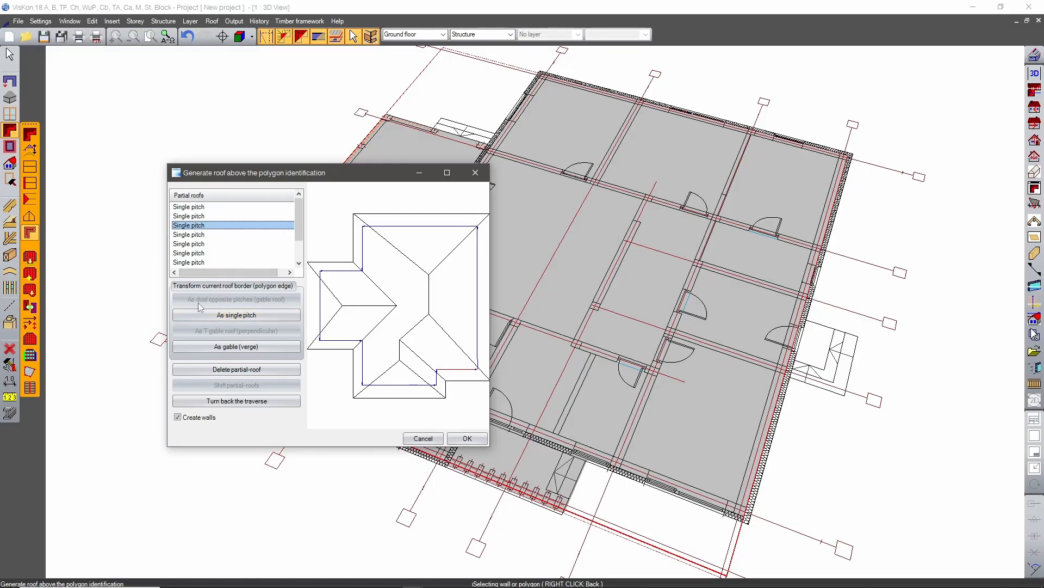
click(194, 218)
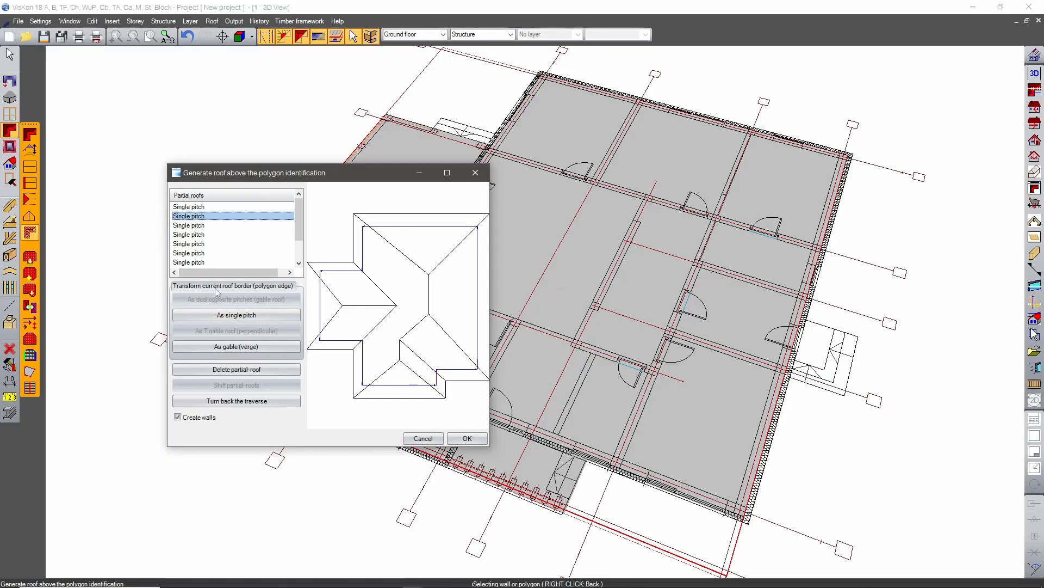
click(197, 207)
click(200, 244)
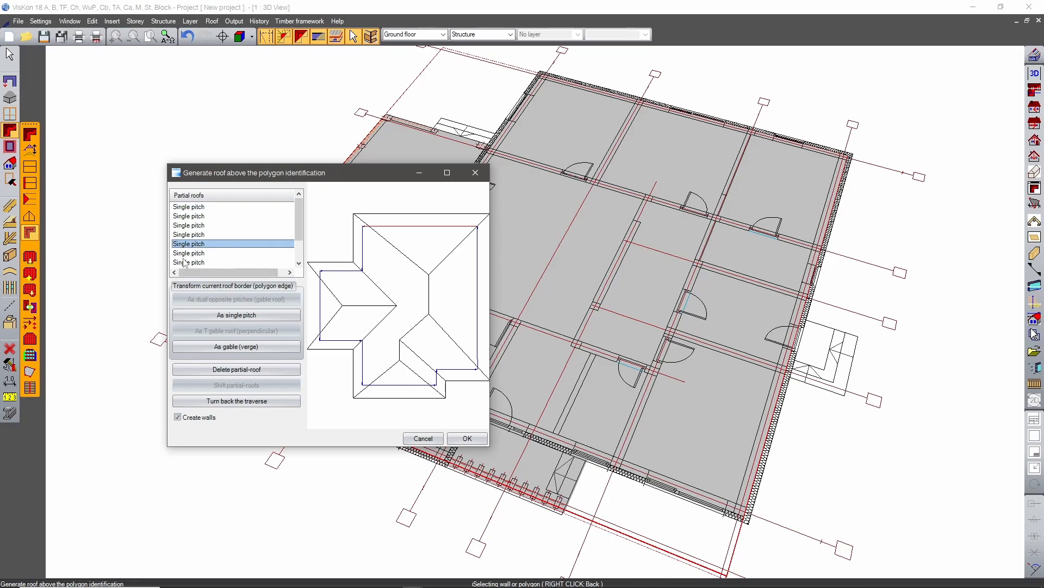
scroll(186, 261, down, 1)
click(199, 244)
click(199, 253)
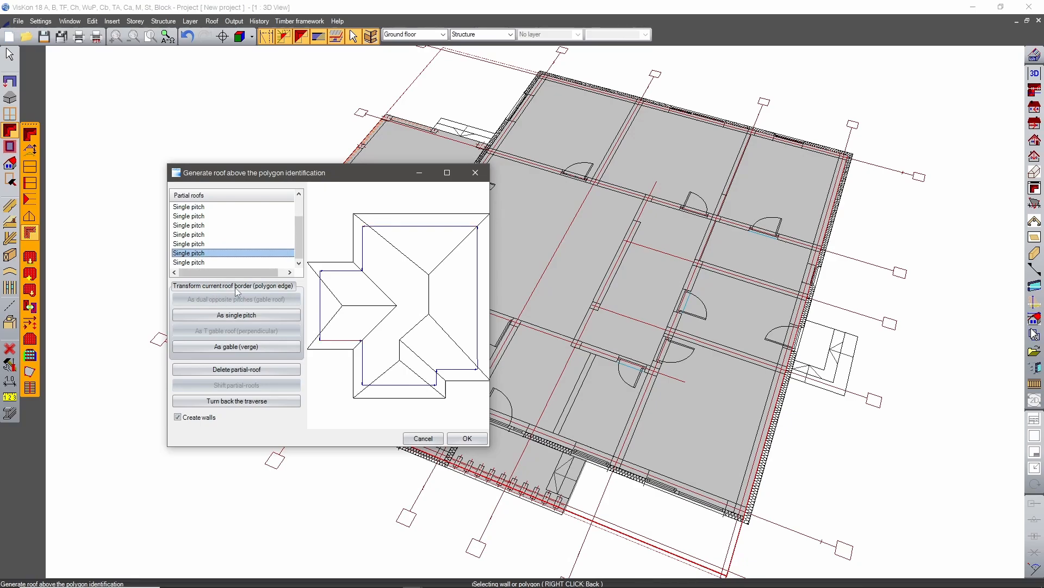
click(198, 245)
click(198, 235)
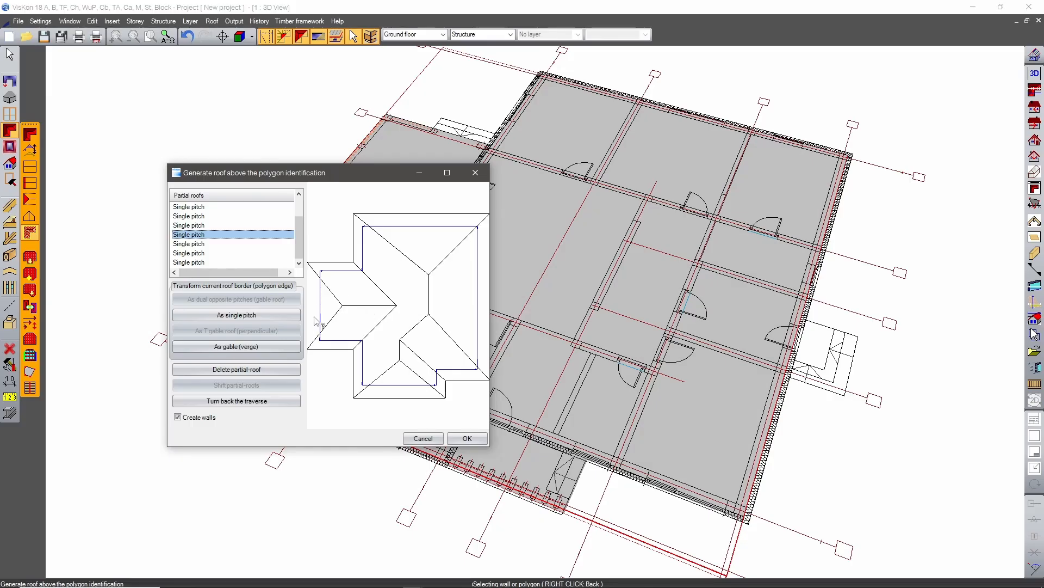
Examine the individual pitches in the roof preview, including the main, entrance and terrace ones, and leave roof generation without creating a roof.
click(385, 294)
click(449, 301)
click(360, 298)
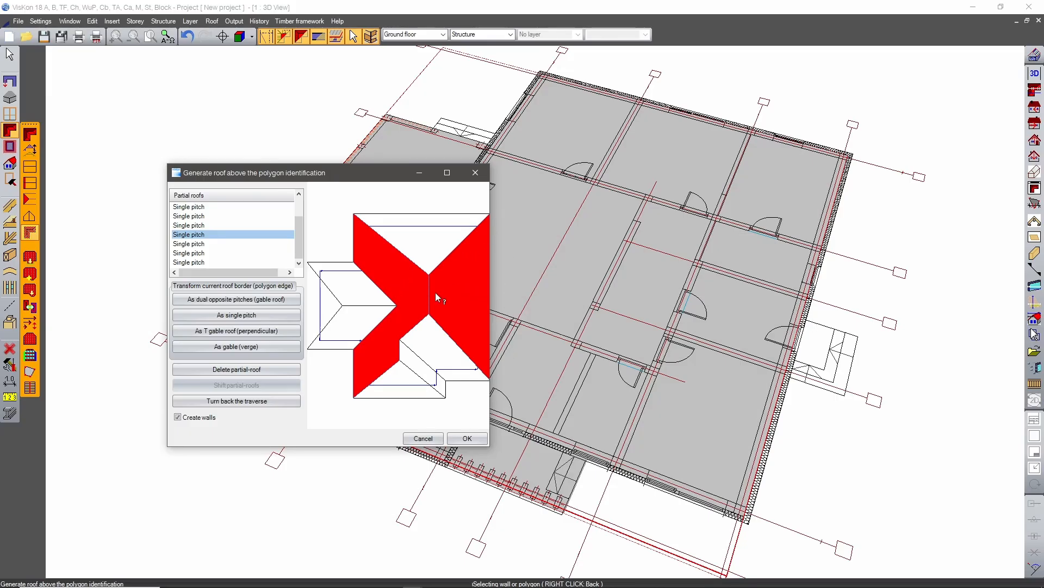
scroll(418, 289, down, 3)
middle_drag(407, 289, 418, 292)
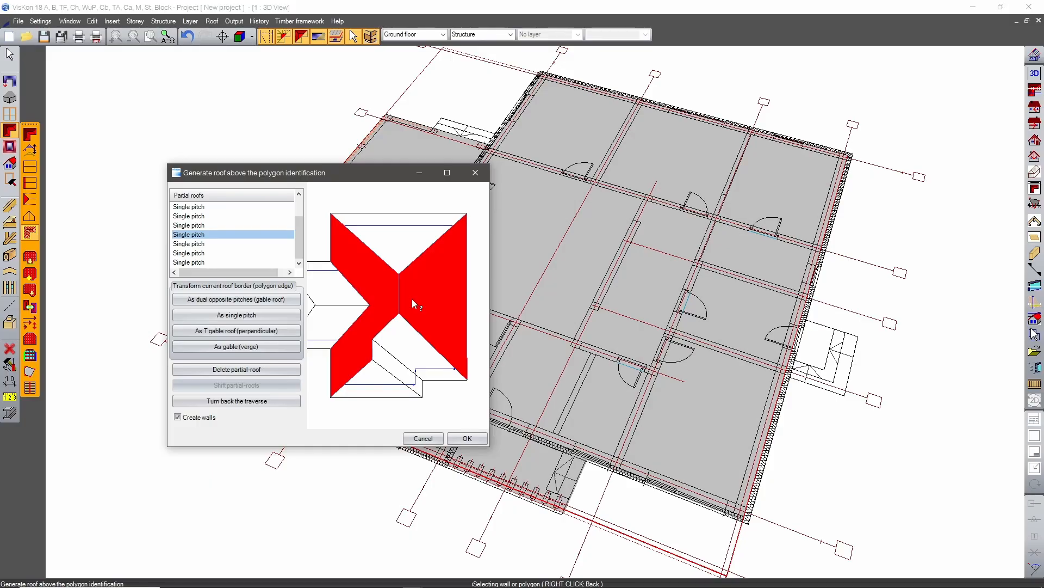
middle_drag(388, 298, 410, 300)
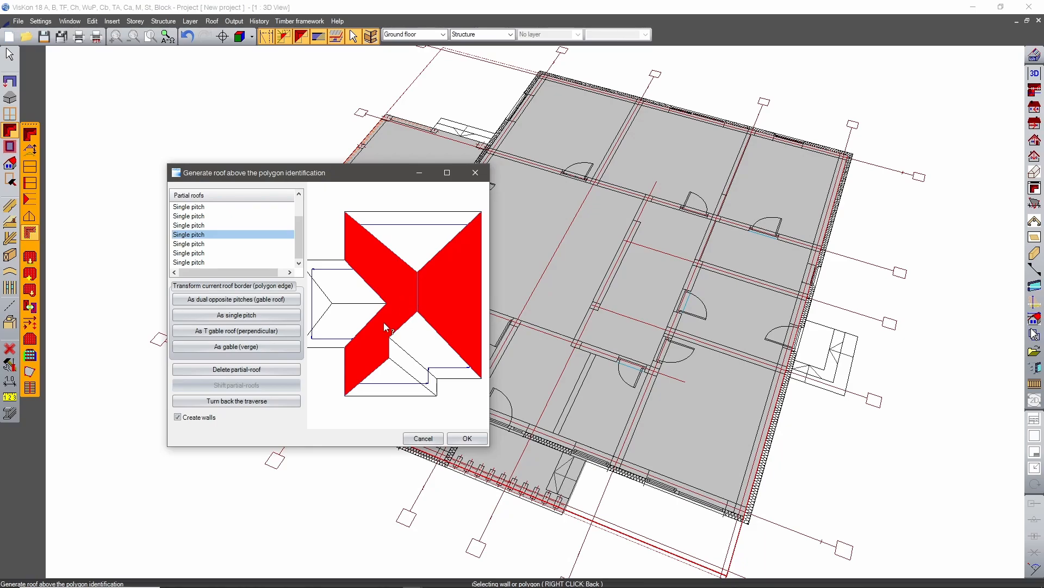
middle_drag(390, 322, 408, 320)
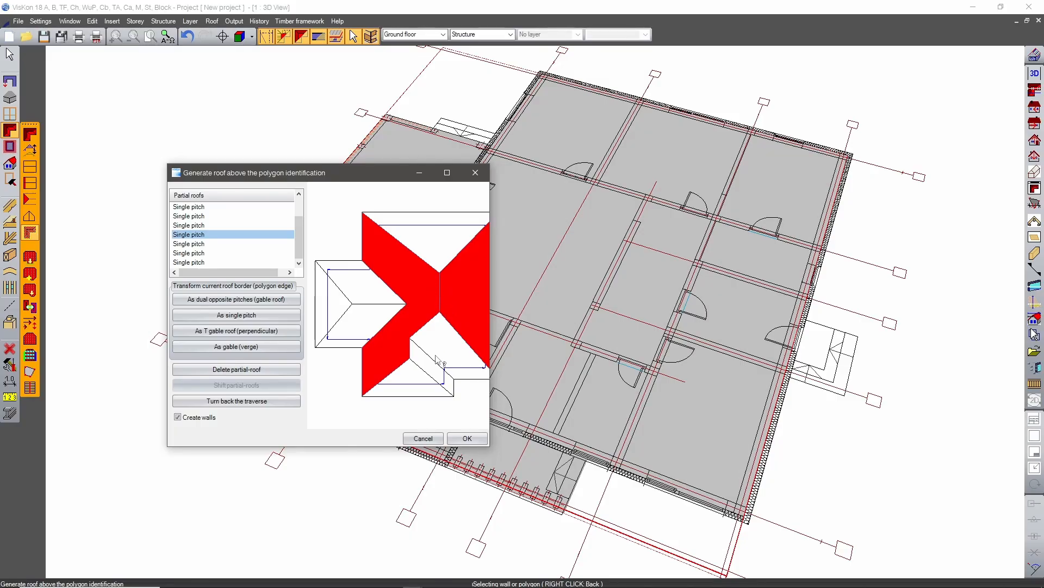
click(421, 387)
click(319, 295)
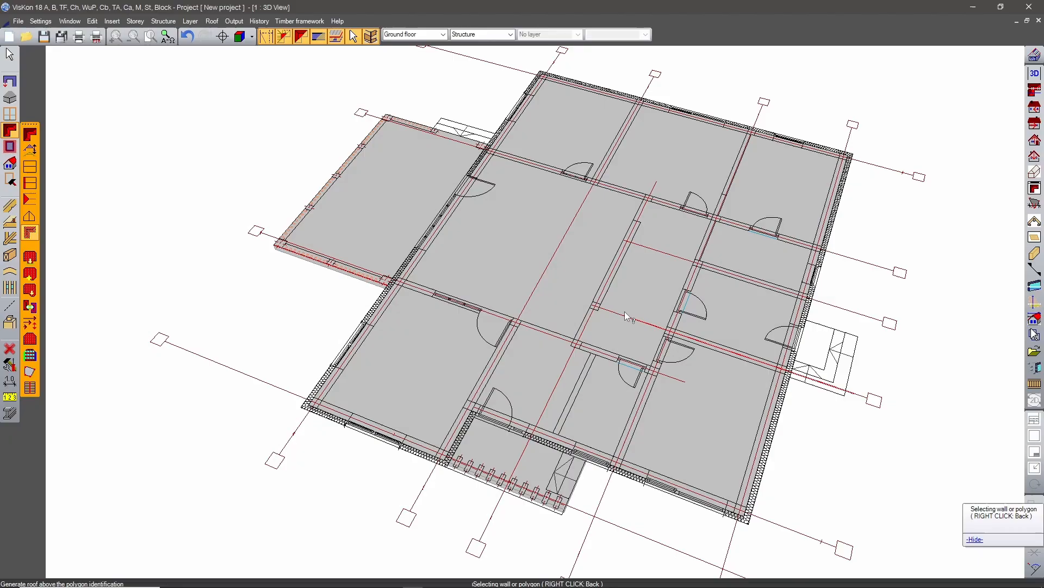
scroll(628, 317, down, 5)
middle_drag(529, 311, 527, 311)
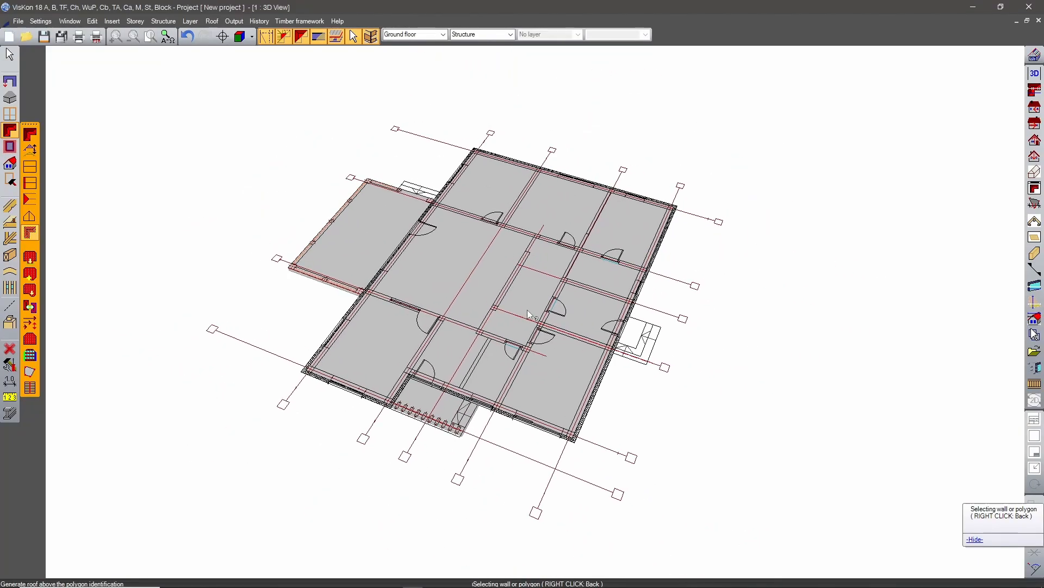
right_click(274, 330)
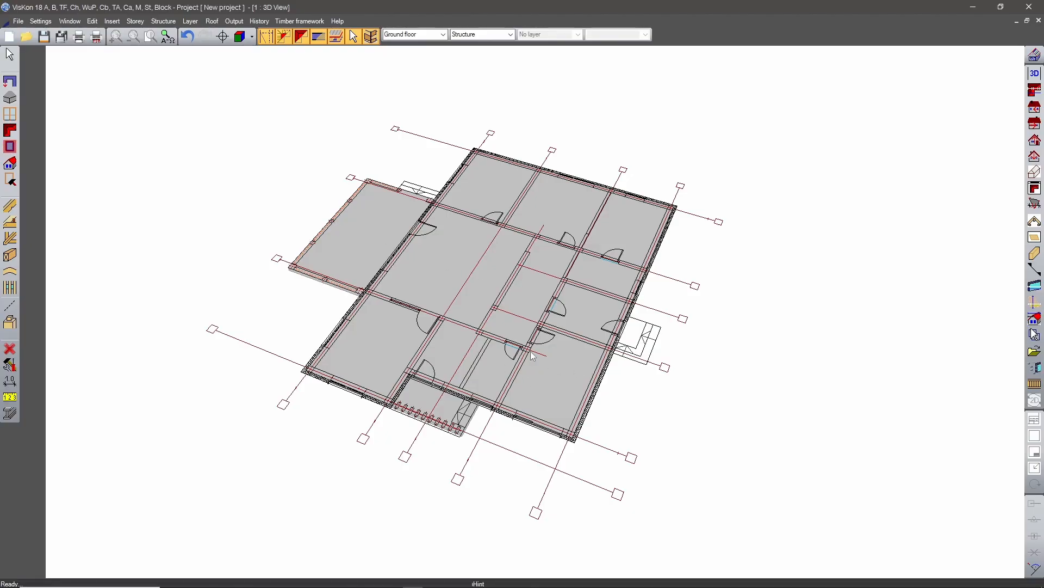
Begin a gable roof with dual opposite pitches, starting its reference line at the terrace-side wall's slab corner nearest the entrance porch, inside the insulation.
click(11, 131)
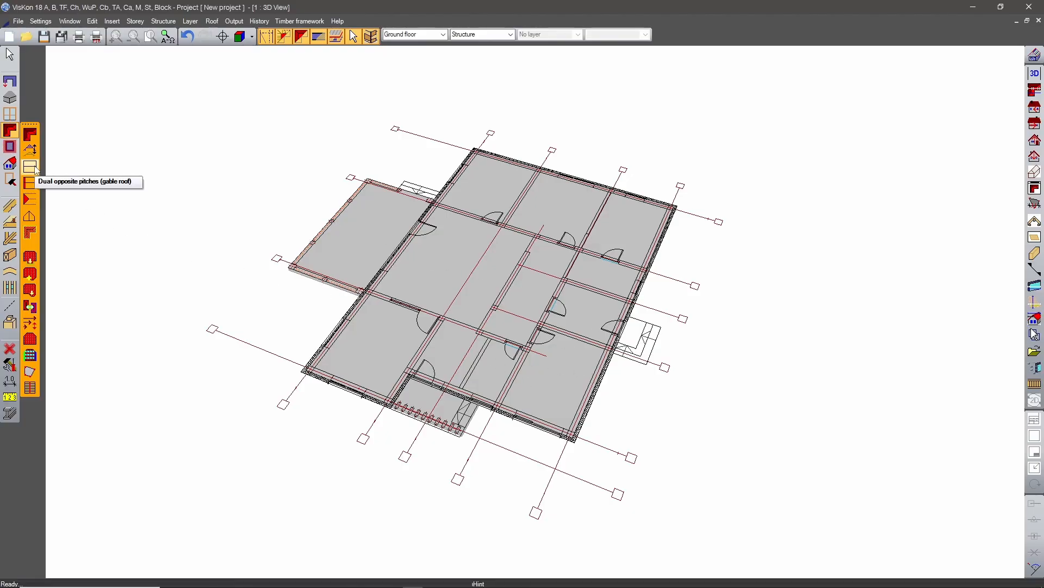
click(35, 169)
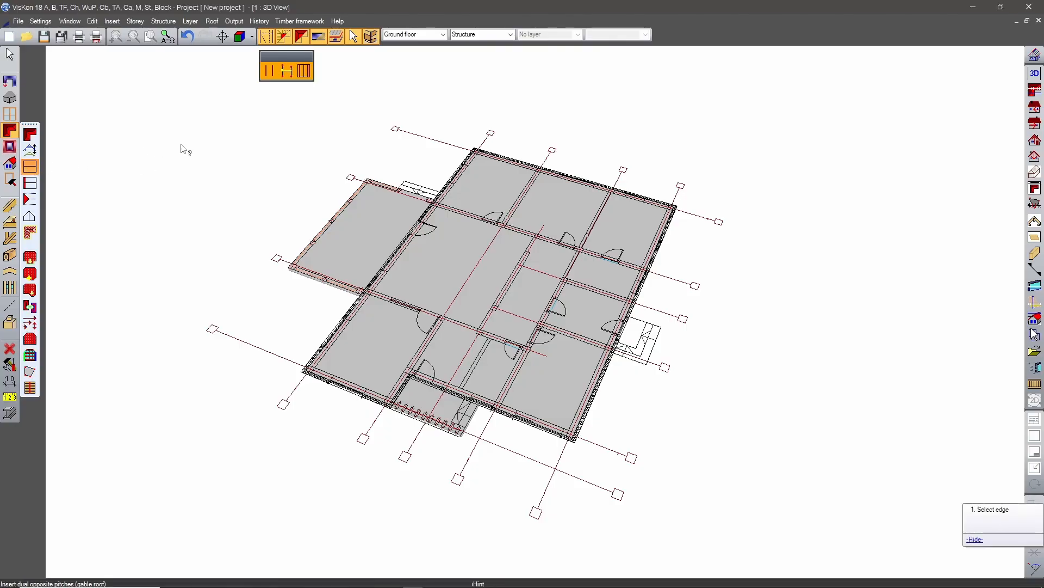
click(286, 72)
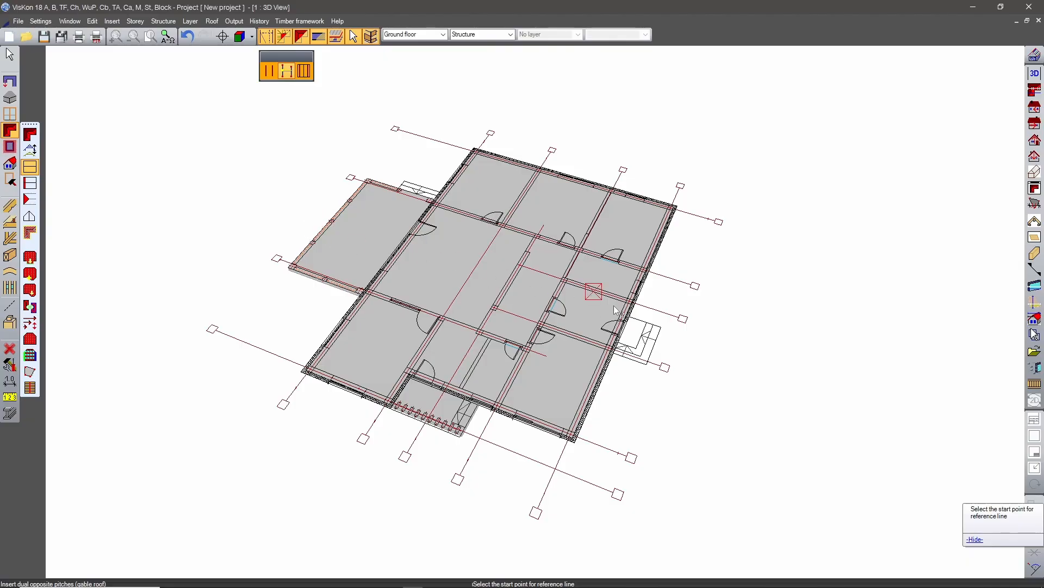
scroll(490, 296, up, 5)
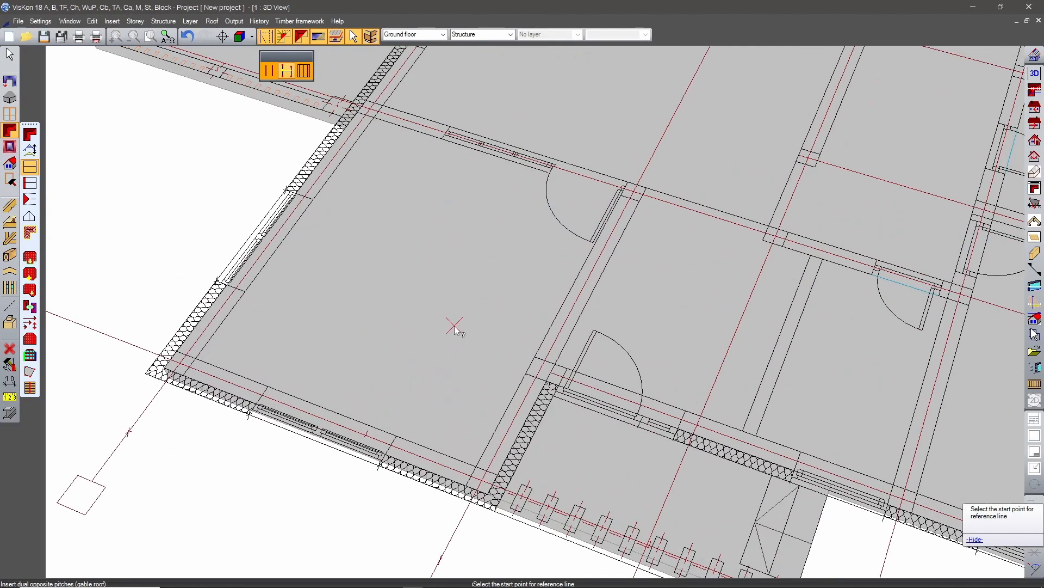
middle_drag(314, 344, 583, 292)
scroll(349, 322, up, 4)
click(321, 355)
End the roof's first reference line at the slab corner inside the insulation at the other end of the terrace-side exterior wall.
scroll(514, 316, down, 6)
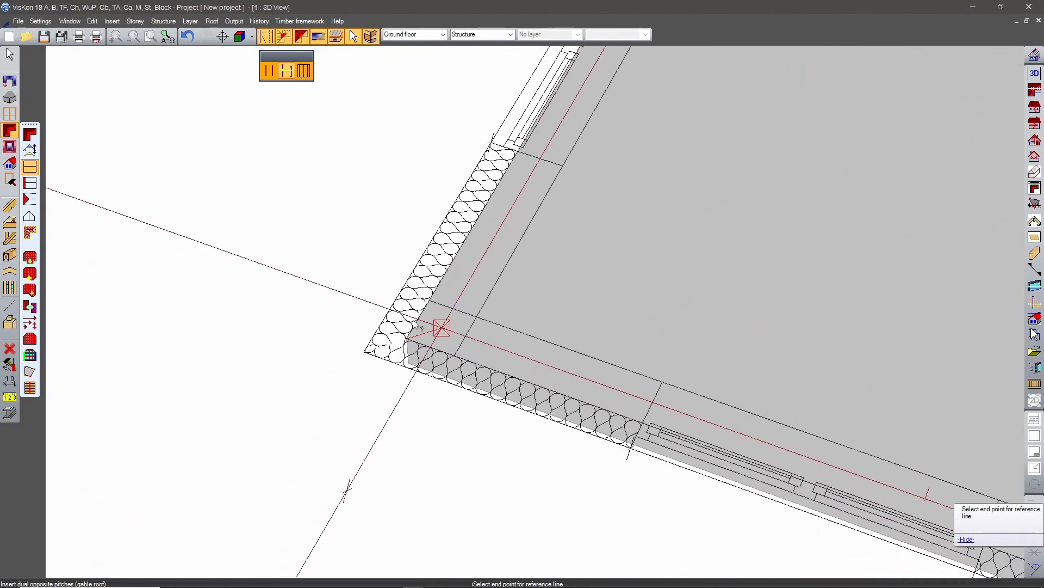
middle_drag(622, 190, 411, 462)
middle_drag(566, 281, 375, 528)
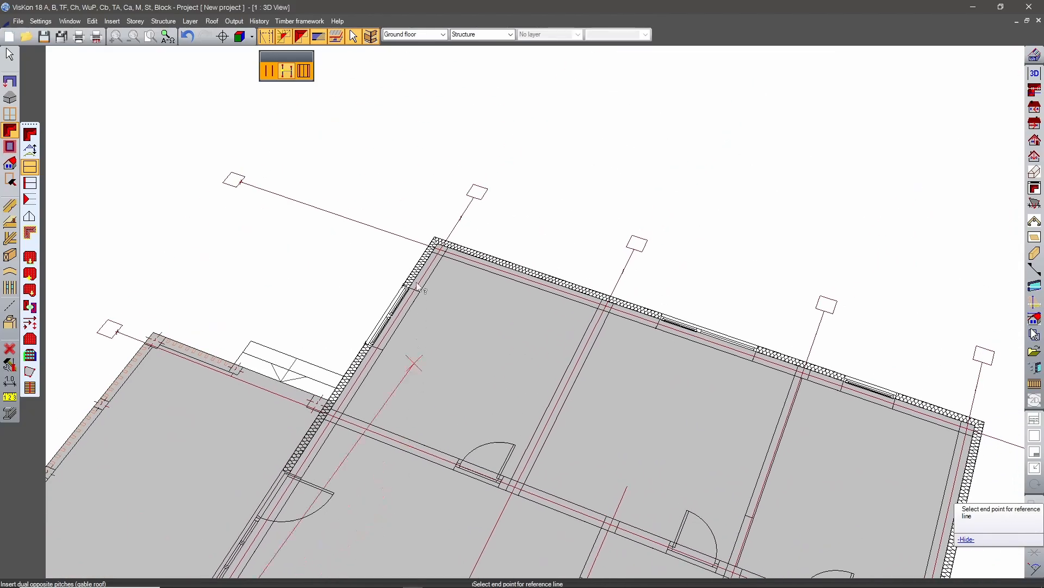
scroll(420, 234, up, 4)
scroll(420, 234, up, 1)
middle_drag(420, 234, 661, 435)
scroll(395, 255, up, 4)
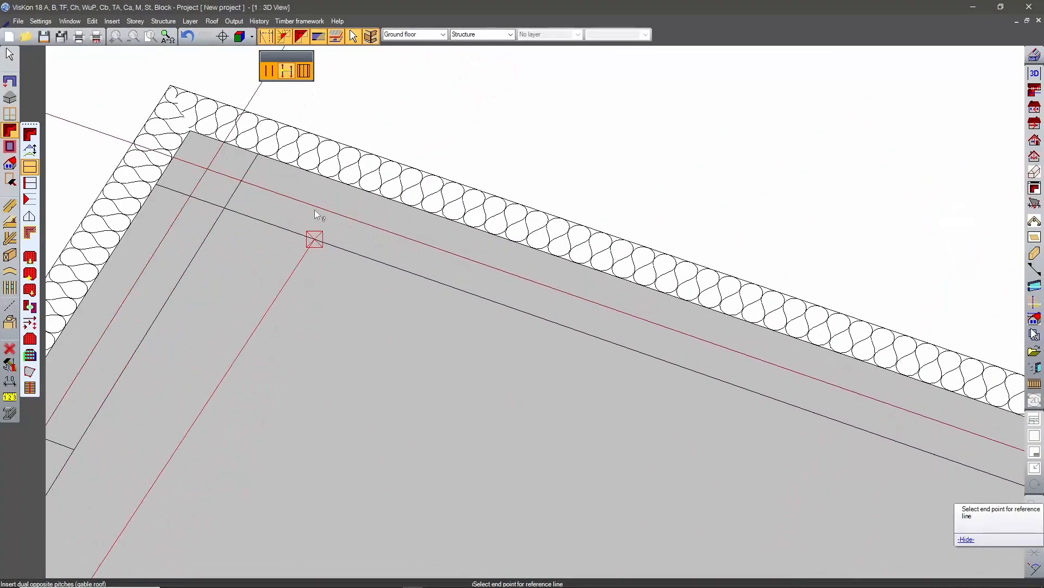
middle_drag(376, 239, 787, 506)
scroll(373, 244, up, 3)
middle_drag(294, 224, 537, 338)
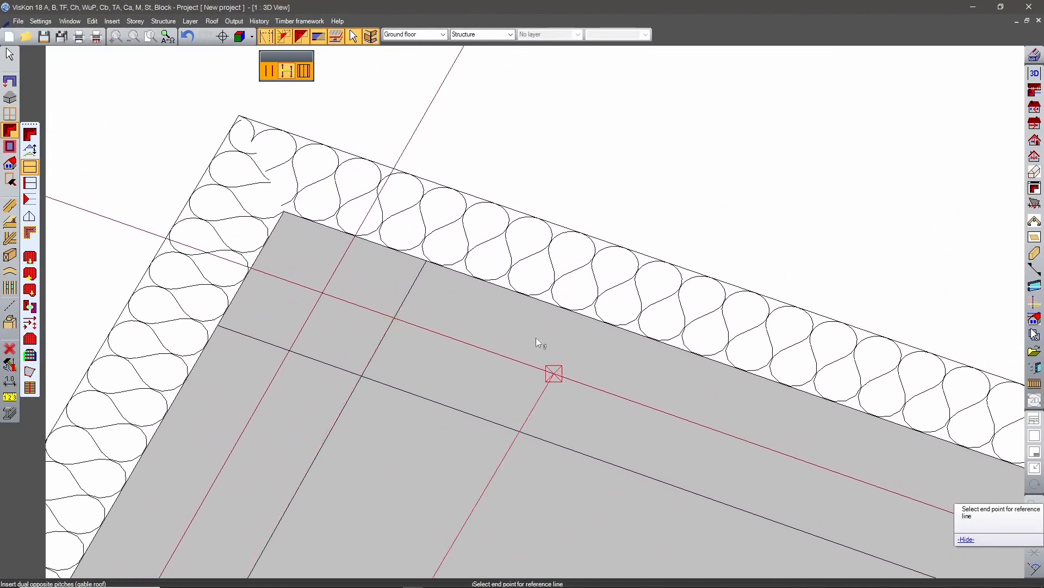
click(285, 216)
scroll(388, 291, down, 2)
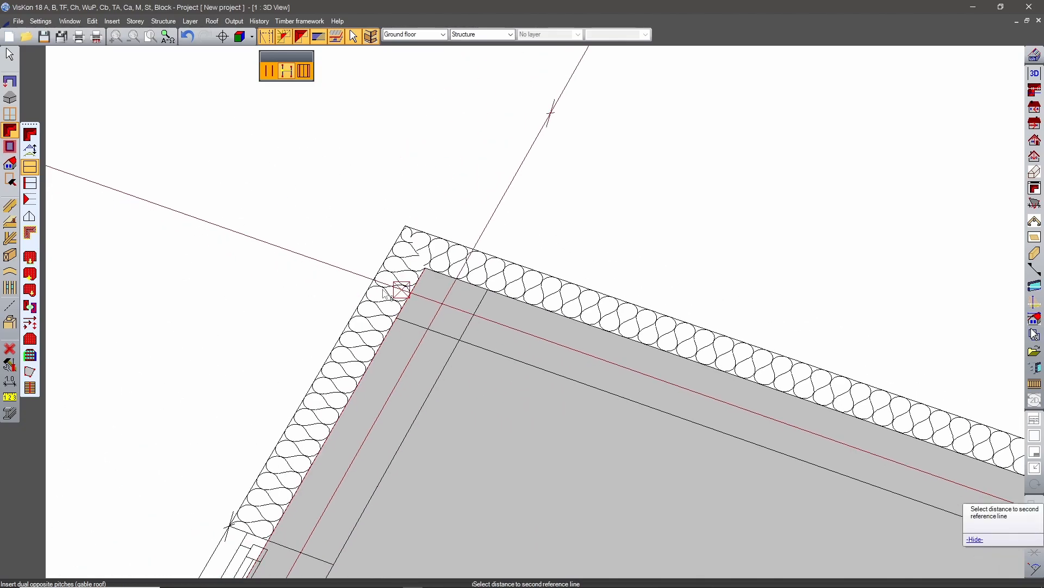
Set the distance to the gable roof's second reference line at the slab corner inside the insulation of the exterior wall opposite the terrace.
scroll(513, 340, down, 3)
scroll(513, 341, down, 4)
middle_drag(602, 367, 275, 390)
scroll(420, 344, up, 3)
scroll(420, 344, up, 3)
middle_drag(376, 334, 282, 545)
middle_drag(619, 73, 406, 495)
scroll(368, 233, up, 5)
middle_drag(534, 336, 849, 552)
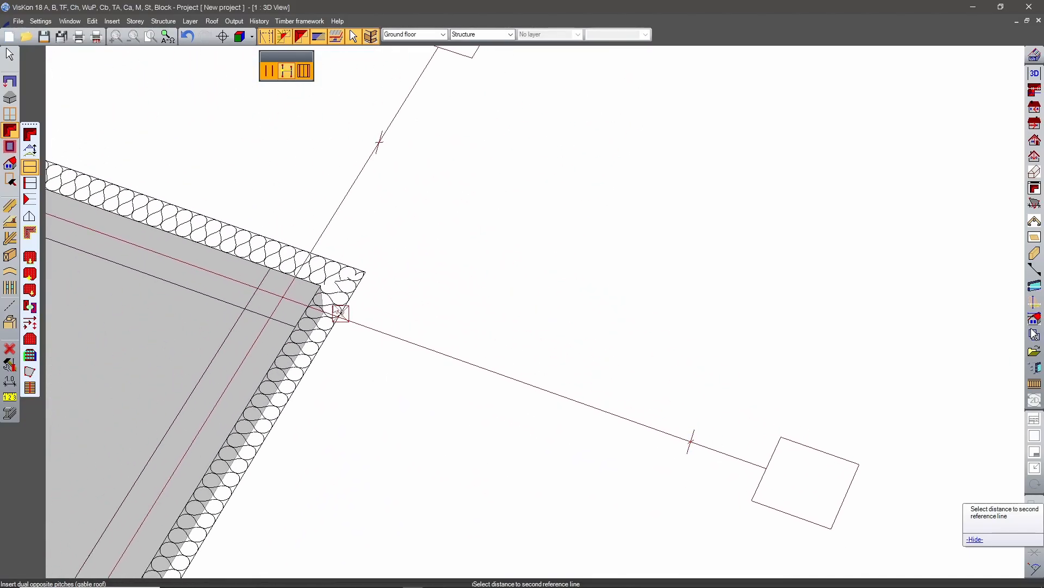
scroll(304, 292, up, 2)
middle_drag(435, 325, 643, 379)
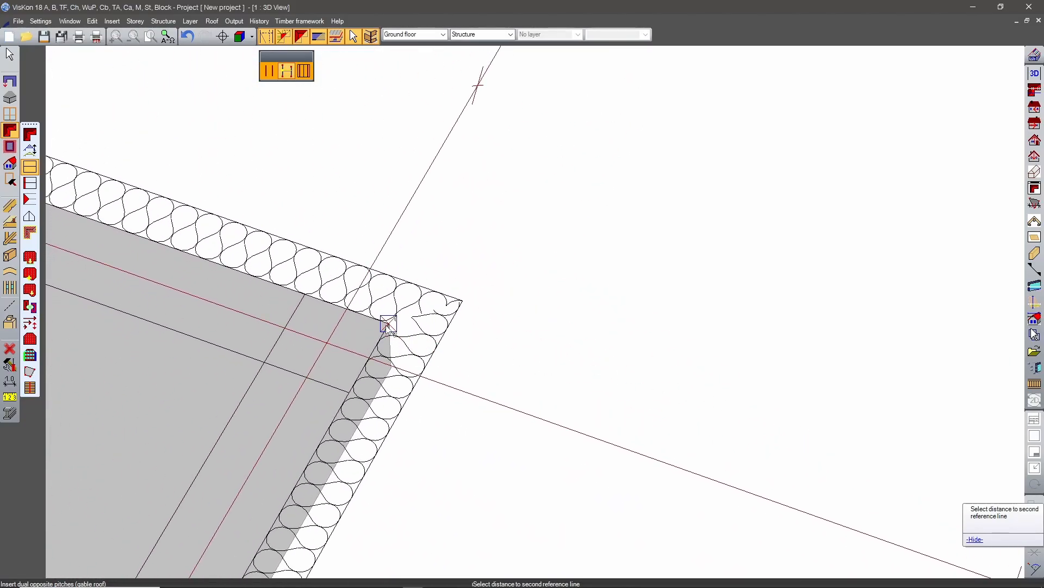
click(389, 323)
Complete the gable roof by drawing its second reference line along the wall opposite the terrace, from the picked corner to the one nearest the porch.
scroll(303, 390, down, 4)
scroll(417, 321, up, 4)
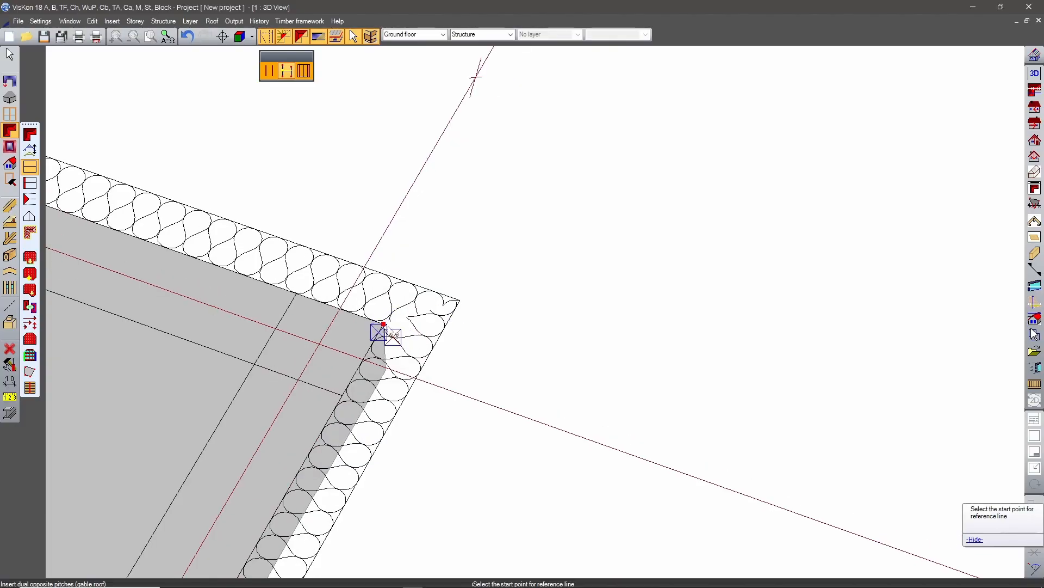
click(383, 325)
scroll(292, 384, down, 5)
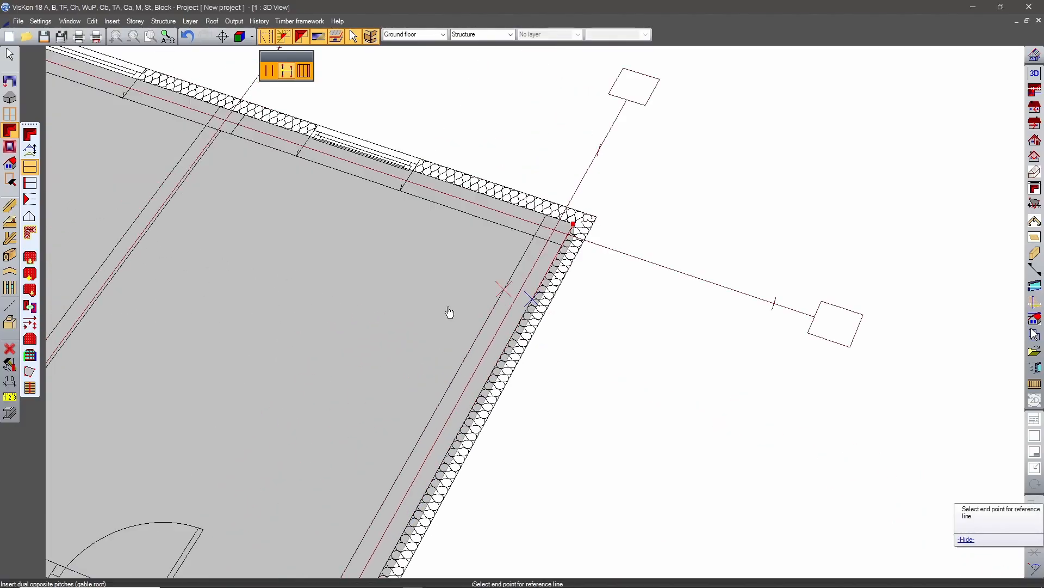
scroll(463, 288, down, 2)
scroll(513, 339, up, 7)
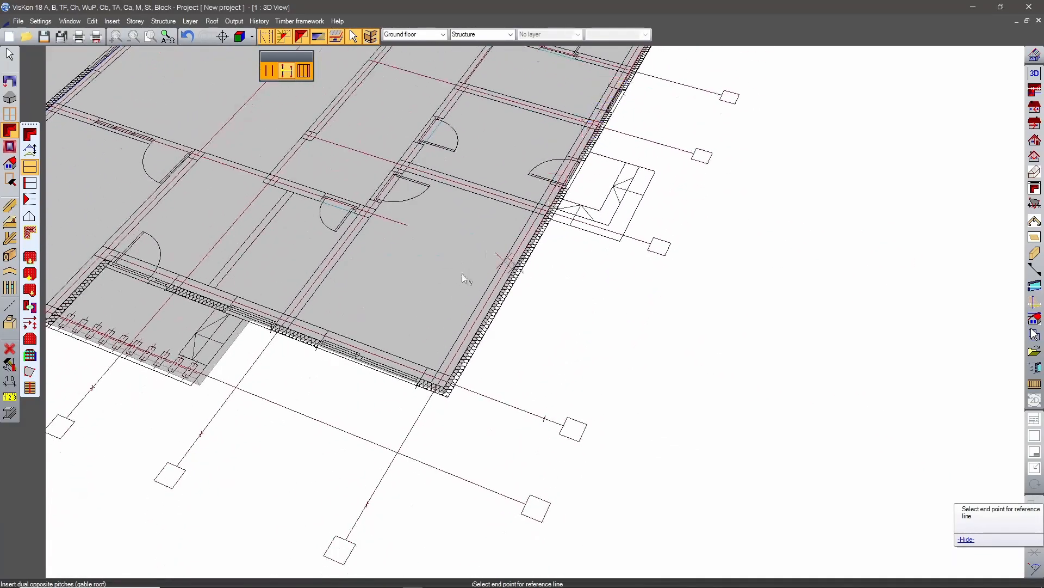
scroll(388, 381, down, 2)
scroll(490, 293, up, 6)
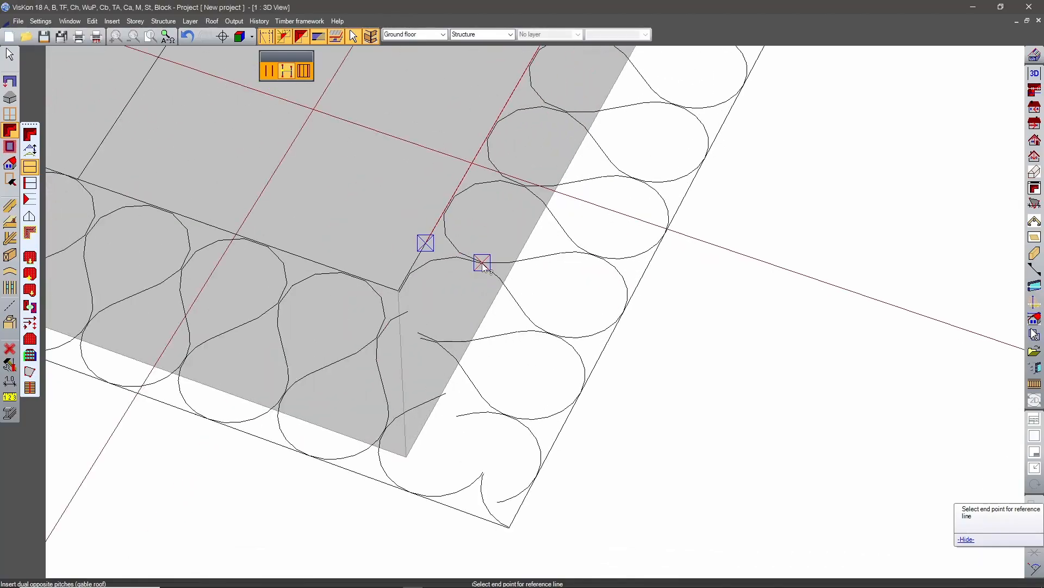
click(398, 292)
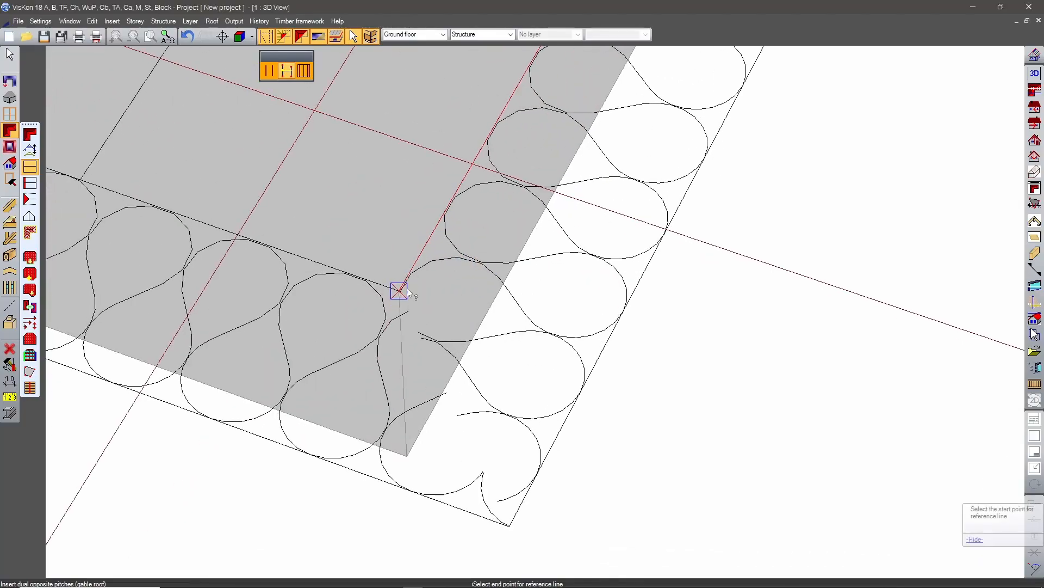
Begin a perpendicular T gable roof over the terrace, choosing the terrace's side edge beside the outdoor steps as its first edge.
scroll(537, 354, down, 6)
middle_drag(515, 267, 538, 428)
shift+middle_drag(548, 382, 568, 274)
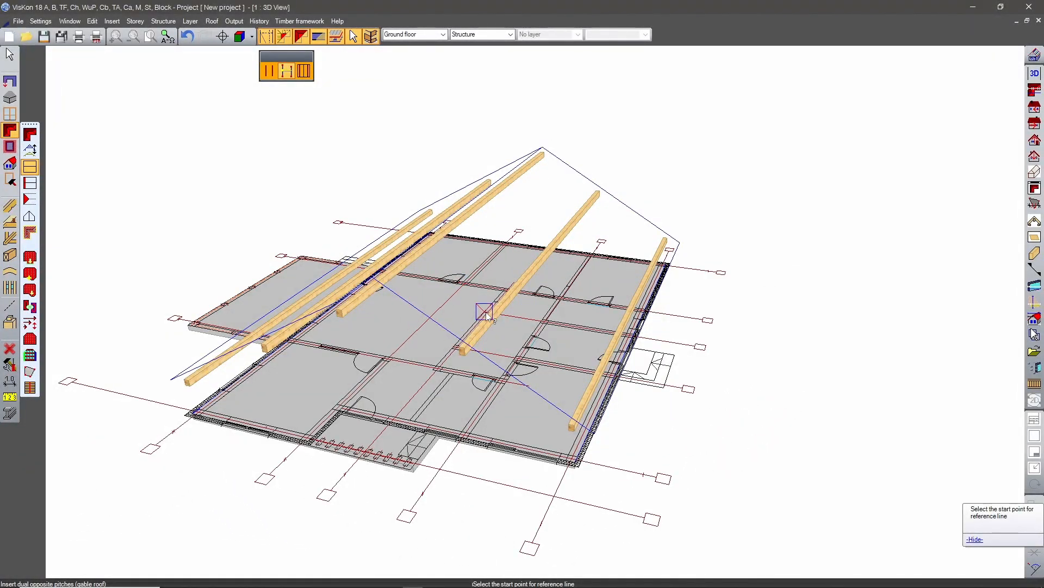
shift+middle_drag(308, 401, 612, 475)
middle_drag(422, 378, 561, 145)
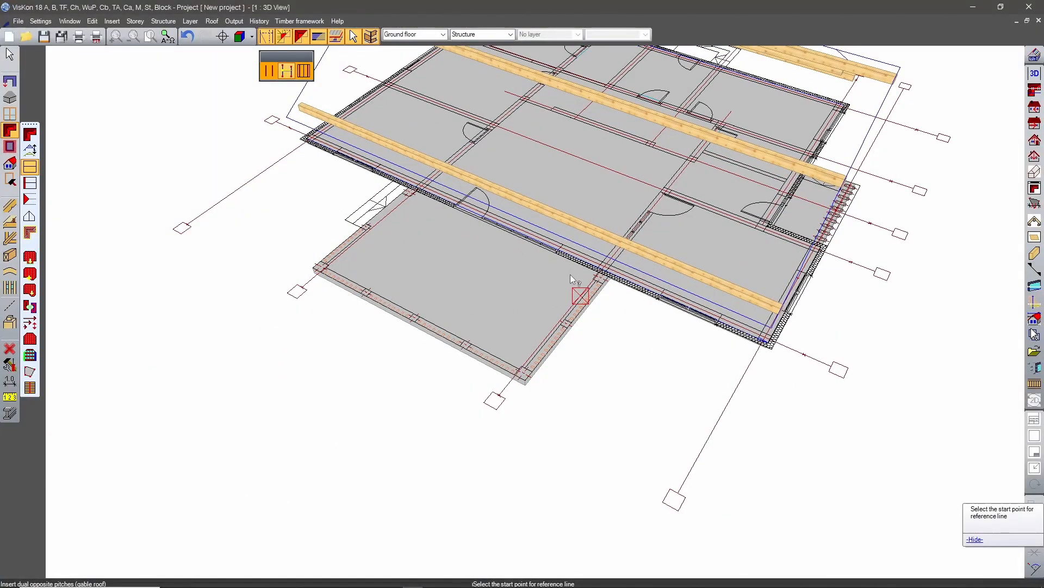
middle_drag(493, 256, 457, 403)
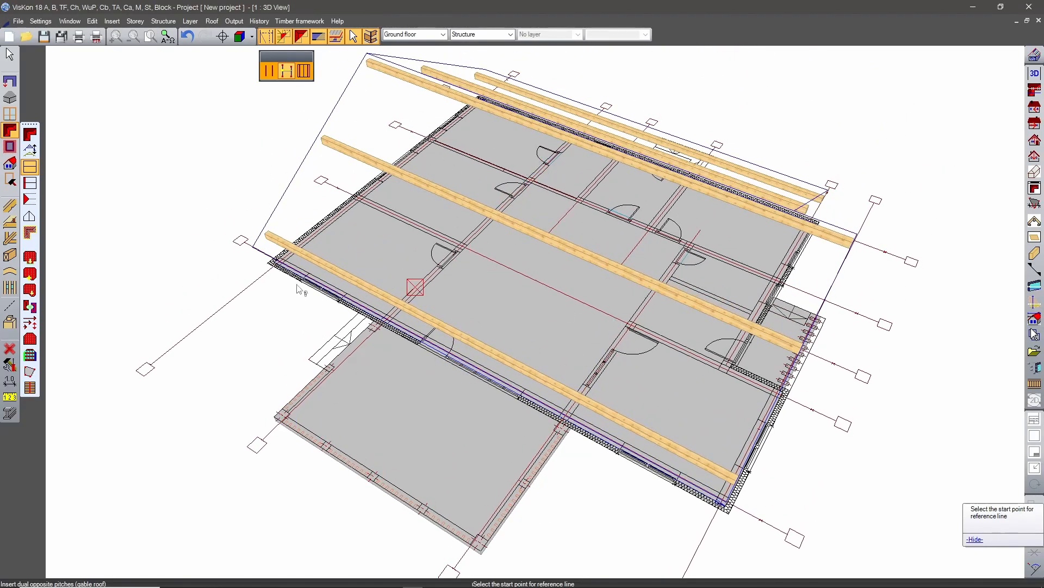
click(30, 217)
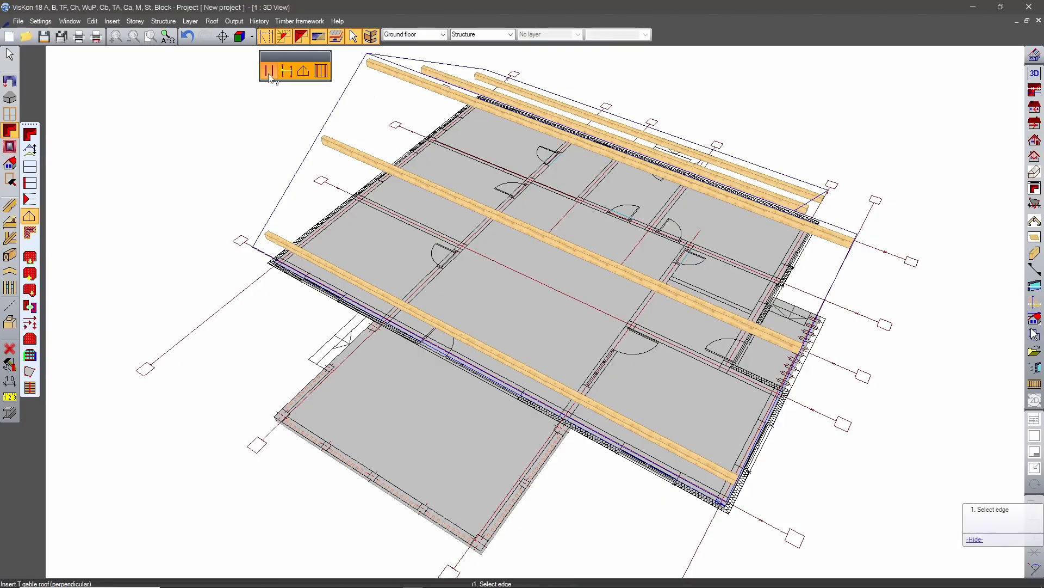
scroll(358, 382, up, 5)
middle_drag(698, 177, 450, 419)
click(388, 335)
Choose the terrace's opposite side edge to finish the T gable roof, and end the command.
scroll(445, 342, down, 4)
middle_drag(719, 473, 326, 229)
click(445, 328)
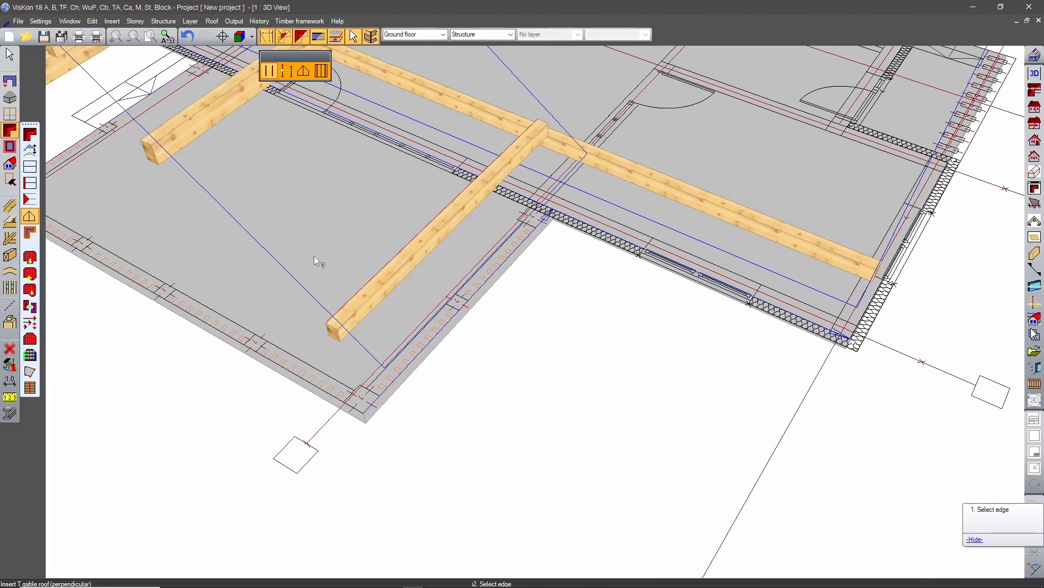
scroll(459, 354, down, 5)
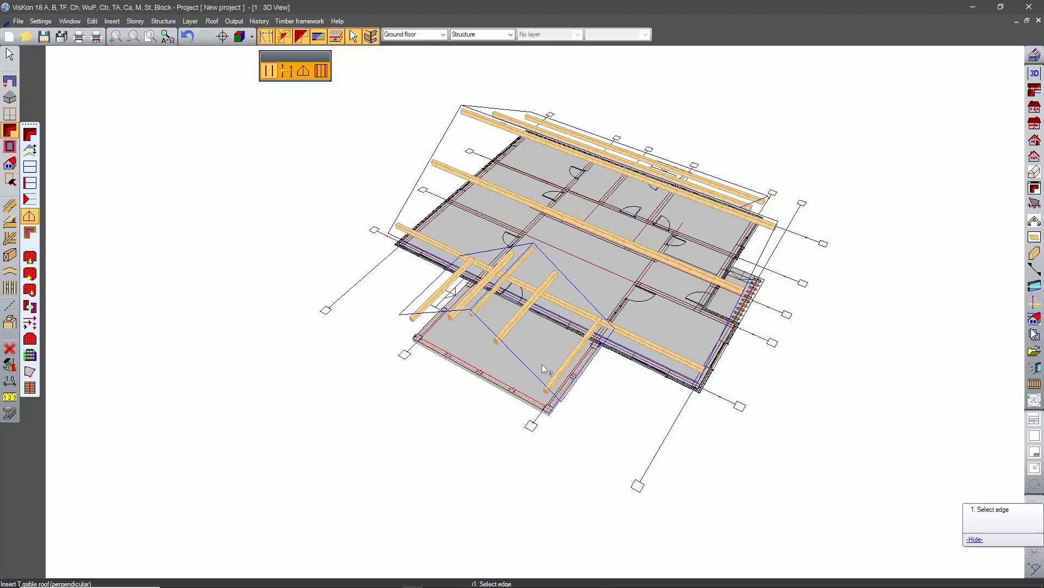
middle_drag(542, 364, 436, 321)
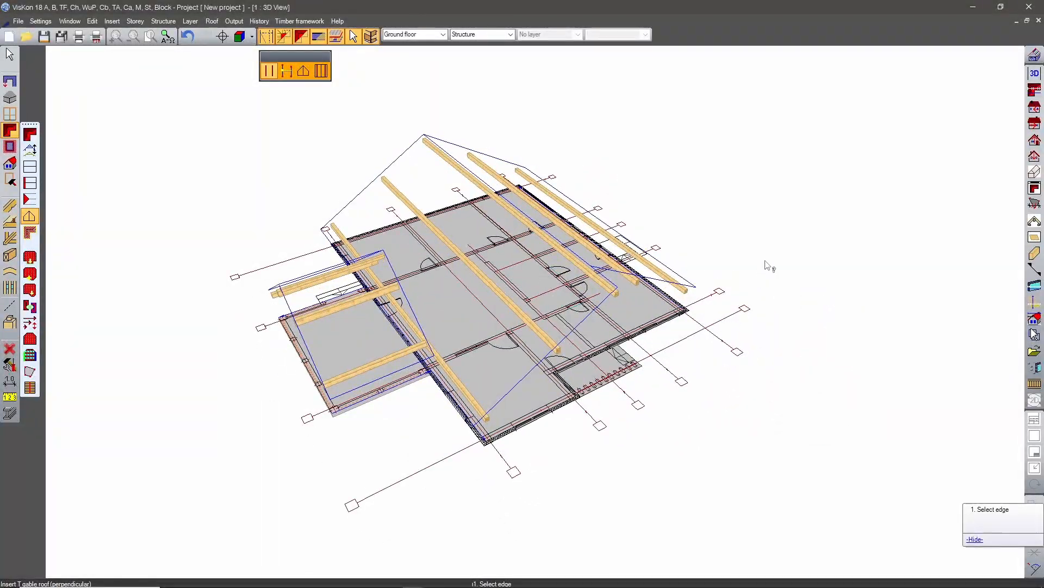
key(Escape)
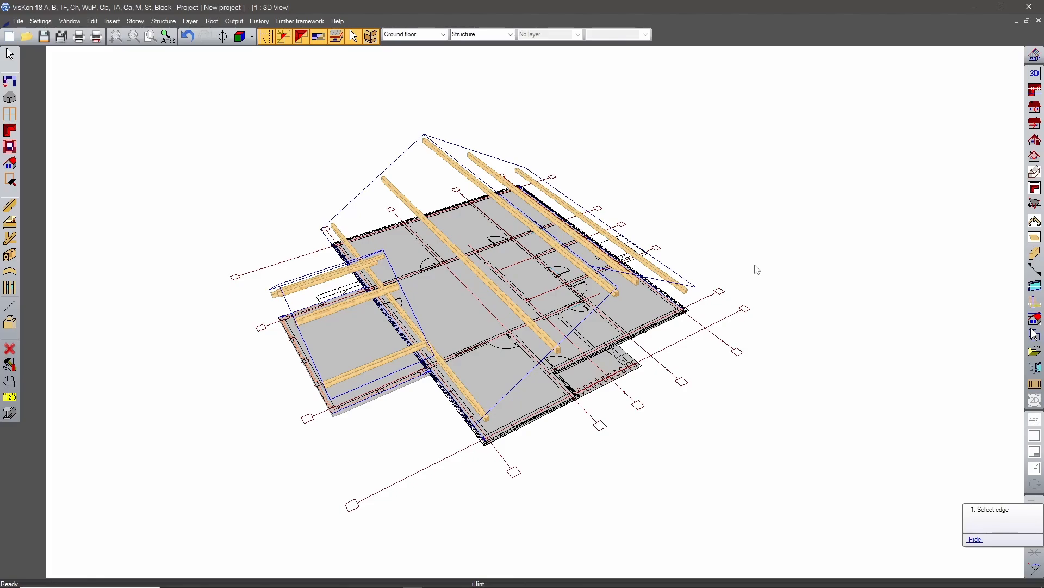
Insert a two-point single pitch along the porch-side exterior wall, from the terrace-side house corner to the porch corner, directed into the house.
click(15, 131)
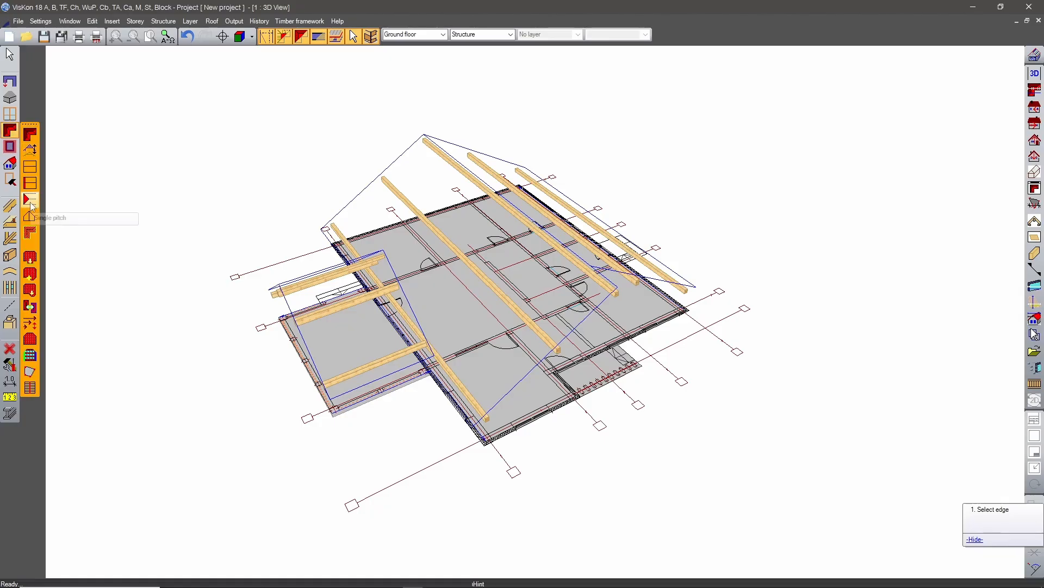
click(31, 203)
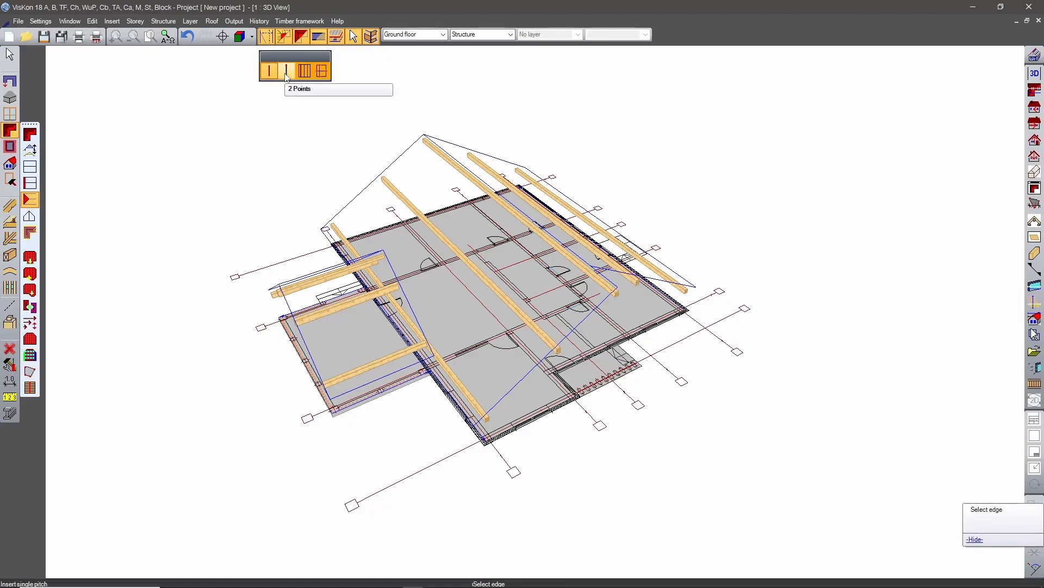
click(287, 71)
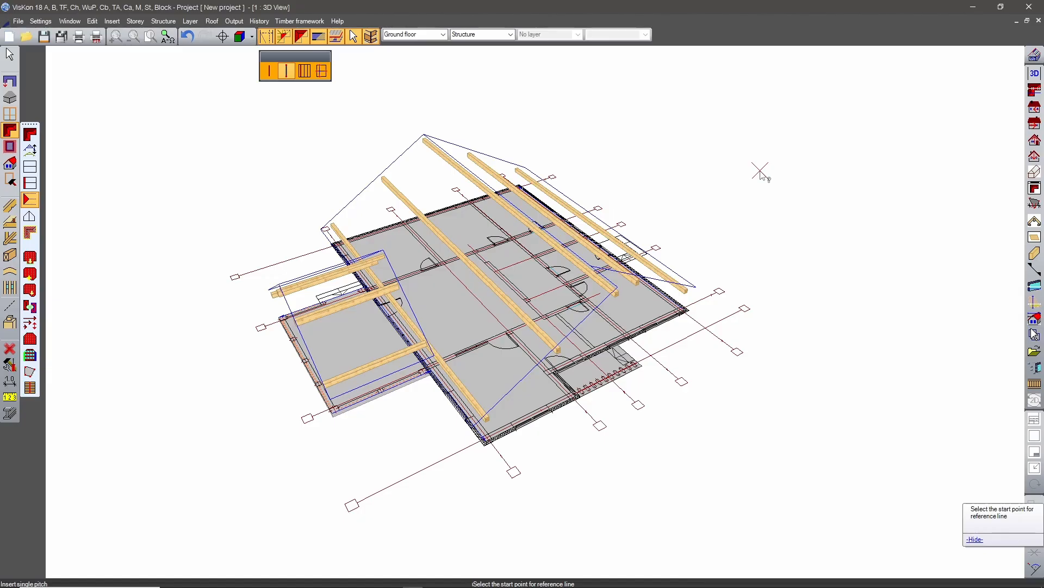
scroll(571, 261, up, 5)
click(396, 275)
scroll(375, 327, up, 3)
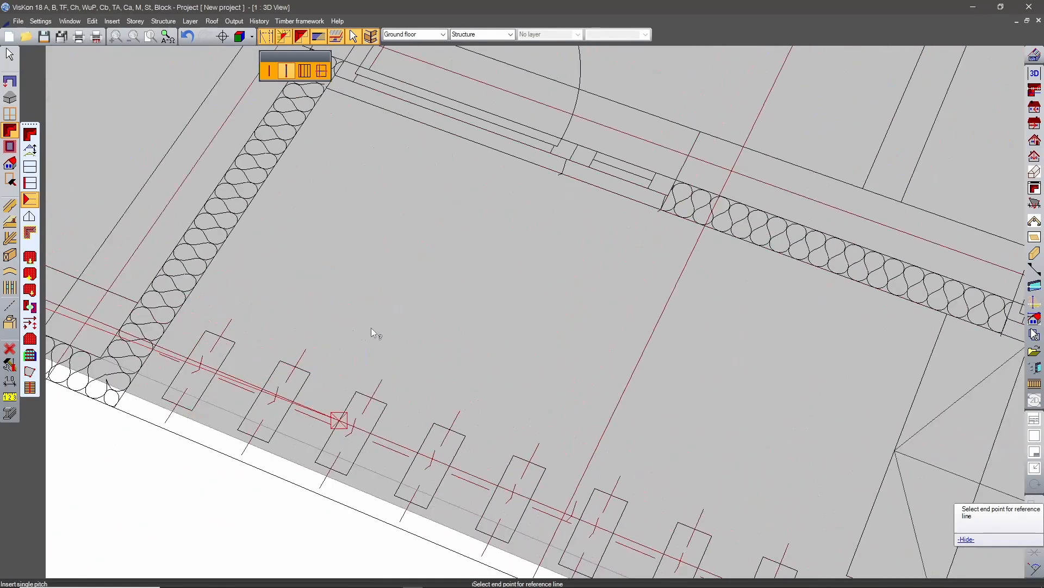
middle_drag(371, 327, 503, 327)
scroll(638, 316, up, 3)
click(552, 446)
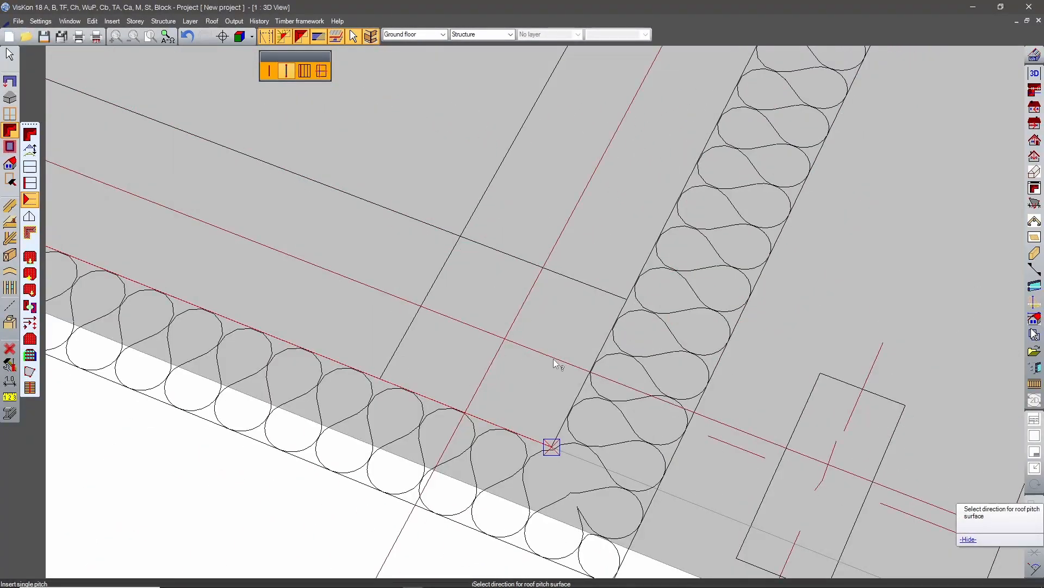
scroll(424, 237, down, 5)
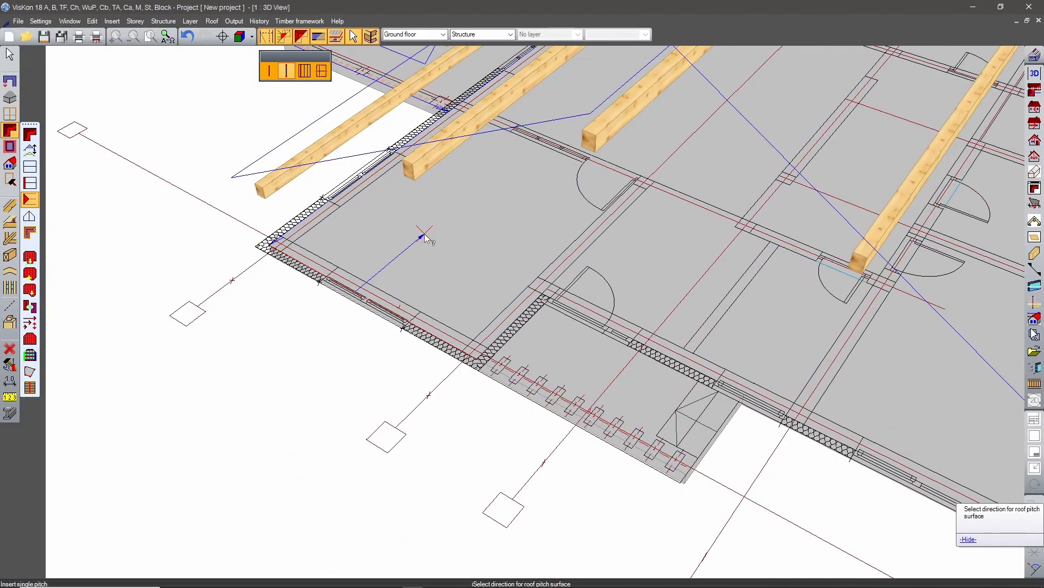
click(451, 226)
Insert a single pitch along the porch's side edge beside its steps, from the outer slab corner to the house wall, directed over the porch.
middle_drag(366, 347, 507, 329)
scroll(507, 328, up, 4)
click(455, 364)
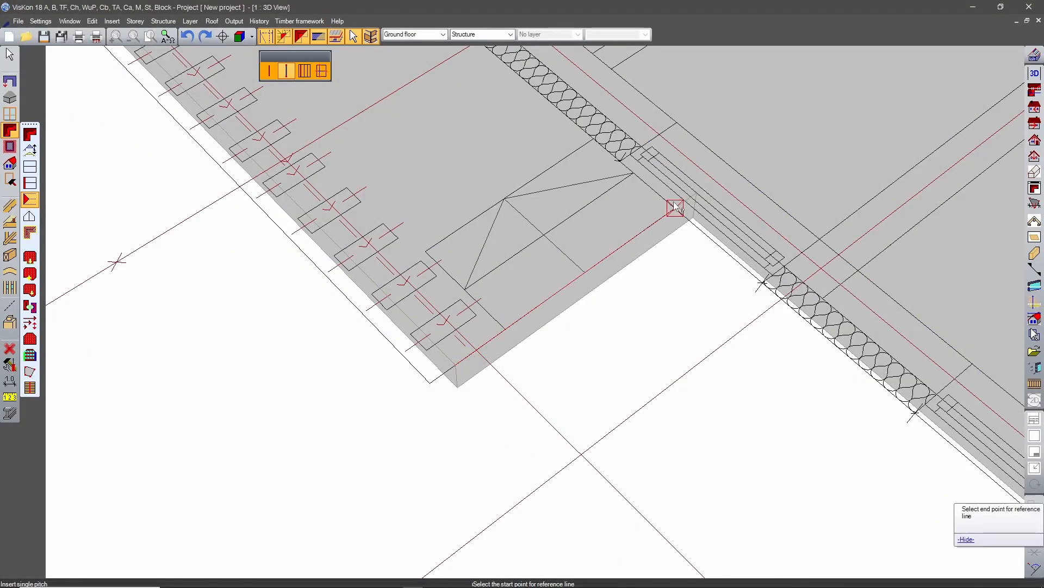
click(693, 192)
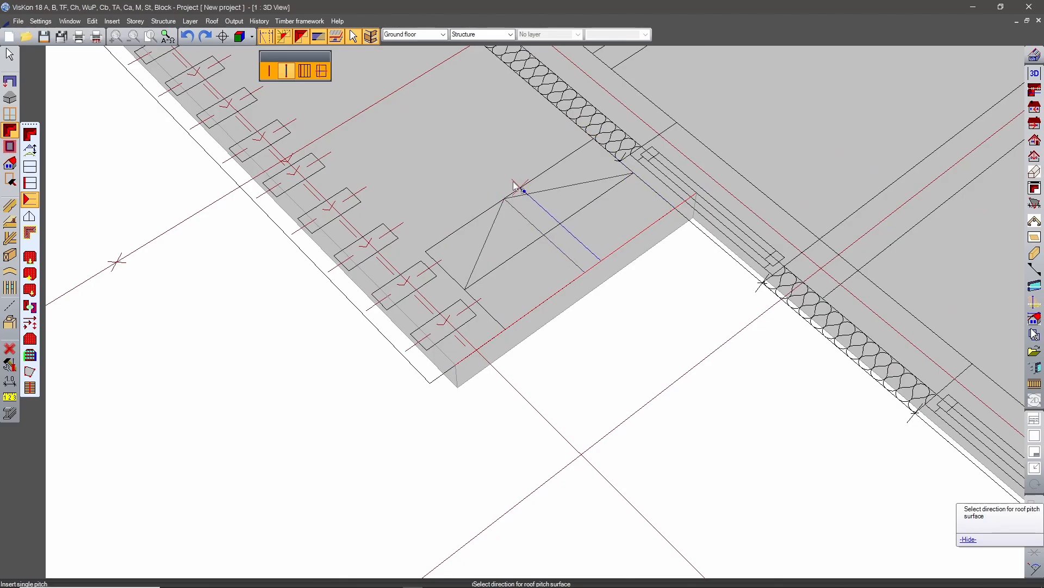
click(570, 230)
scroll(574, 350, down, 3)
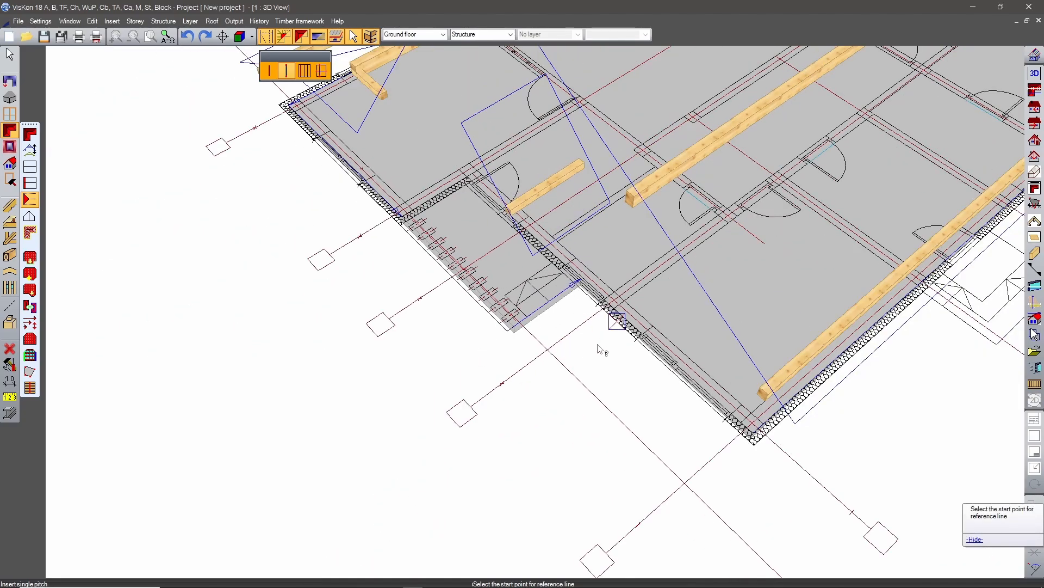
Insert a single pitch along the remaining porch-side wall, from the porch's inner corner to the house corner opposite the terrace, directed into the house.
scroll(599, 349, up, 4)
click(375, 285)
scroll(630, 320, down, 3)
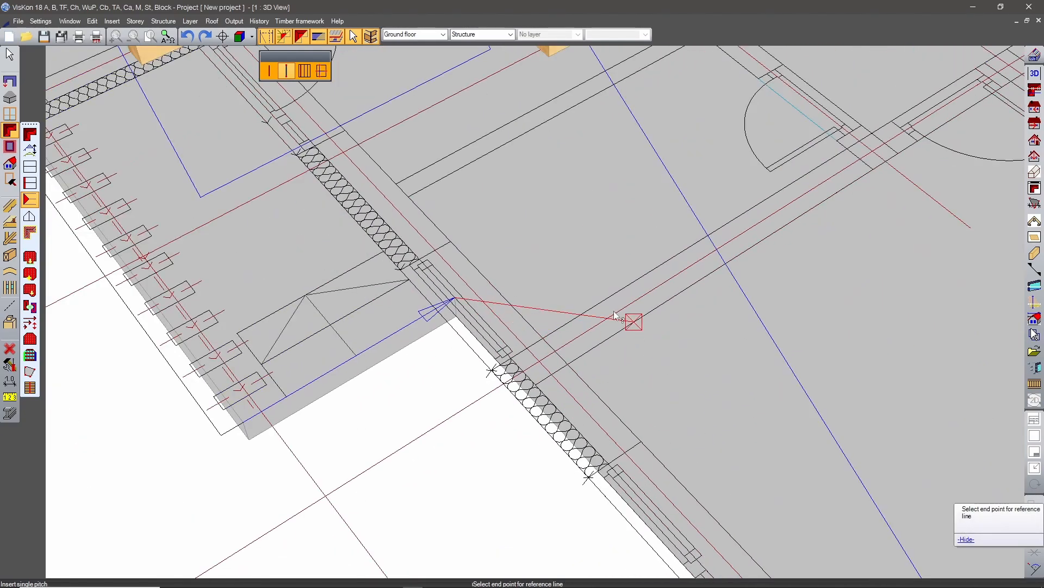
scroll(502, 203, up, 4)
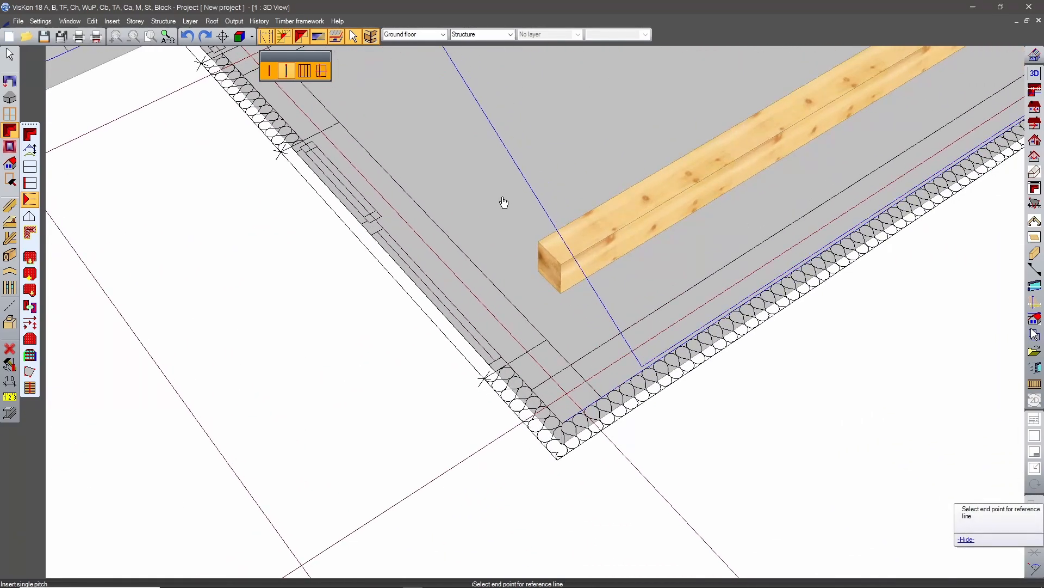
click(564, 424)
scroll(490, 271, down, 3)
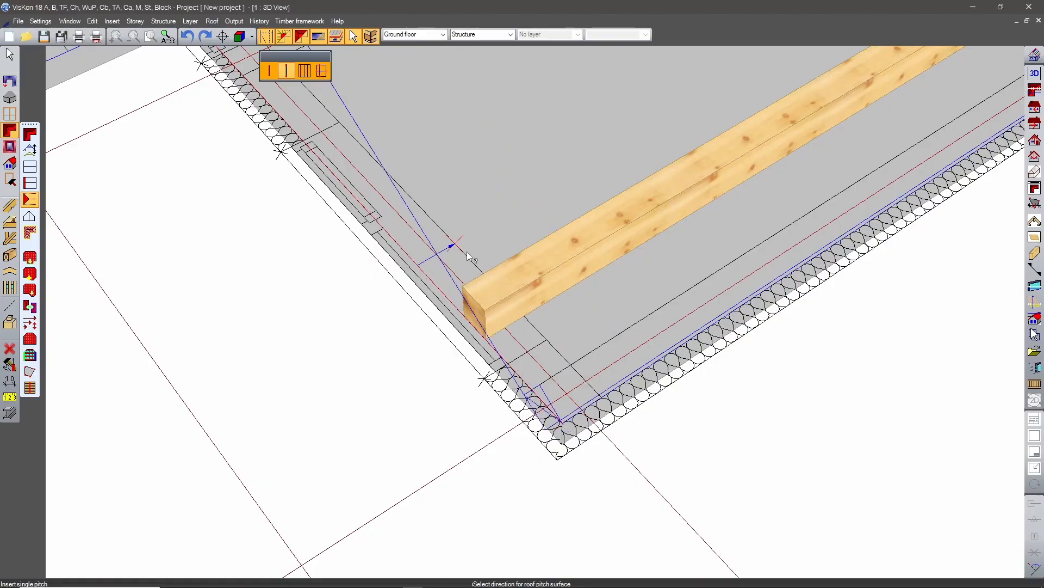
scroll(445, 361, down, 3)
Insert a single pitch along the exterior wall opposite the porch, ending at the terrace-side house corner and directed into the house.
scroll(444, 359, down, 1)
middle_drag(456, 320, 473, 410)
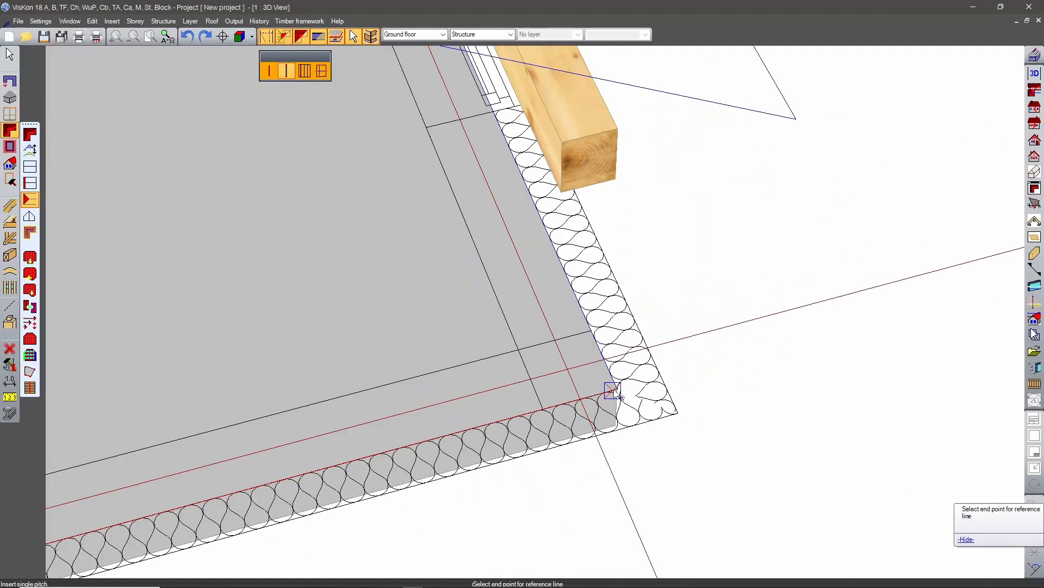
click(619, 391)
scroll(490, 353, down, 6)
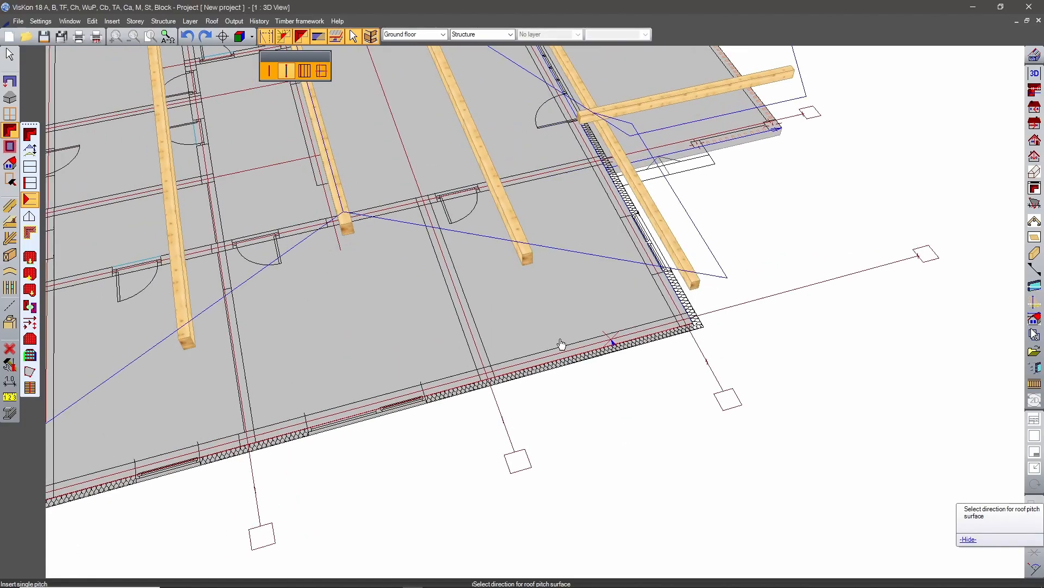
click(495, 335)
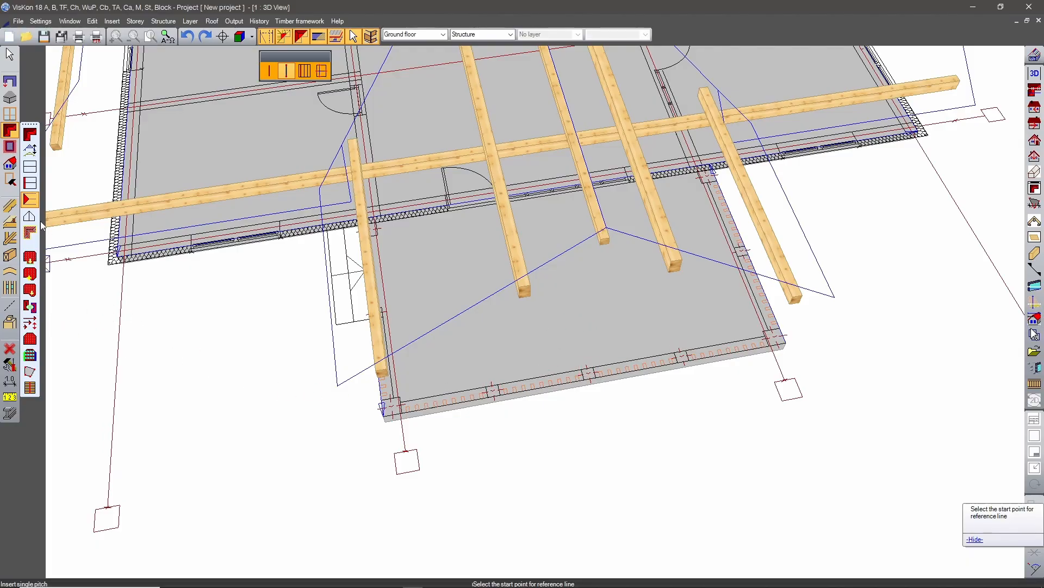
Insert a gable on the terrace slab's outer edge, directed toward the house.
click(30, 184)
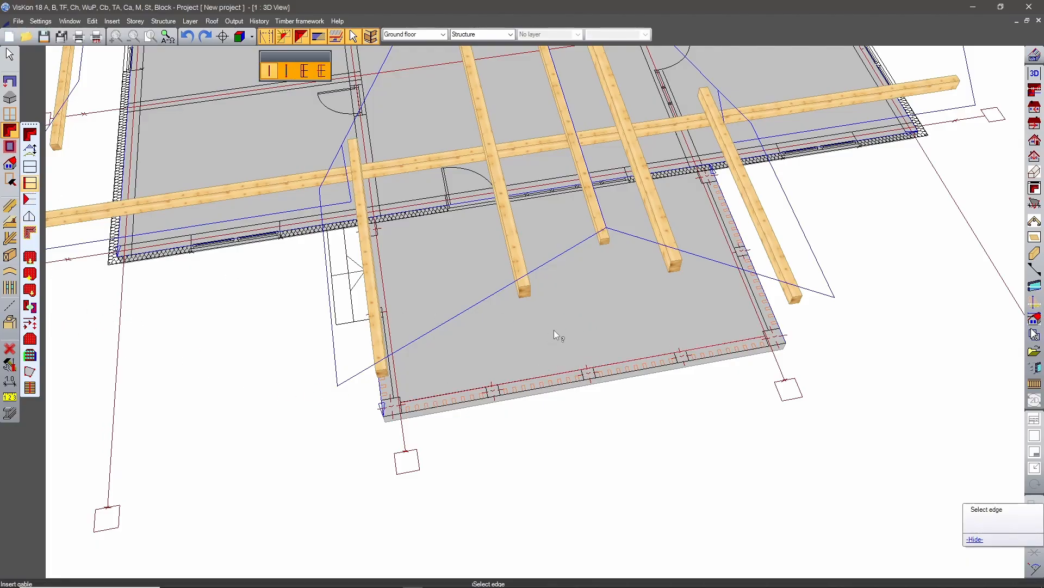
middle_drag(465, 382, 553, 310)
scroll(554, 311, up, 3)
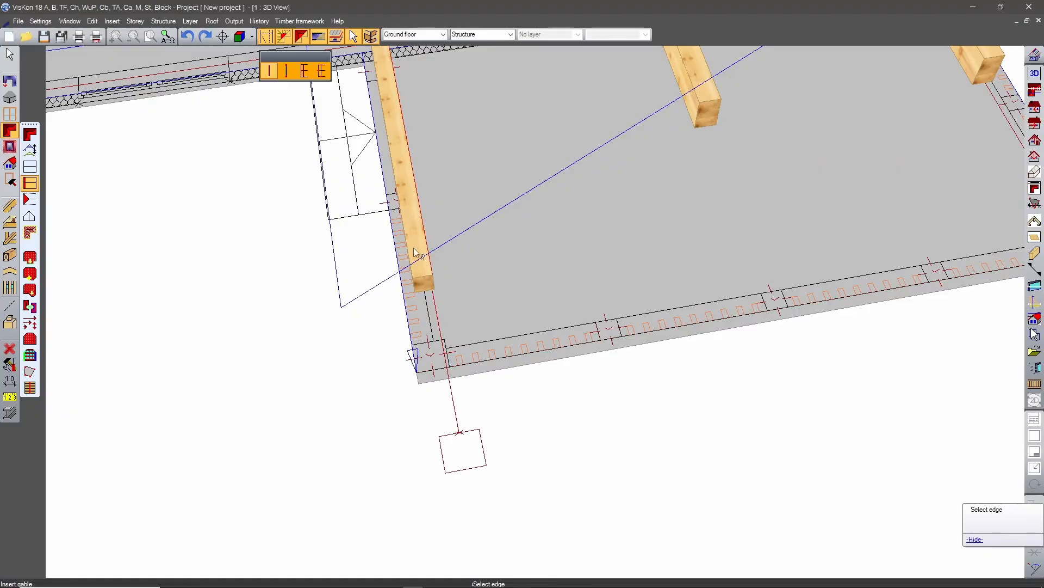
scroll(413, 251, down, 3)
scroll(324, 270, up, 2)
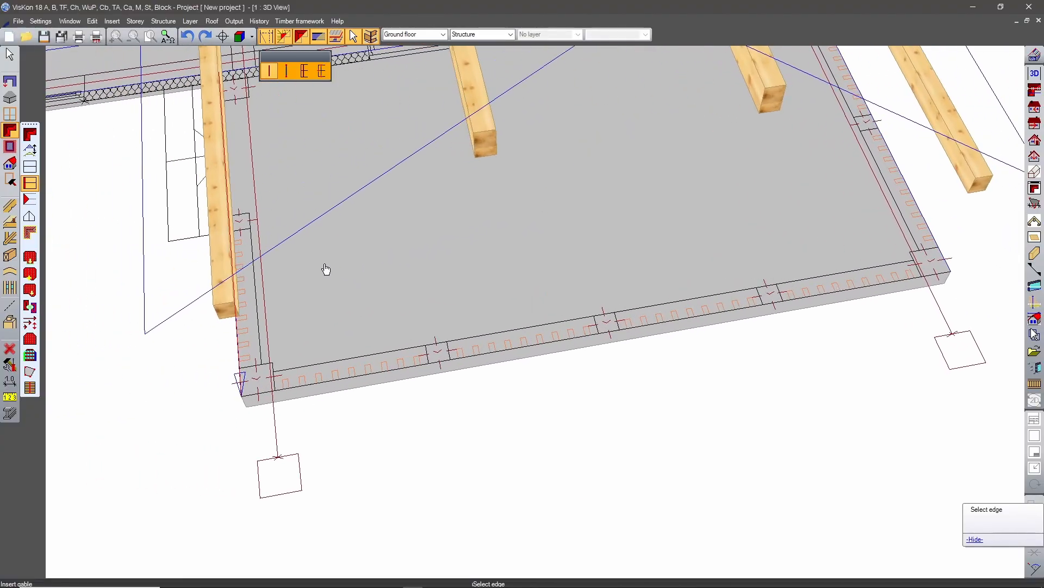
click(510, 350)
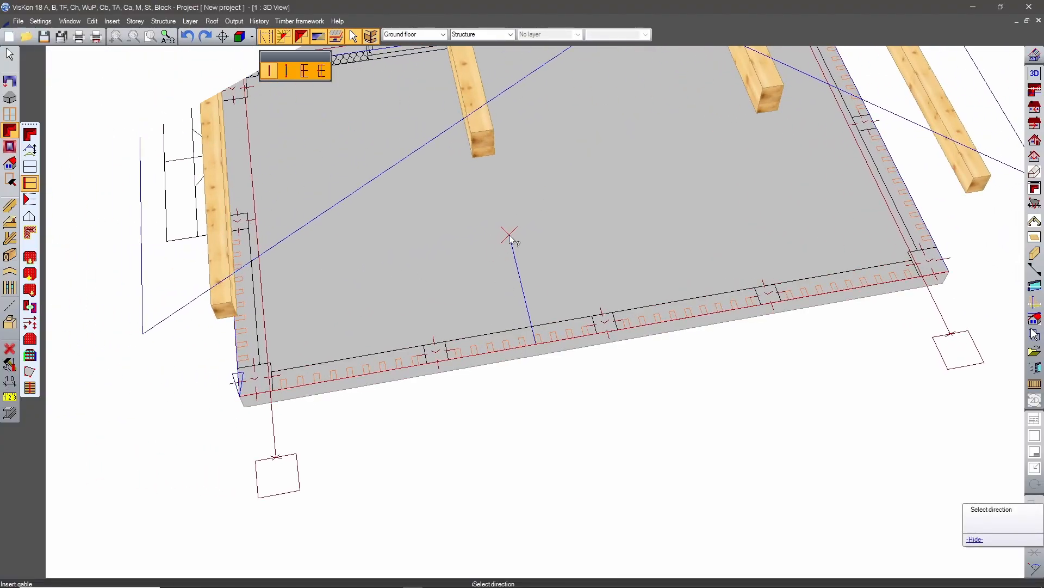
scroll(597, 236, down, 3)
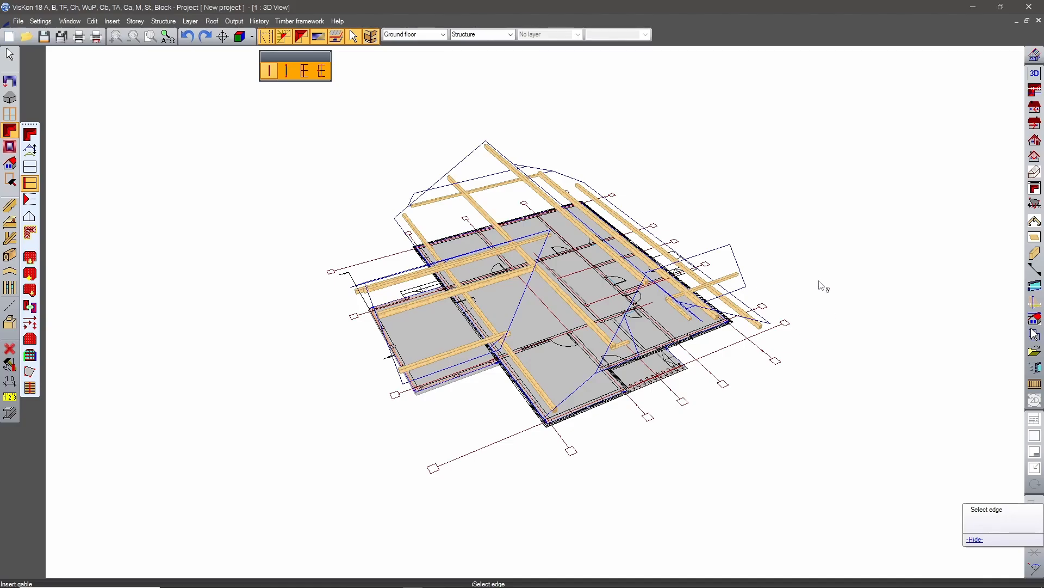
Form a corner joining the reference line of the wall flush with the porch front to the porch's side-edge line at the outer slab corner.
middle_drag(793, 290, 718, 294)
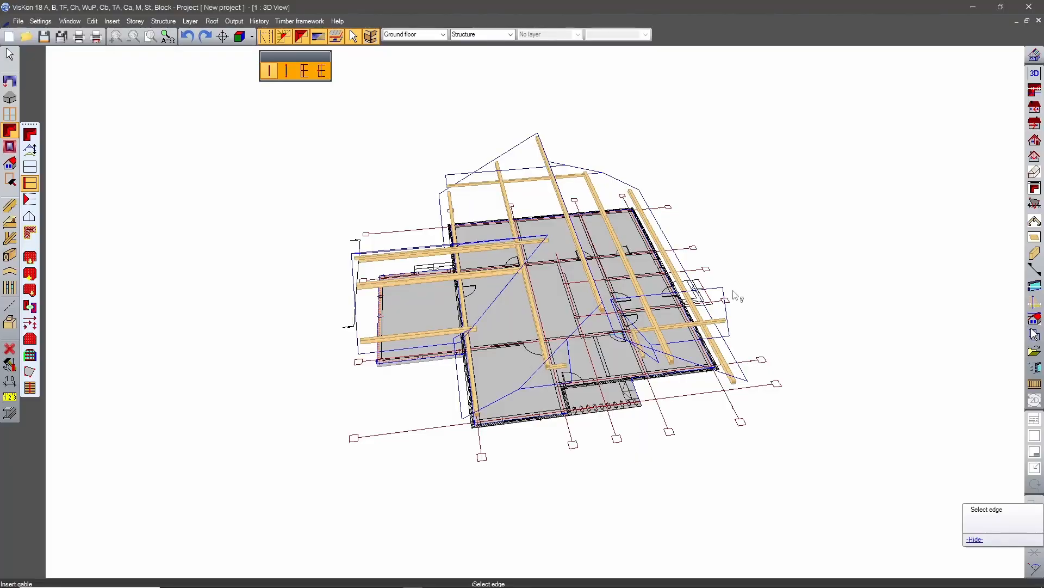
scroll(738, 295, up, 5)
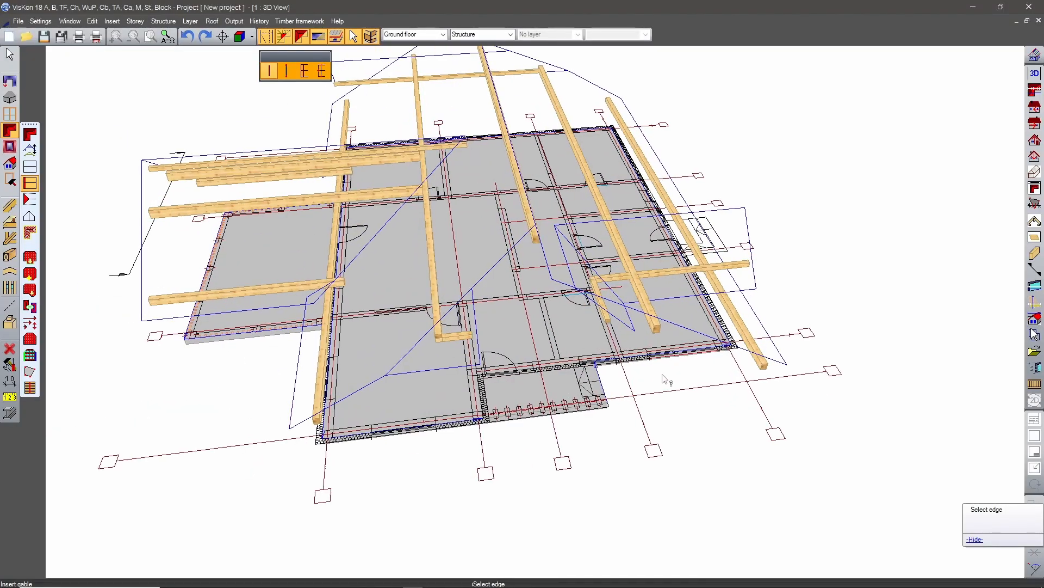
mouse_move(663, 375)
middle_down()
mouse_move(450, 431)
mouse_move(659, 385)
middle_up()
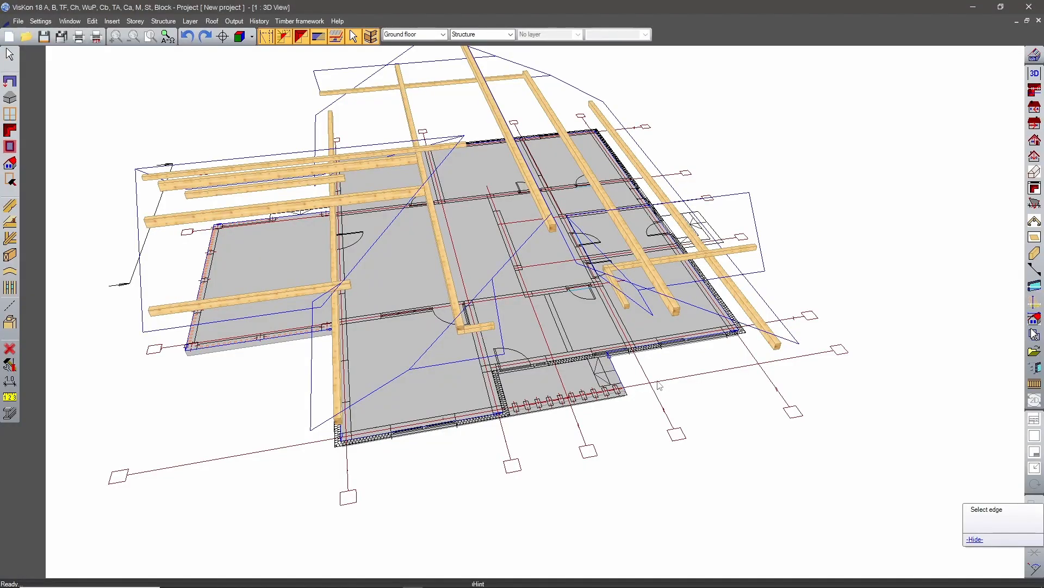
click(10, 130)
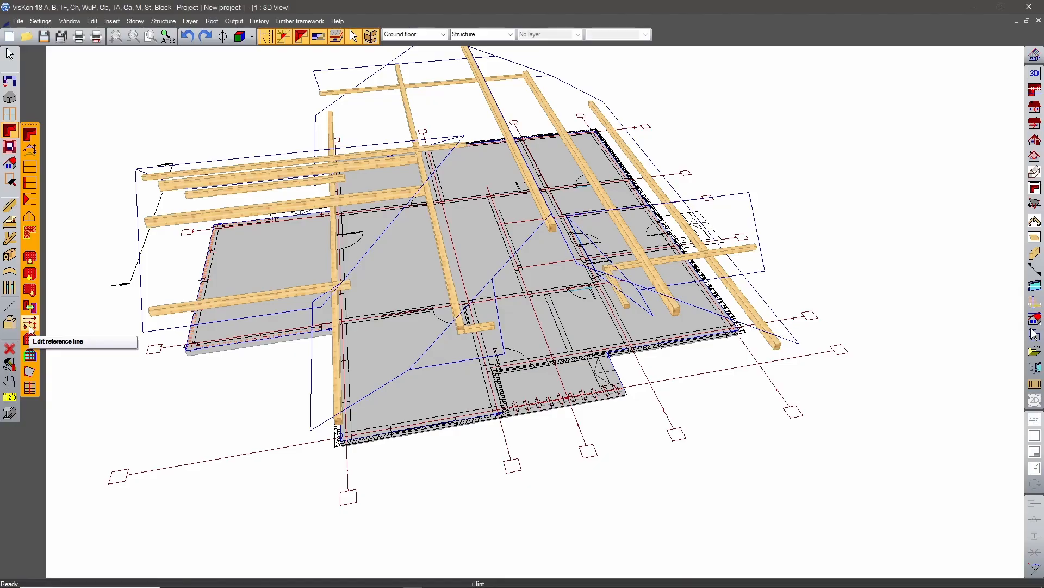
click(30, 327)
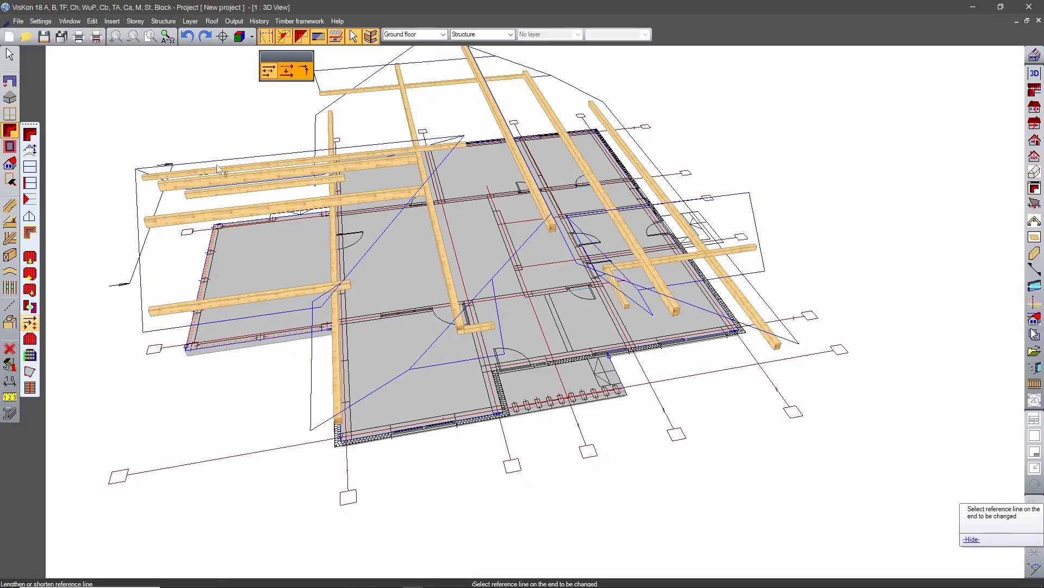
click(305, 72)
scroll(539, 335, up, 4)
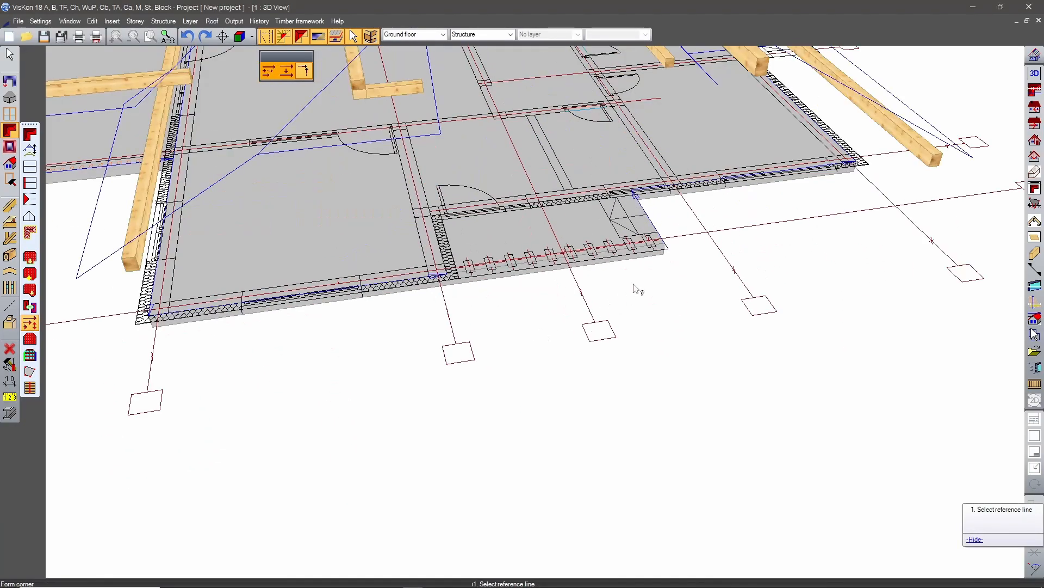
middle_drag(634, 284, 495, 313)
middle_drag(425, 323, 492, 345)
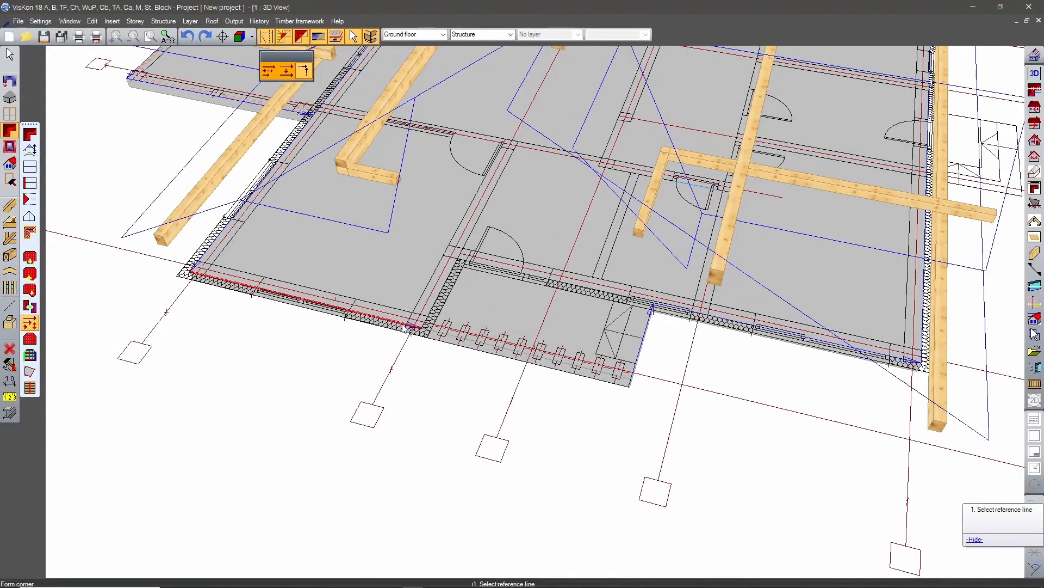
scroll(413, 332, up, 5)
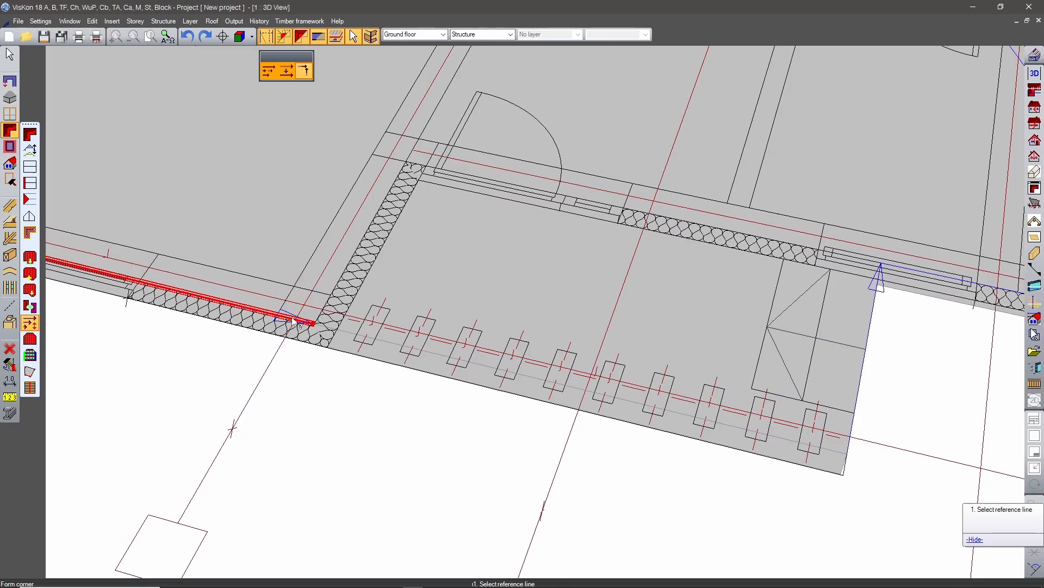
middle_drag(850, 453, 892, 488)
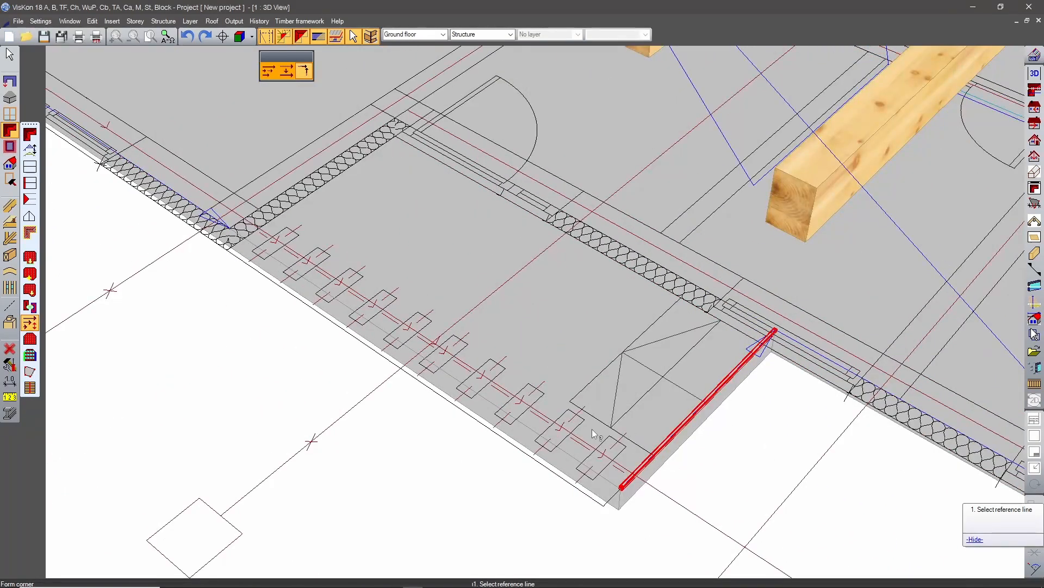
click(655, 453)
Form corners joining the remaining porch-side wall's reference line to the porch's side-edge line and to the exterior wall line opposite the terrace.
scroll(571, 317, down, 5)
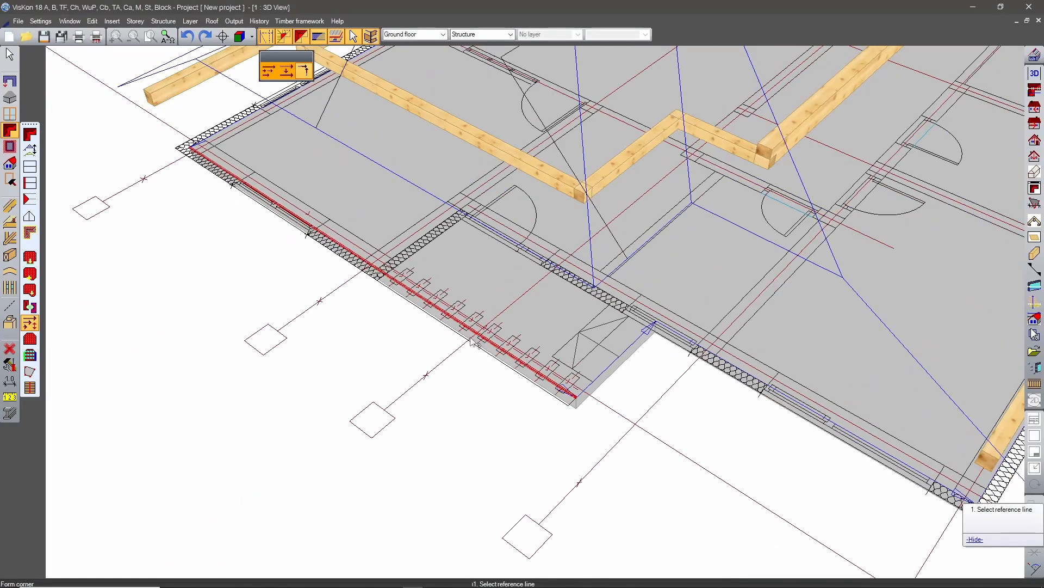
middle_drag(572, 317, 513, 360)
scroll(548, 380, up, 5)
click(493, 342)
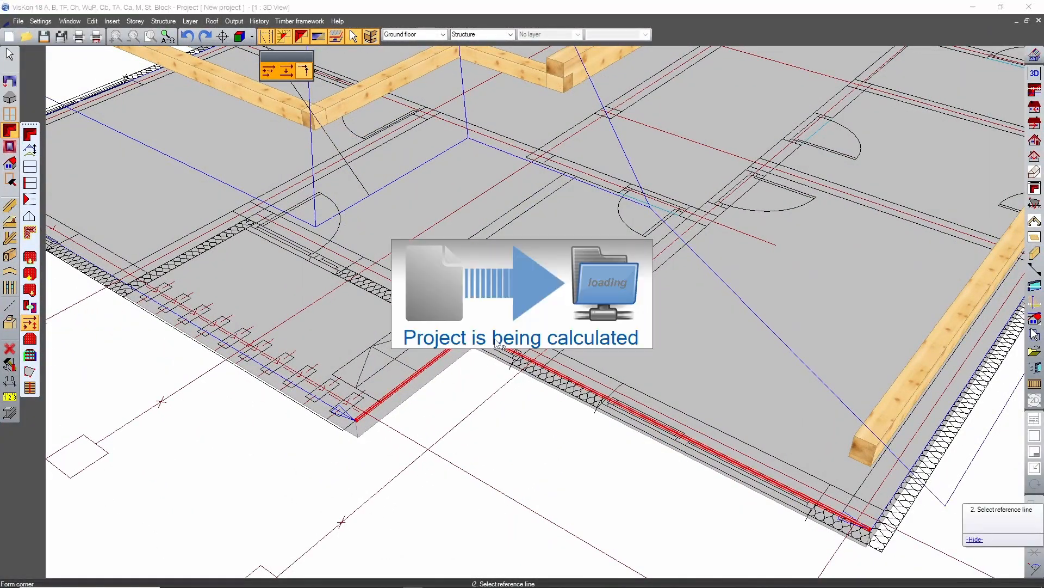
middle_drag(564, 324, 537, 380)
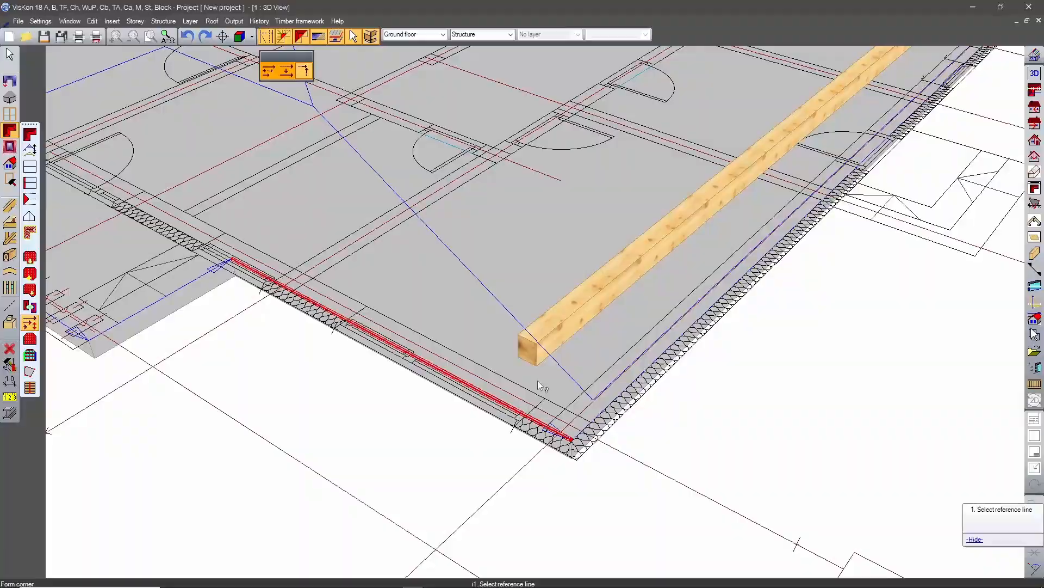
click(556, 434)
click(585, 428)
Form a corner between the reference lines of the exterior wall opposite the terrace and the exterior wall opposite the porch.
scroll(793, 321, down, 3)
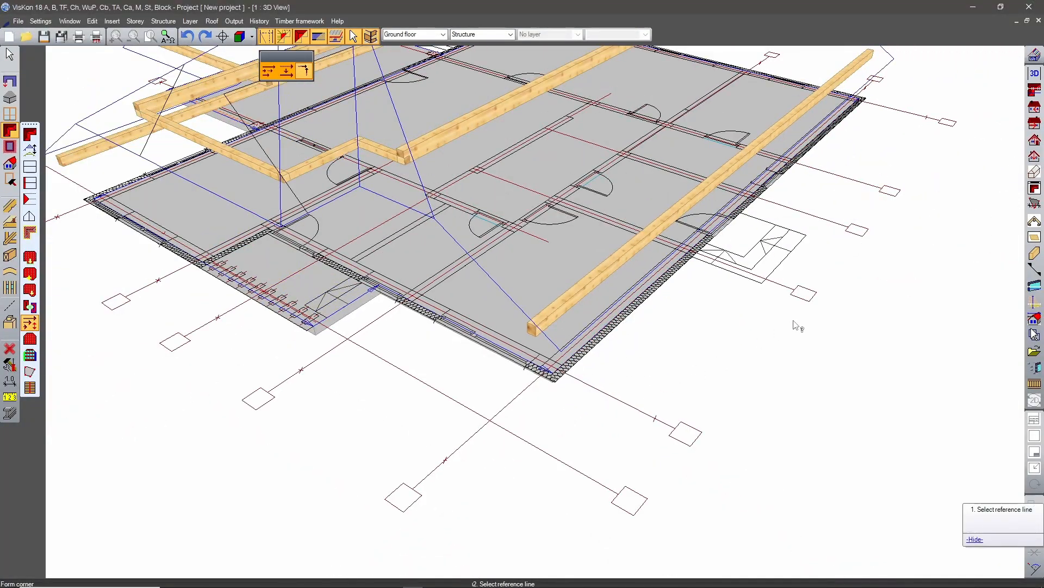
middle_drag(794, 321, 441, 376)
scroll(428, 414, up, 3)
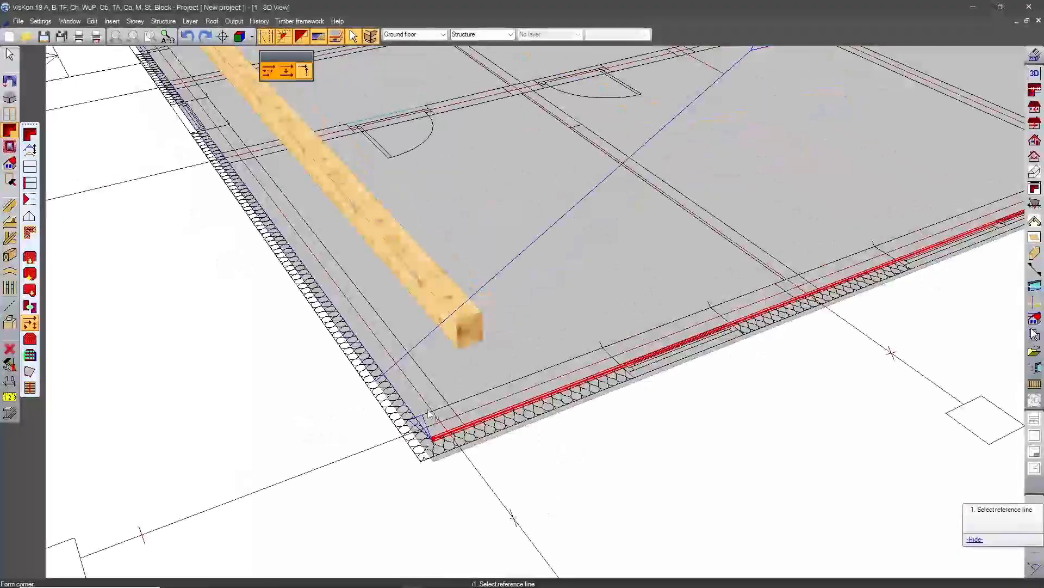
click(419, 417)
click(459, 430)
Form a corner between the reference lines of the exterior wall opposite the porch and the terrace-side house wall.
scroll(766, 358, down, 3)
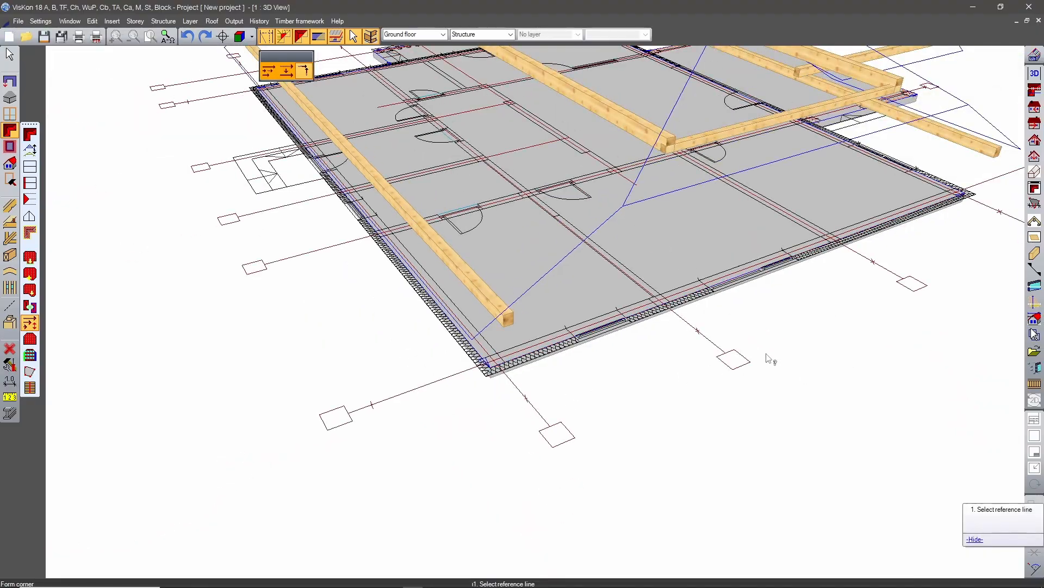
middle_drag(769, 360, 443, 362)
scroll(467, 411, up, 3)
click(474, 427)
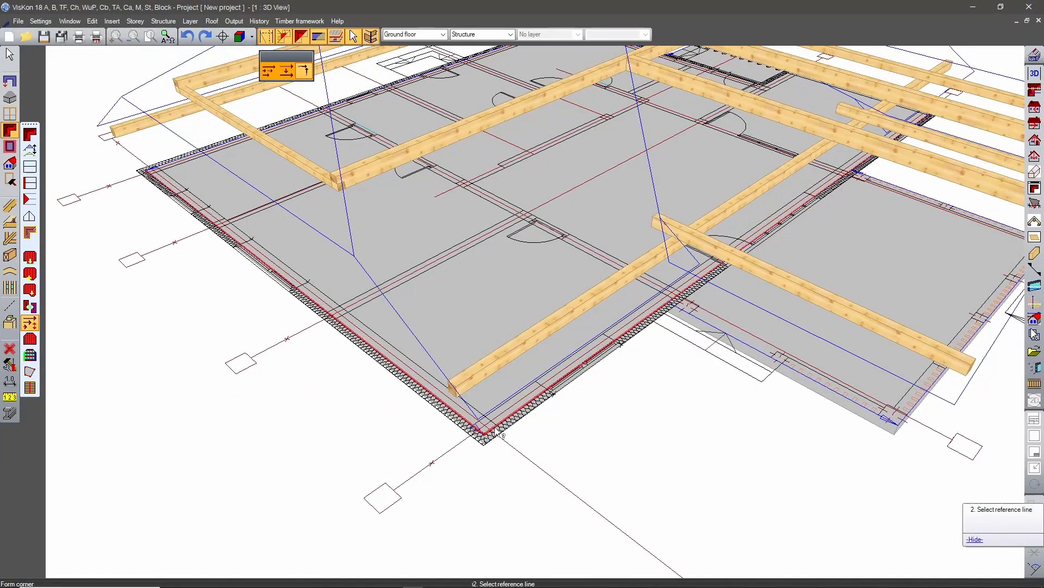
click(498, 427)
Form both outer corners of the terrace by joining its outer-edge reference line to the two side-edge lines.
middle_drag(858, 332, 638, 357)
click(430, 409)
click(487, 429)
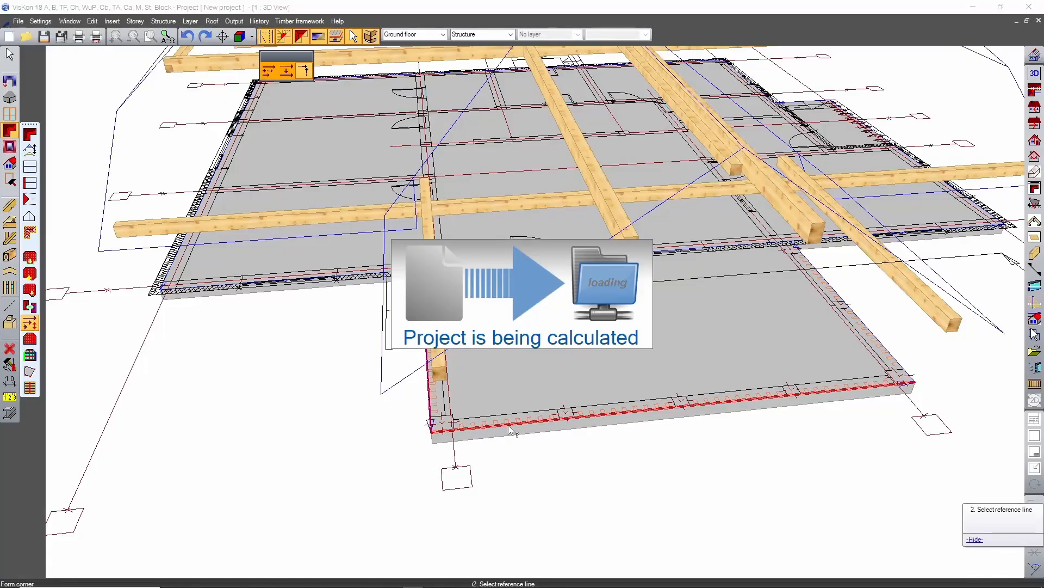
middle_drag(508, 425, 351, 425)
click(351, 426)
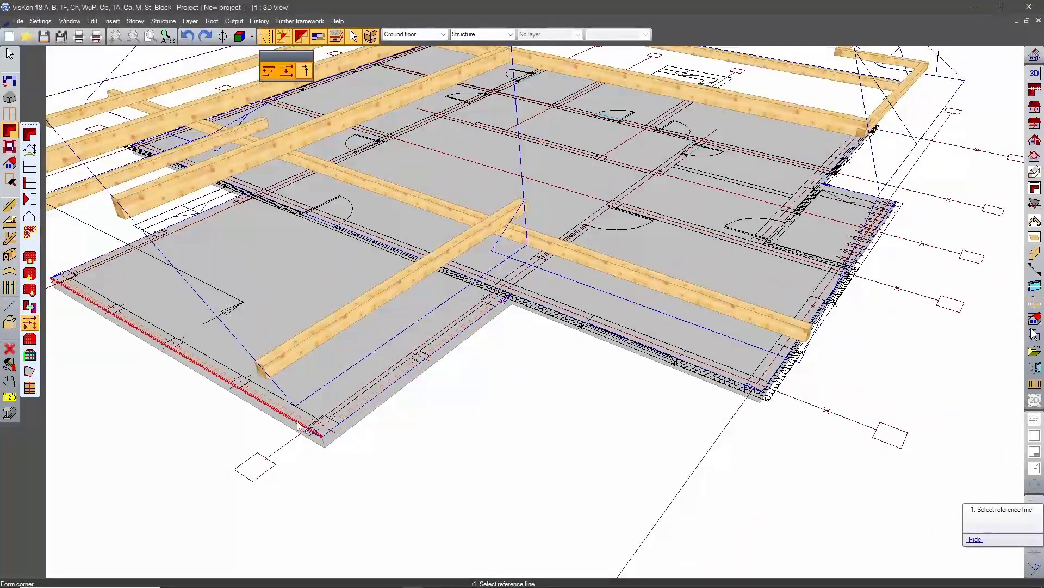
click(515, 295)
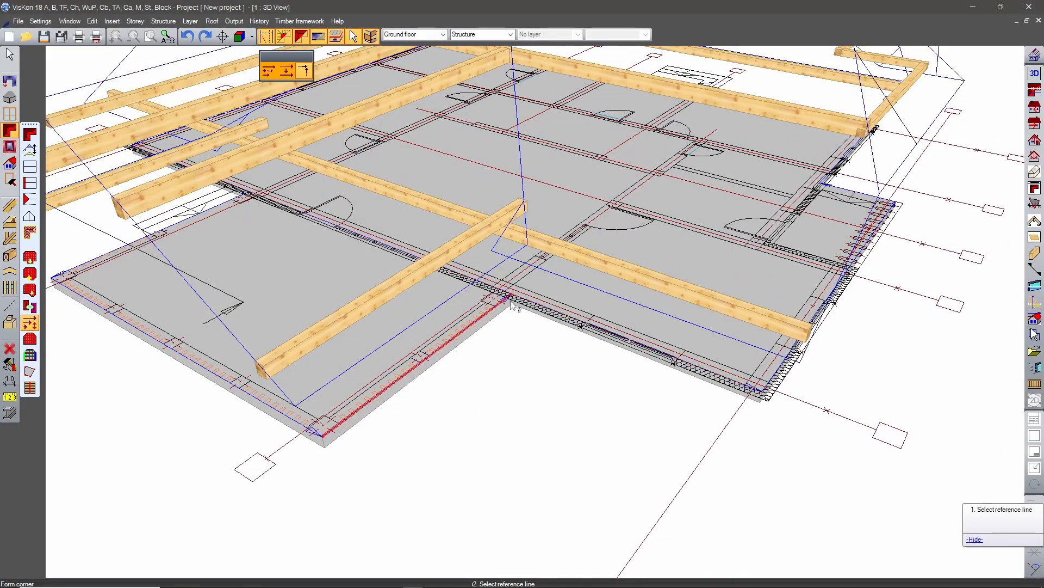
Examine where the terrace's side-edge reference lines meet the reference line of the house's exterior wall.
middle_drag(515, 295, 620, 329)
scroll(703, 357, up, 5)
middle_drag(985, 446, 595, 338)
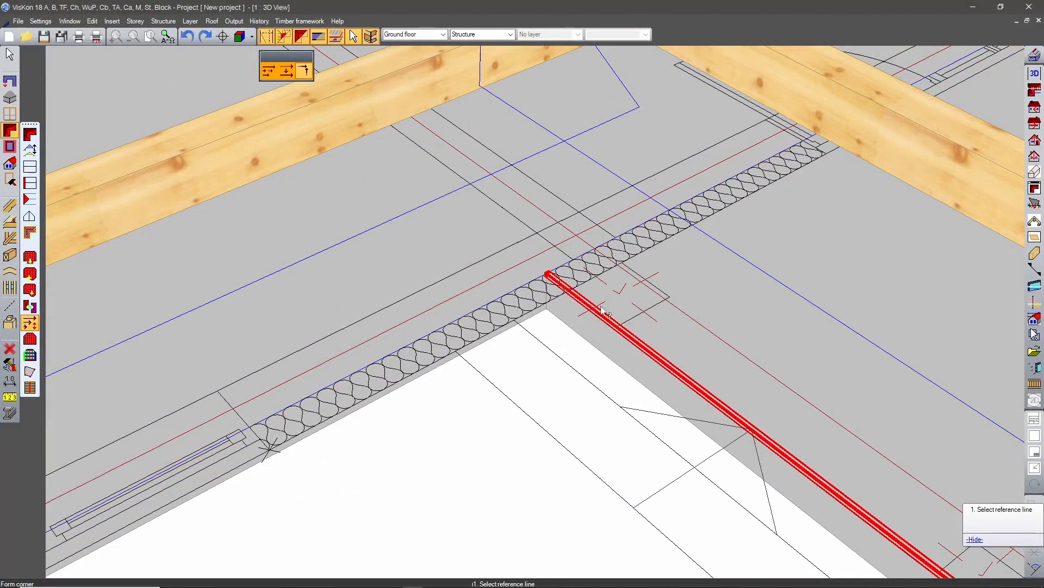
scroll(582, 332, down, 5)
middle_drag(652, 267, 587, 392)
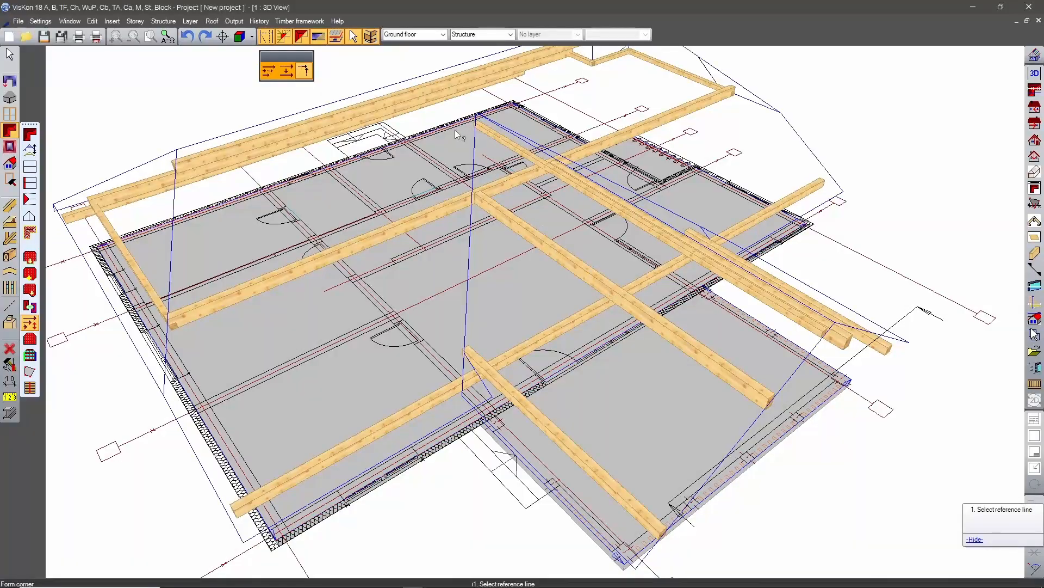
middle_drag(599, 289, 376, 340)
scroll(373, 341, up, 5)
scroll(378, 340, up, 2)
scroll(451, 359, up, 3)
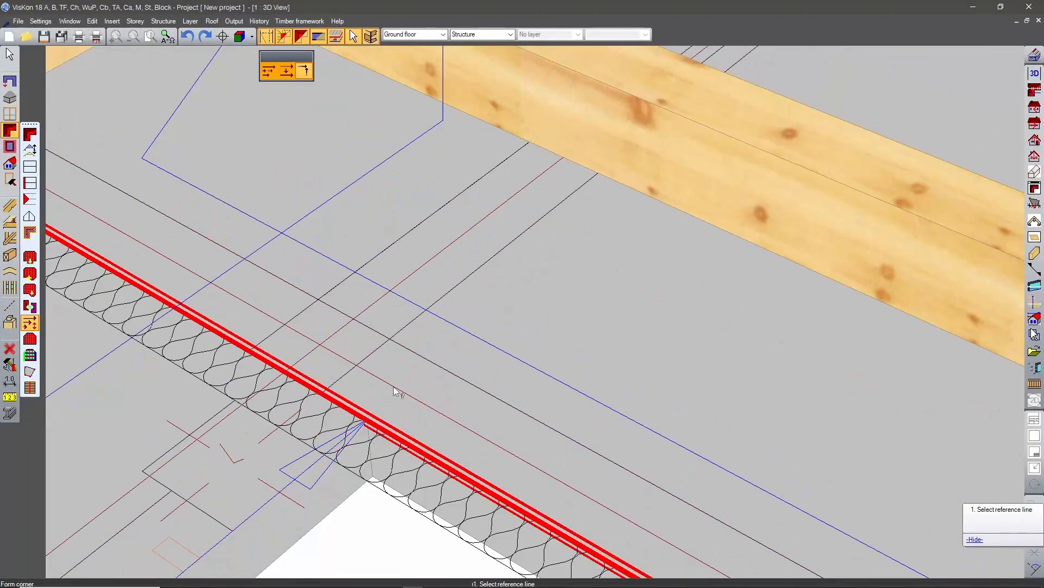
middle_drag(397, 392, 450, 366)
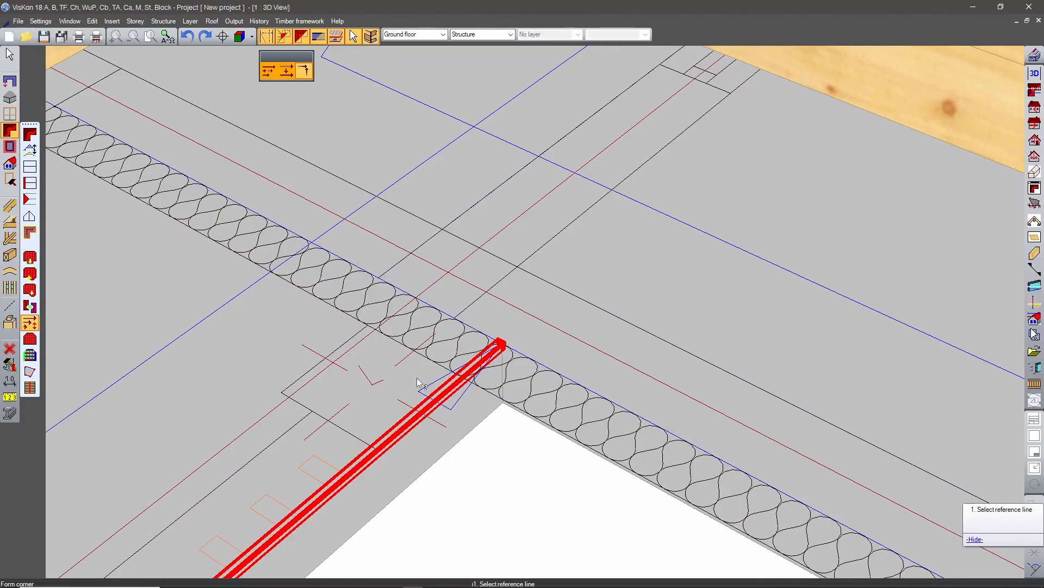
middle_drag(455, 372, 527, 354)
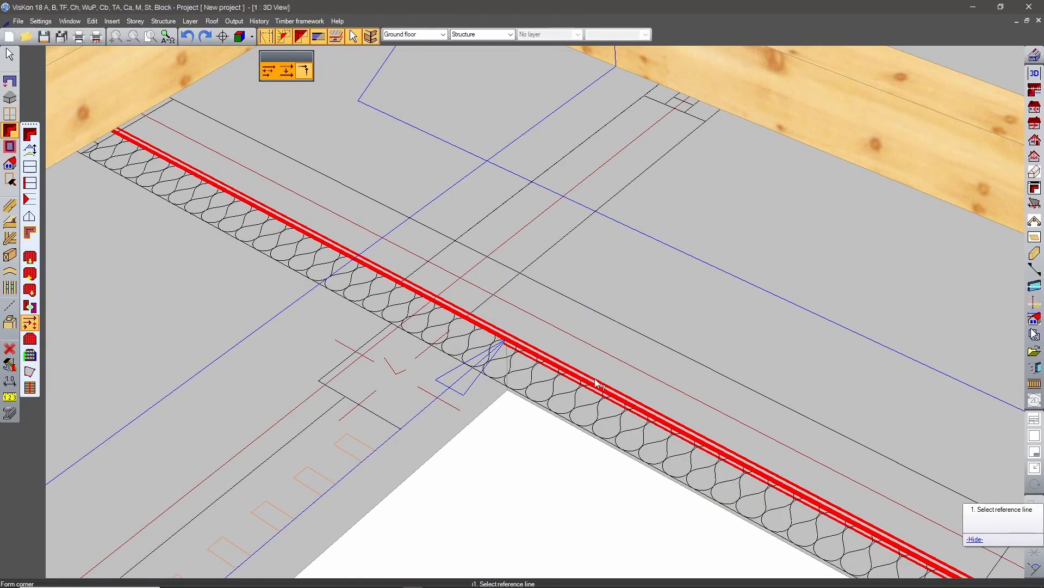
scroll(445, 296, down, 5)
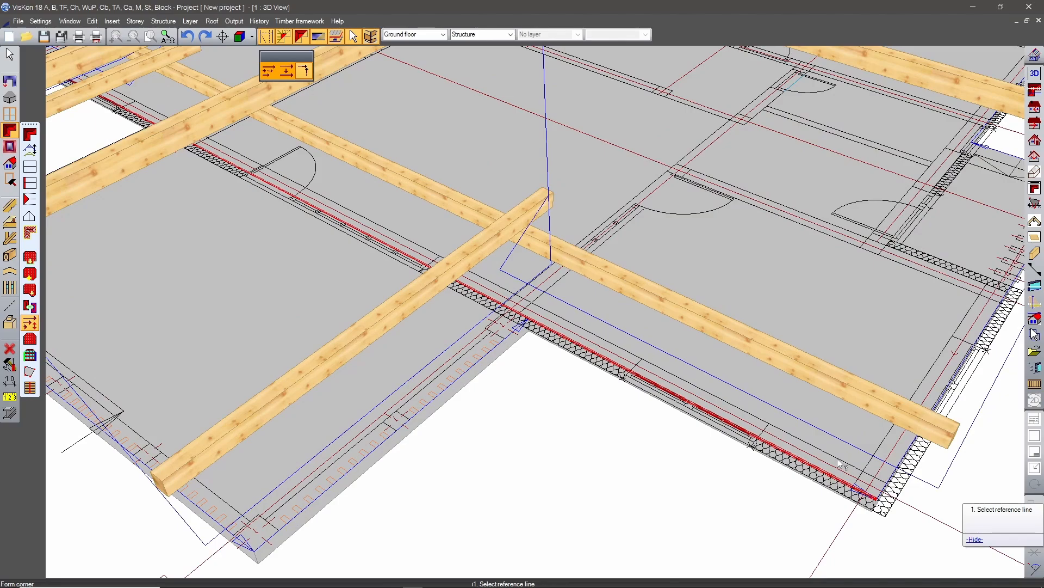
scroll(532, 430, down, 8)
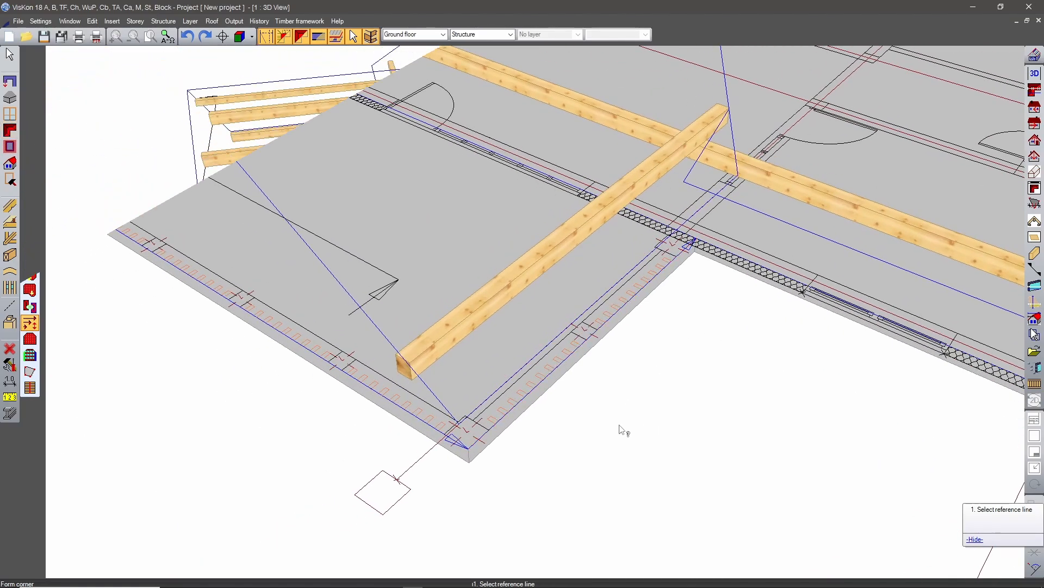
key(ctrl+z)
key(ctrl+z)
key(ctrl+z)
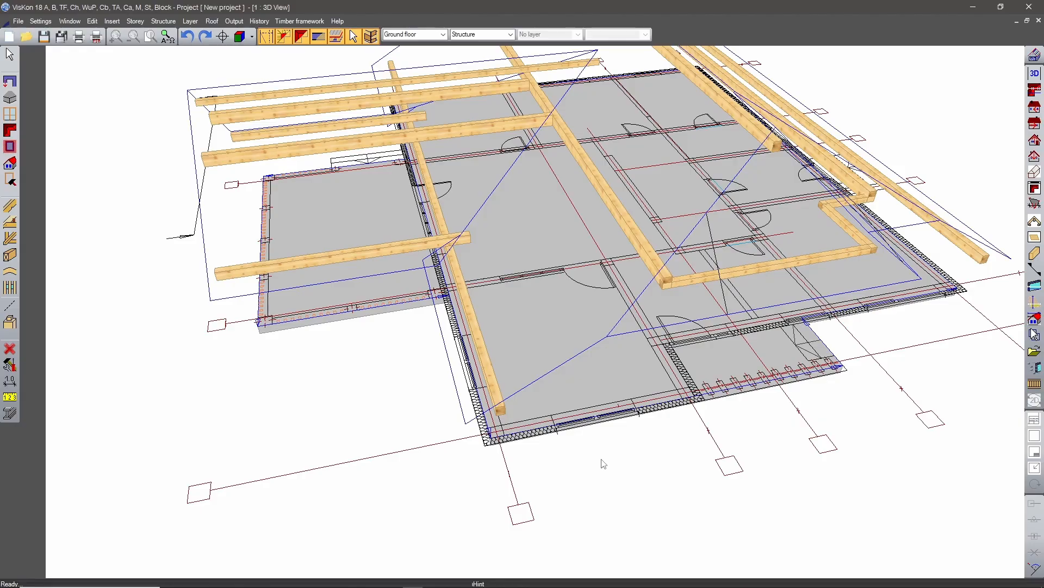
right_click(603, 462)
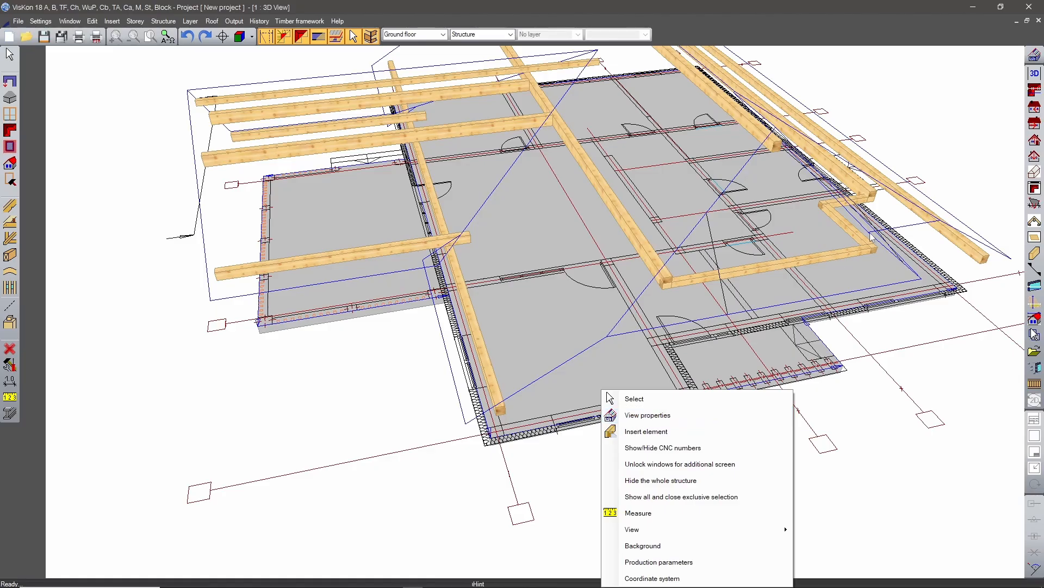
click(980, 88)
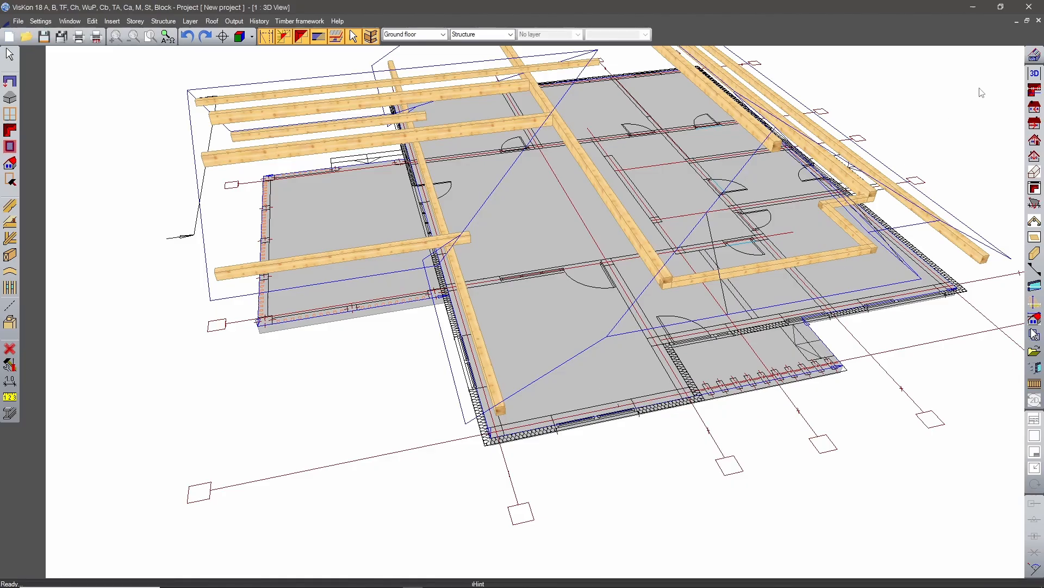
Hide the layers 01 Walls _ structural, 01 Walls _ structural_Pen_No__5 and 01 Walls _ structural_Pen_No__43 in the 3D view.
click(1036, 56)
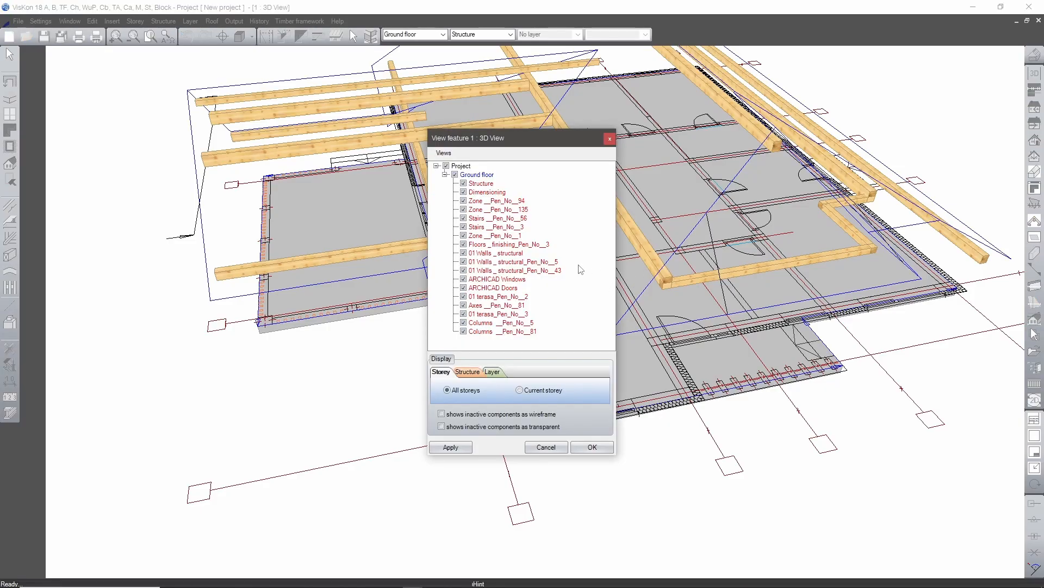
drag(526, 154, 391, 188)
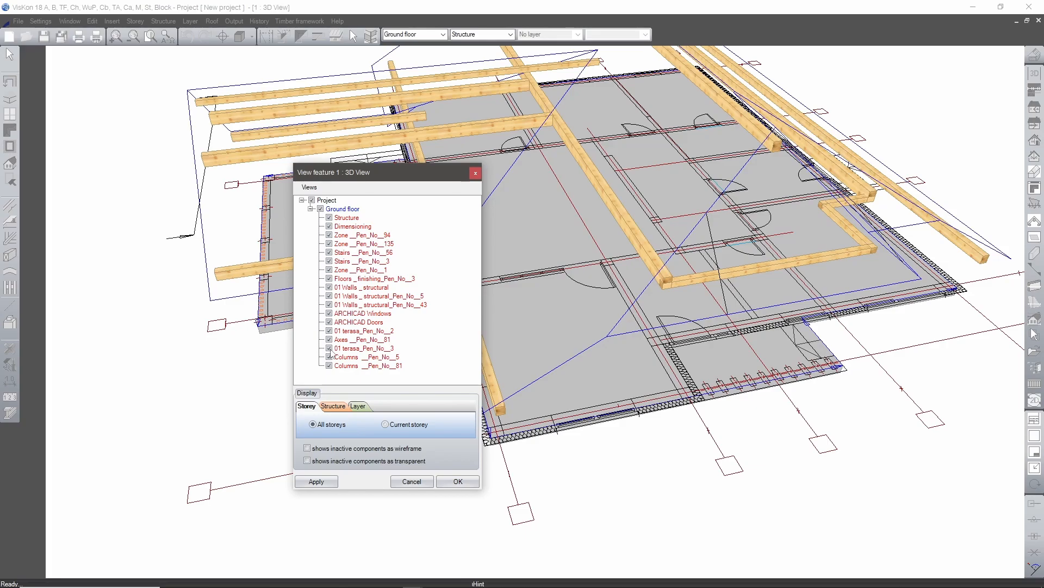
click(329, 295)
click(329, 287)
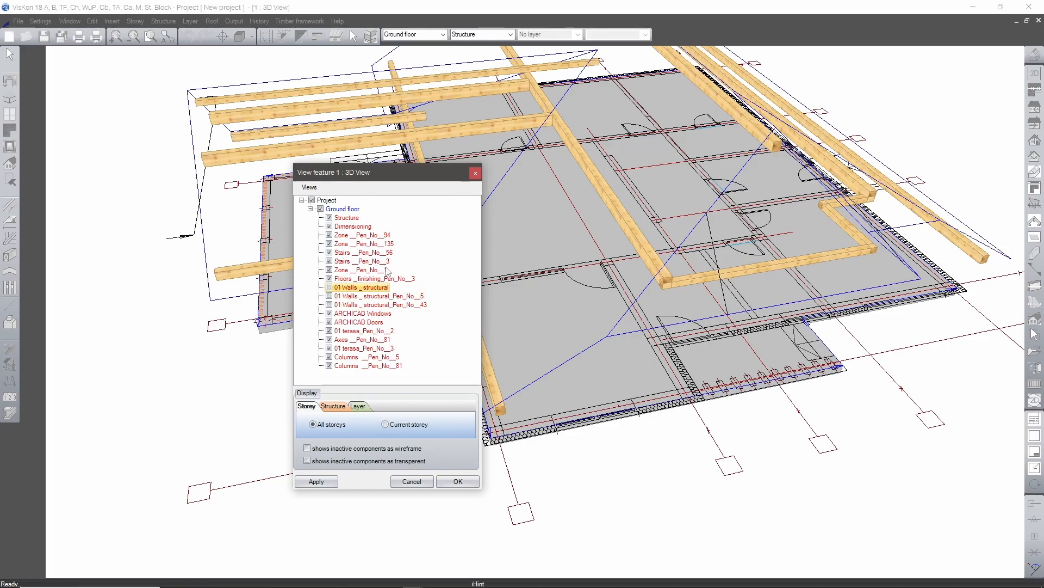
click(322, 485)
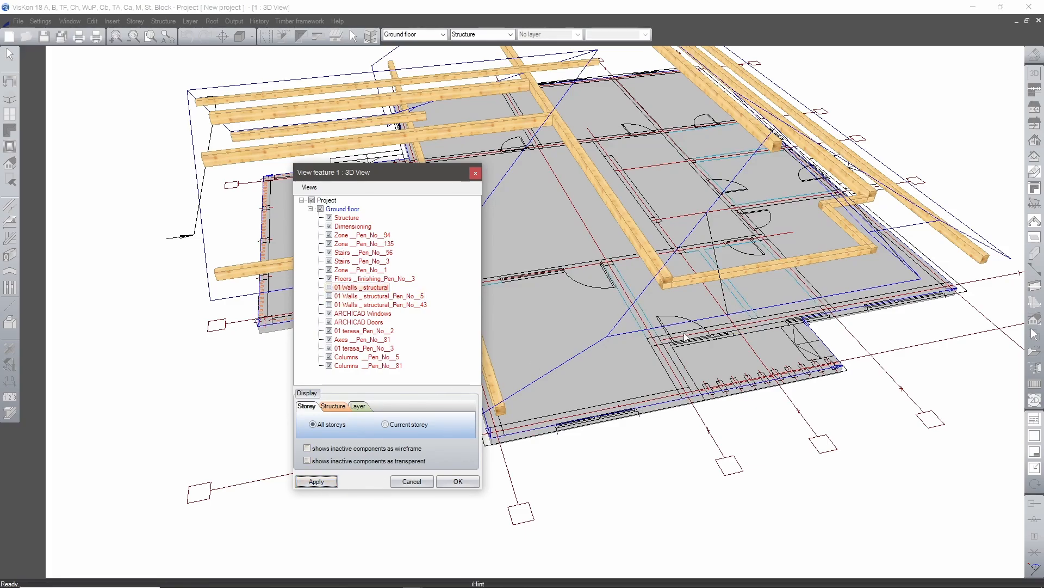
drag(419, 182, 271, 263)
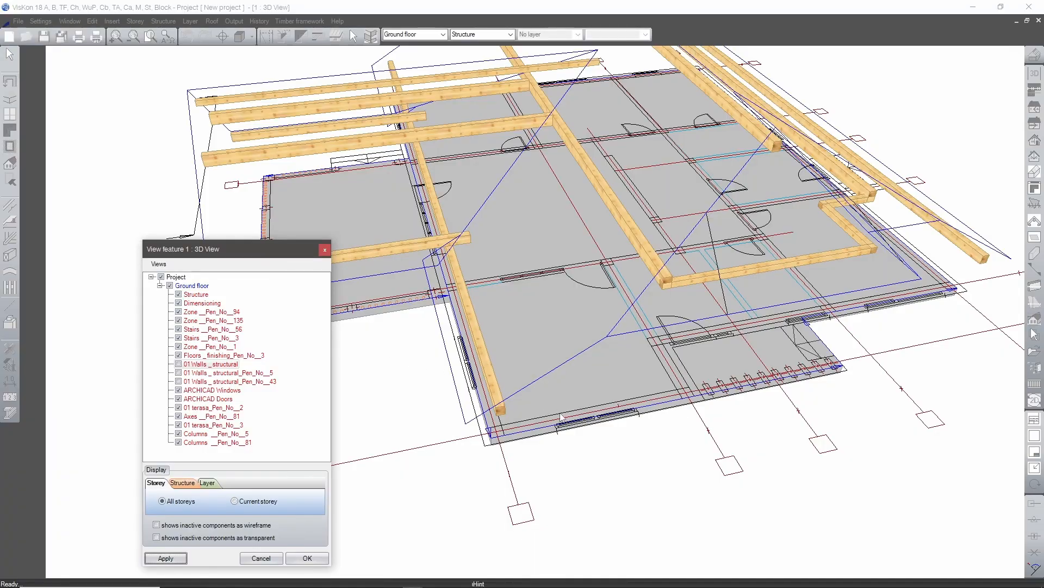
scroll(560, 416, up, 5)
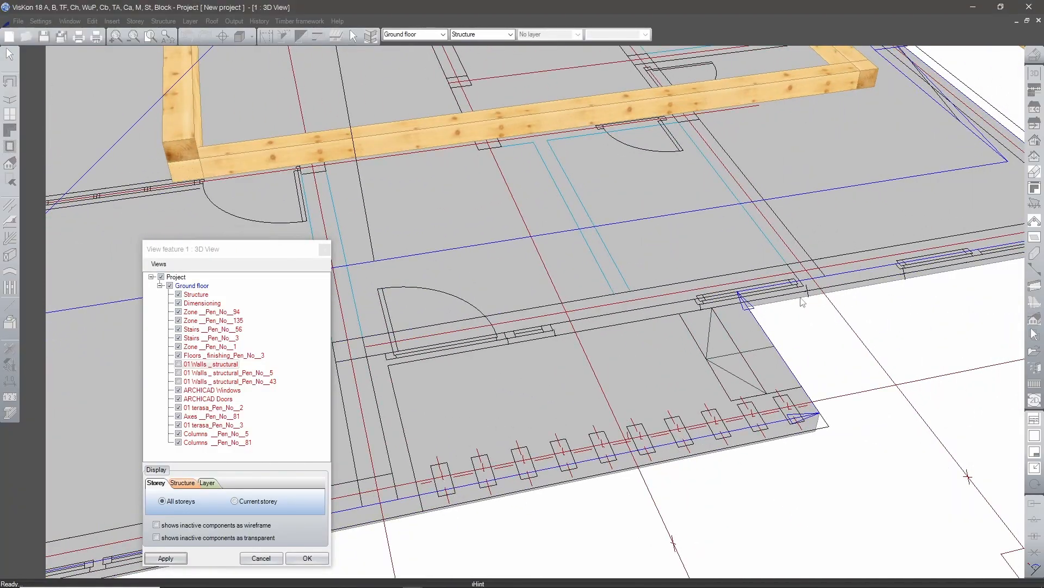
Set the purlin plate support height of the main gable roof profile to 0 and transfer it to the opposite side.
scroll(625, 438, down, 5)
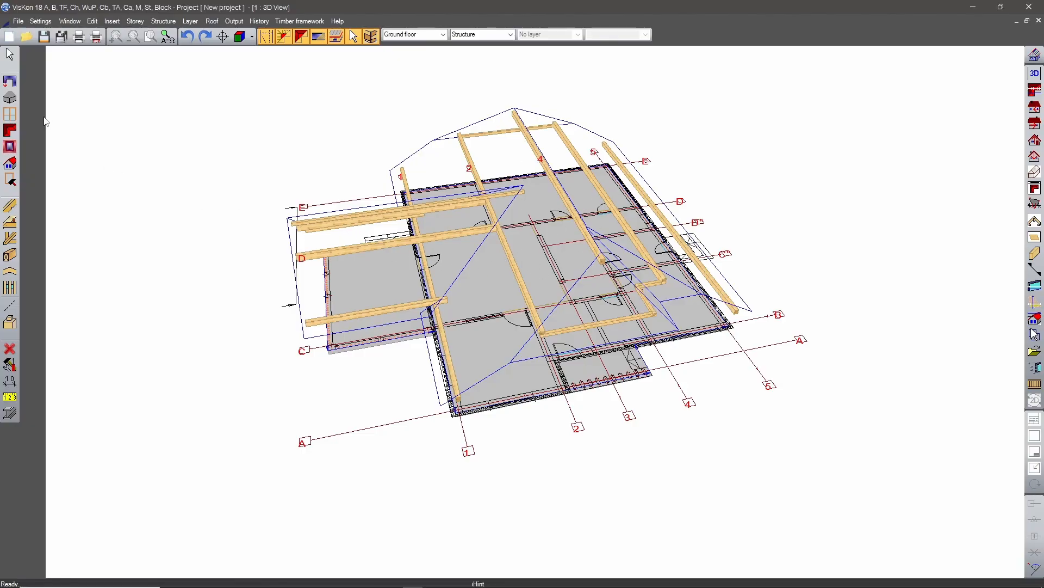
click(10, 129)
click(30, 149)
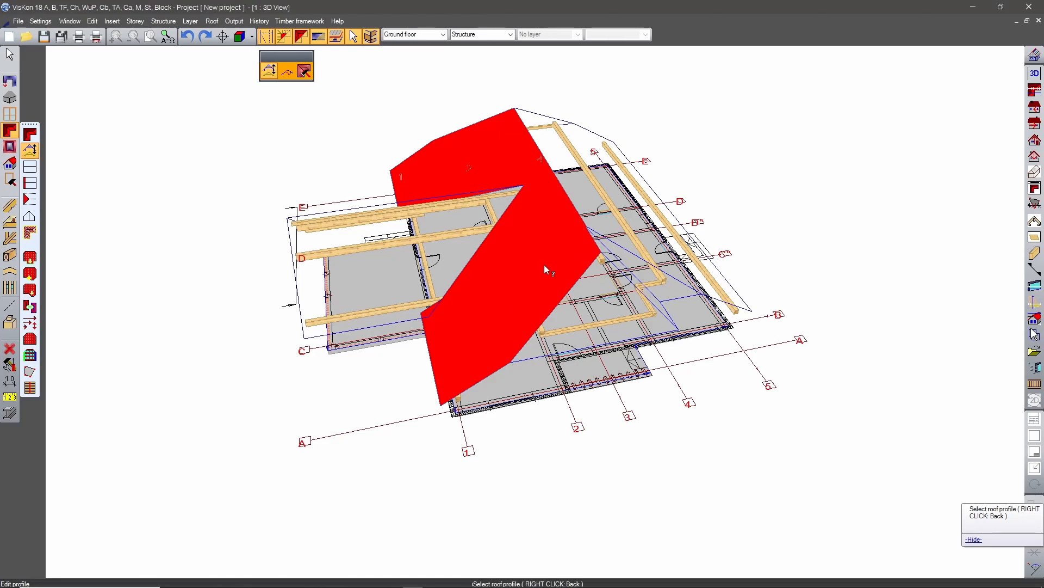
click(544, 264)
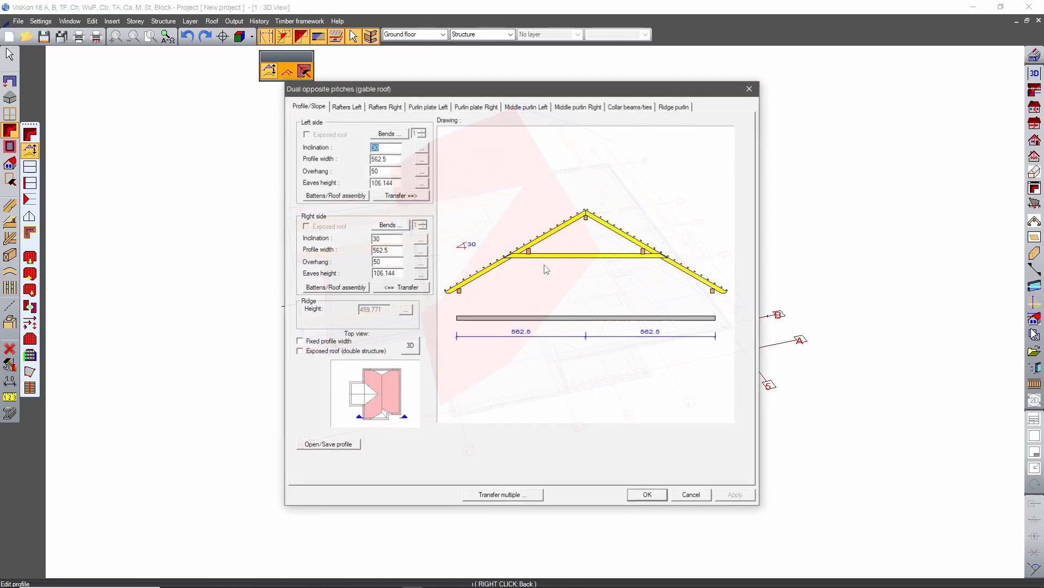
click(419, 108)
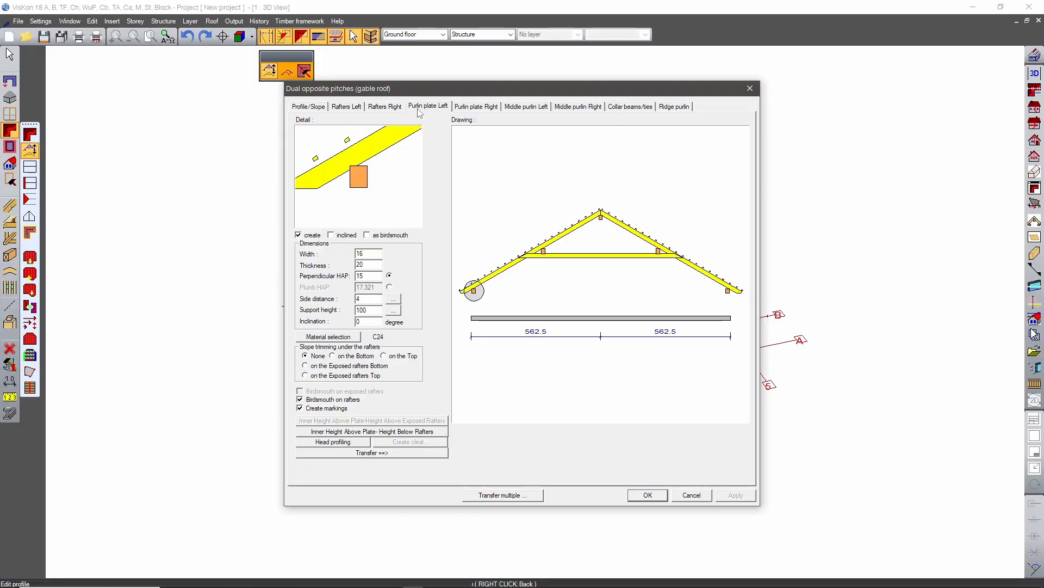
double_click(376, 310)
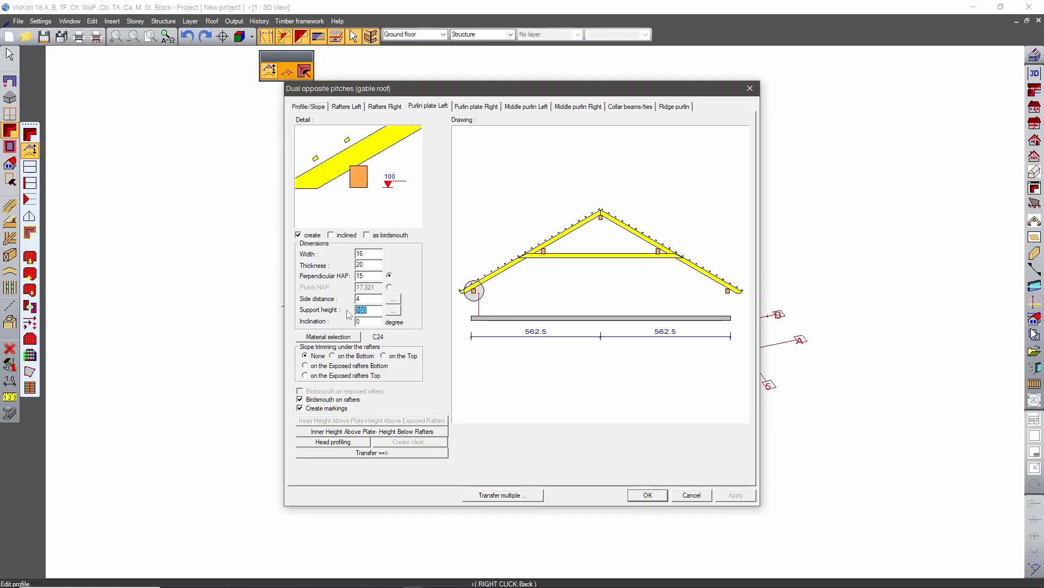
text(0)
key(Return)
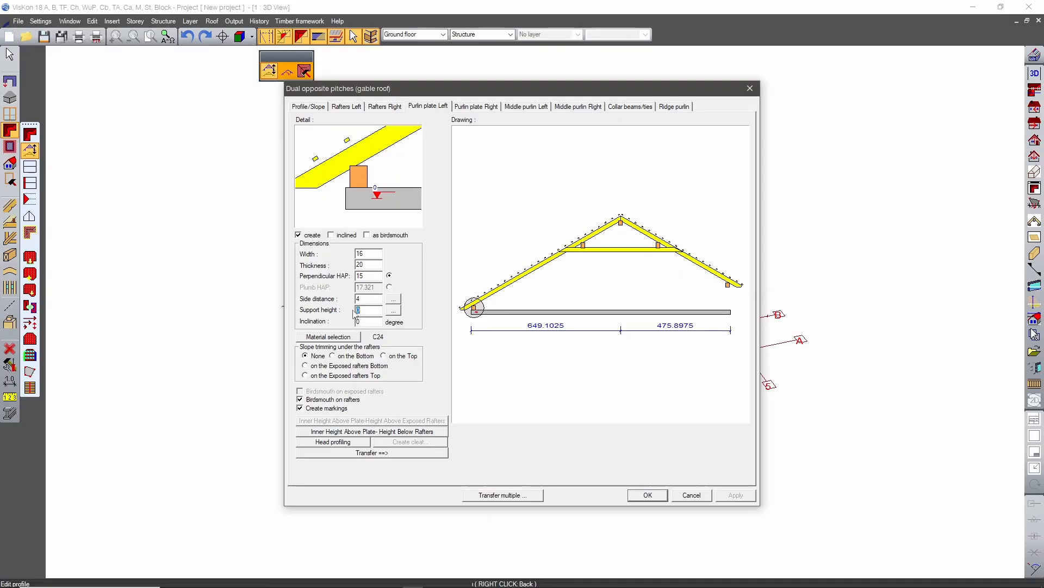
click(385, 455)
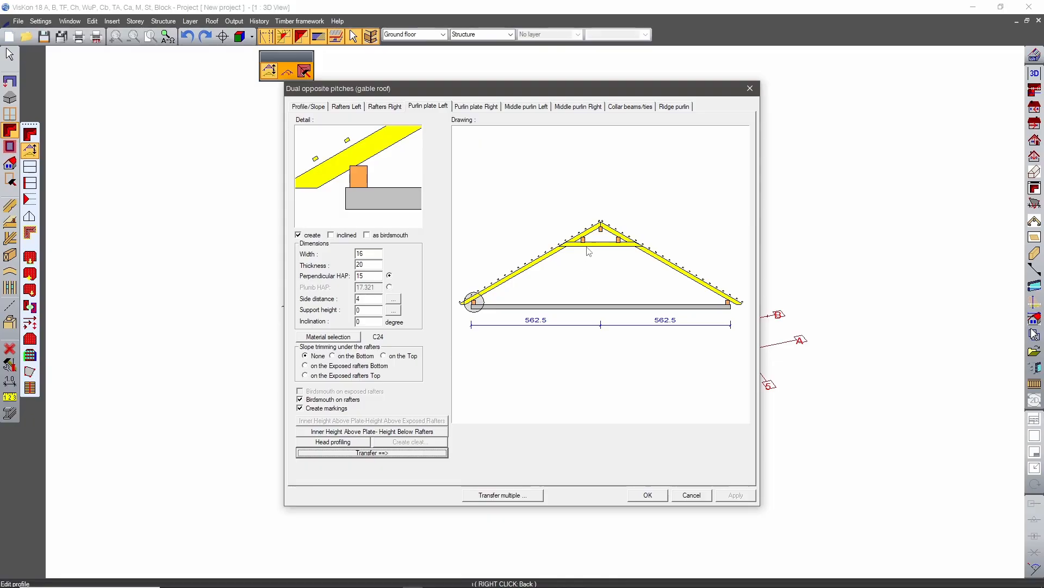
Remove the middle purlins on both sides and the collar beams from the main gable roof profile.
click(524, 106)
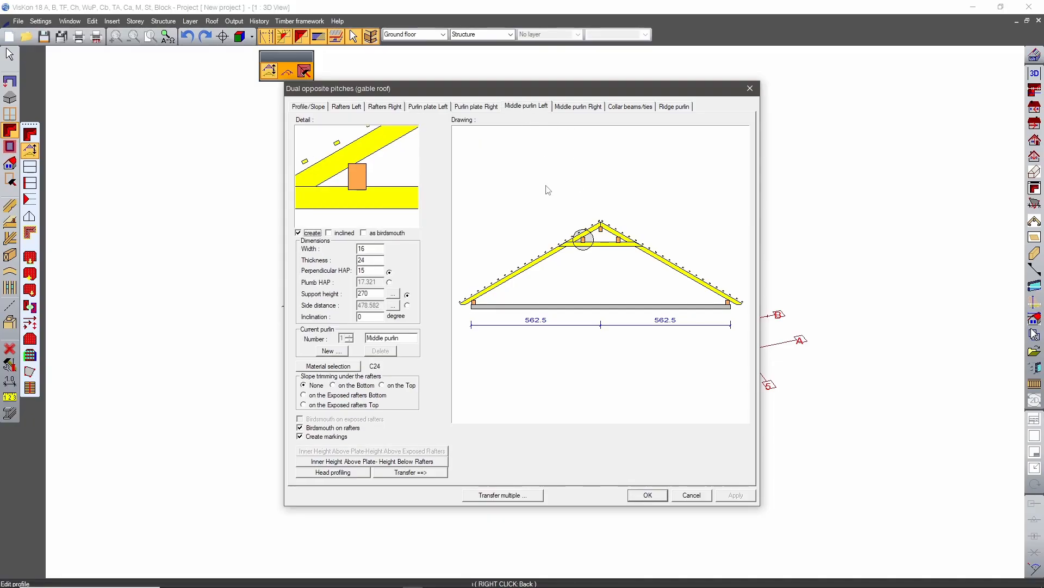
click(298, 232)
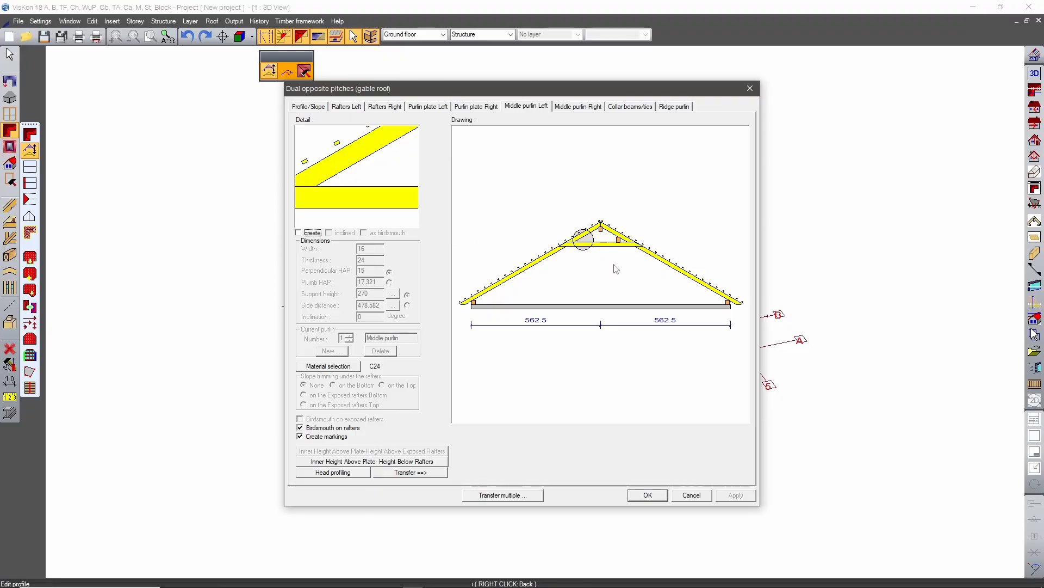
click(412, 473)
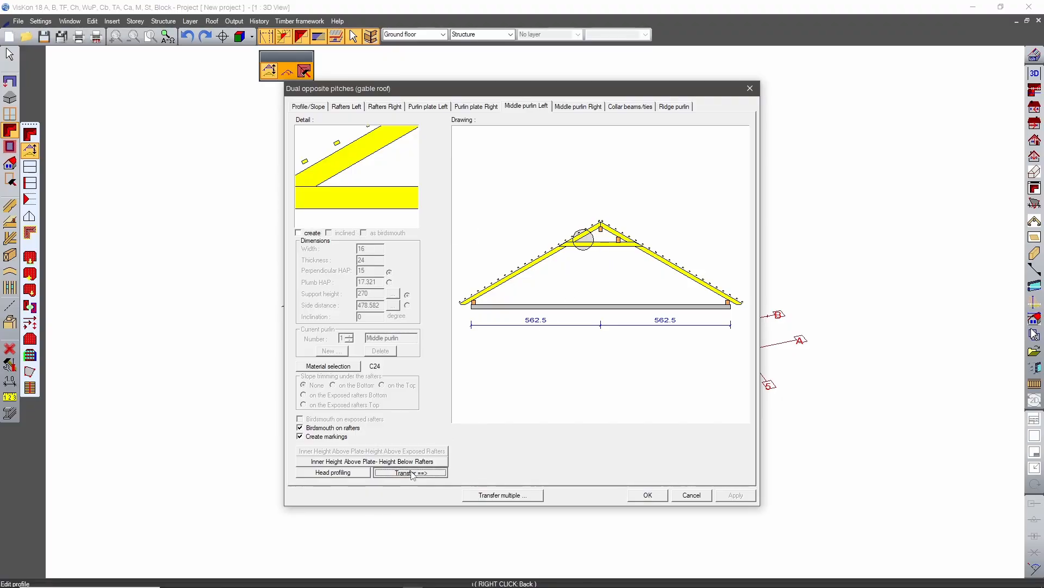
click(630, 106)
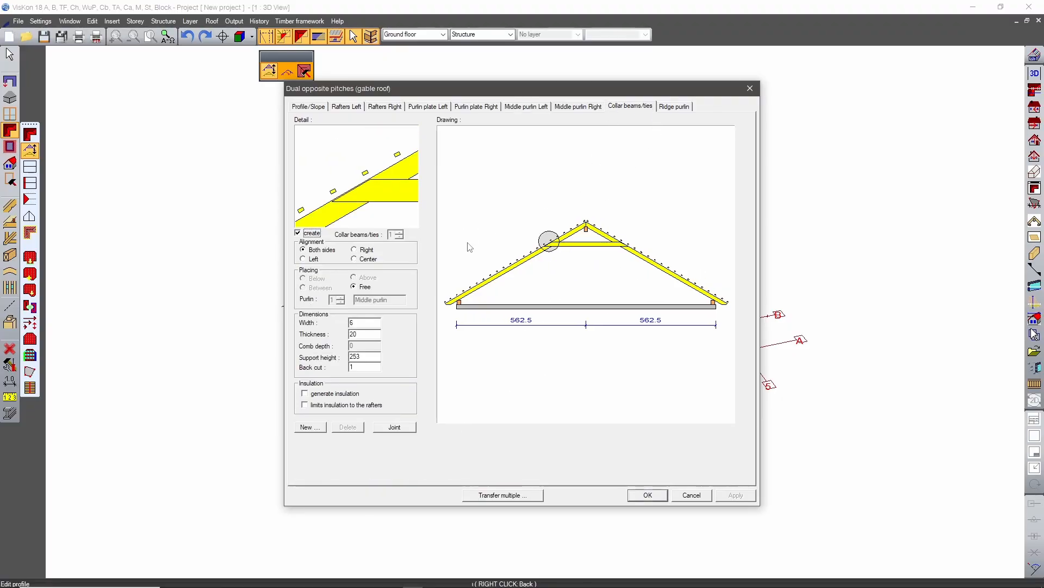
click(298, 233)
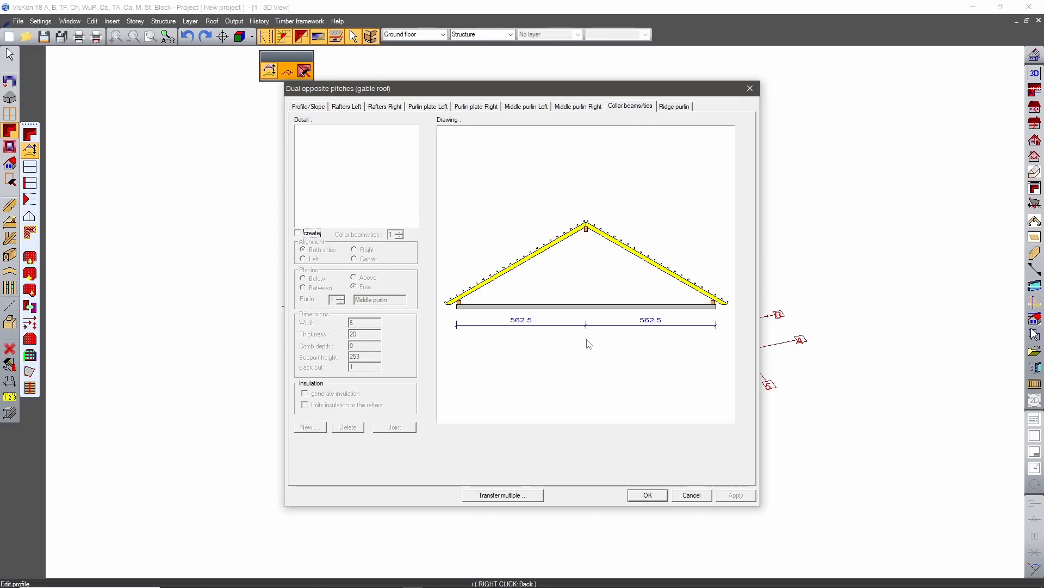
Transfer the main gable profile's settings to all the other roof surfaces and apply the edited profile.
click(514, 497)
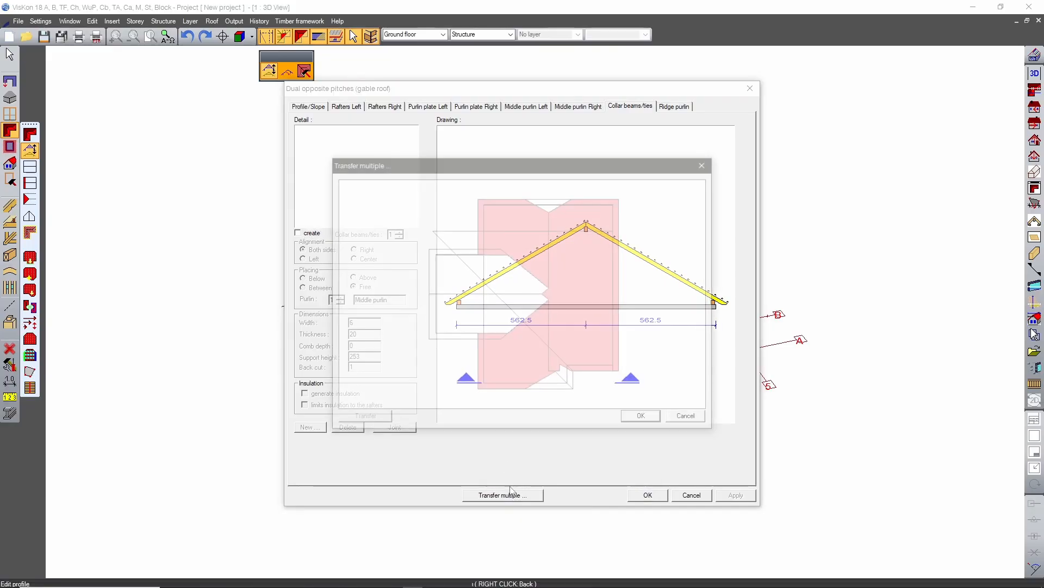
click(451, 301)
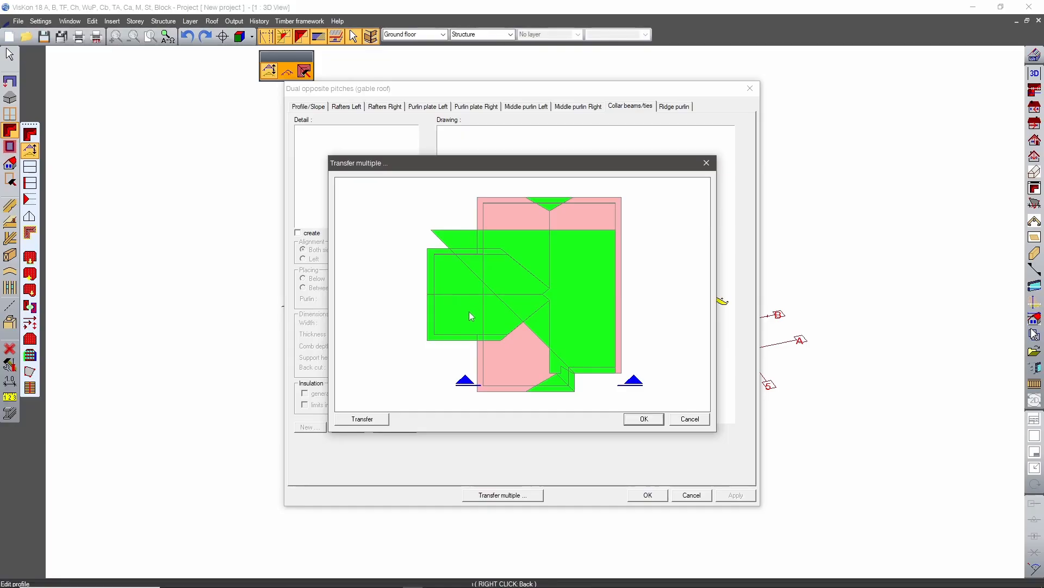
click(363, 419)
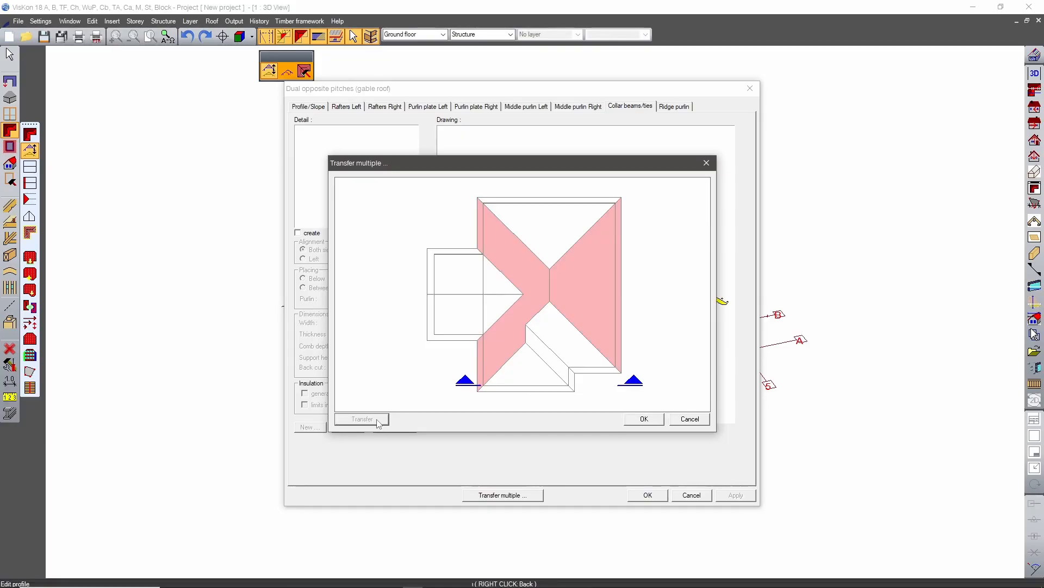
click(643, 420)
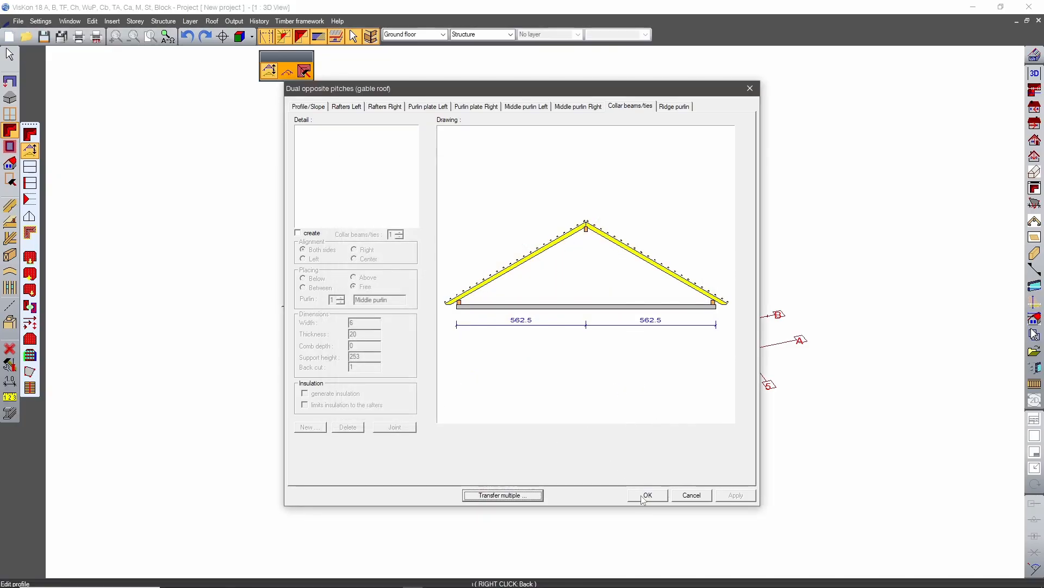
click(643, 495)
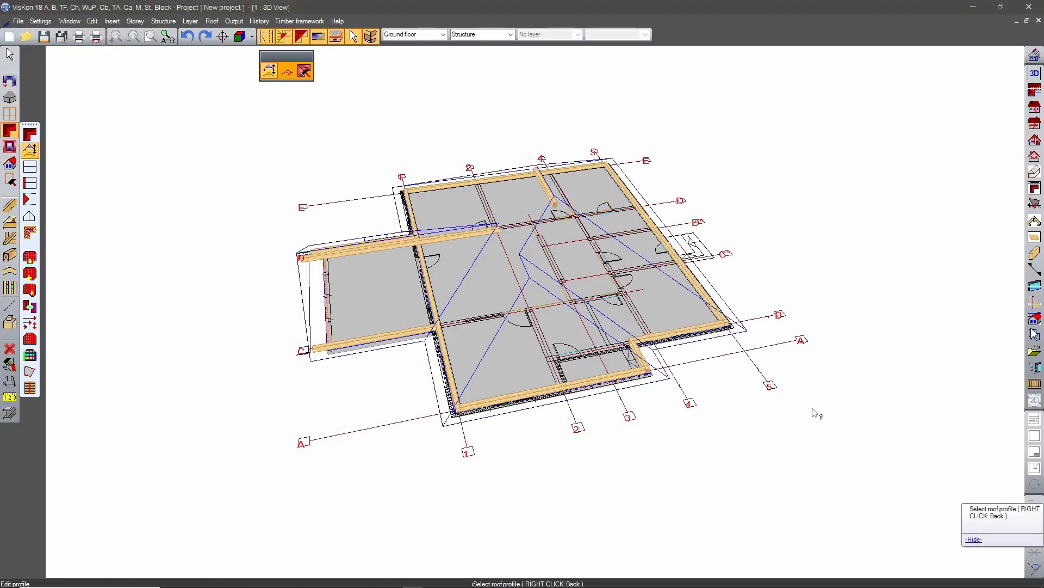
Create hip and valley rafters 12 cm wide and 24 cm high in C24 along the roof's hip and valley lines.
middle_drag(693, 386, 533, 288)
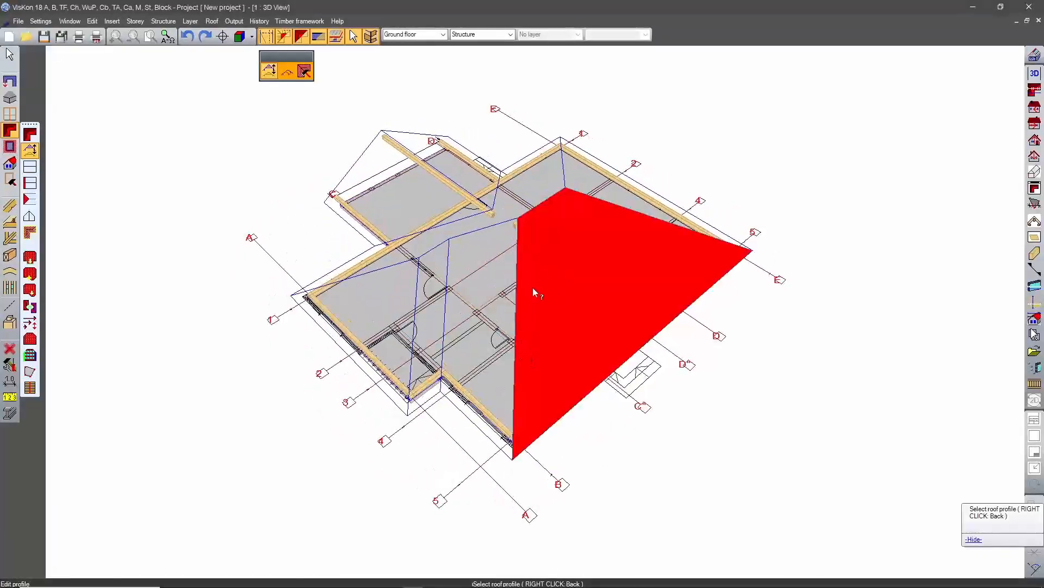
middle_drag(537, 214, 464, 194)
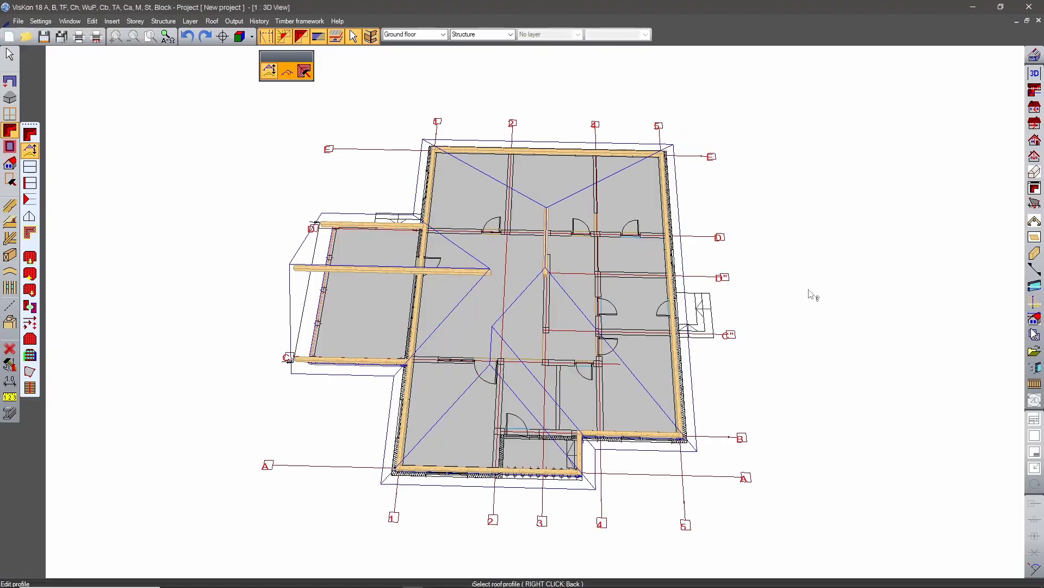
click(8, 243)
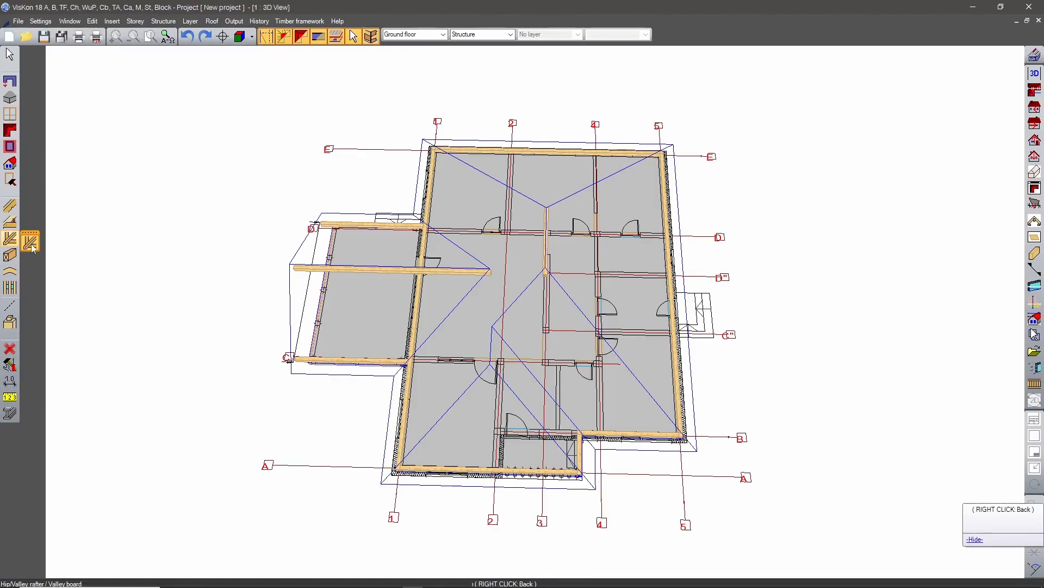
click(31, 241)
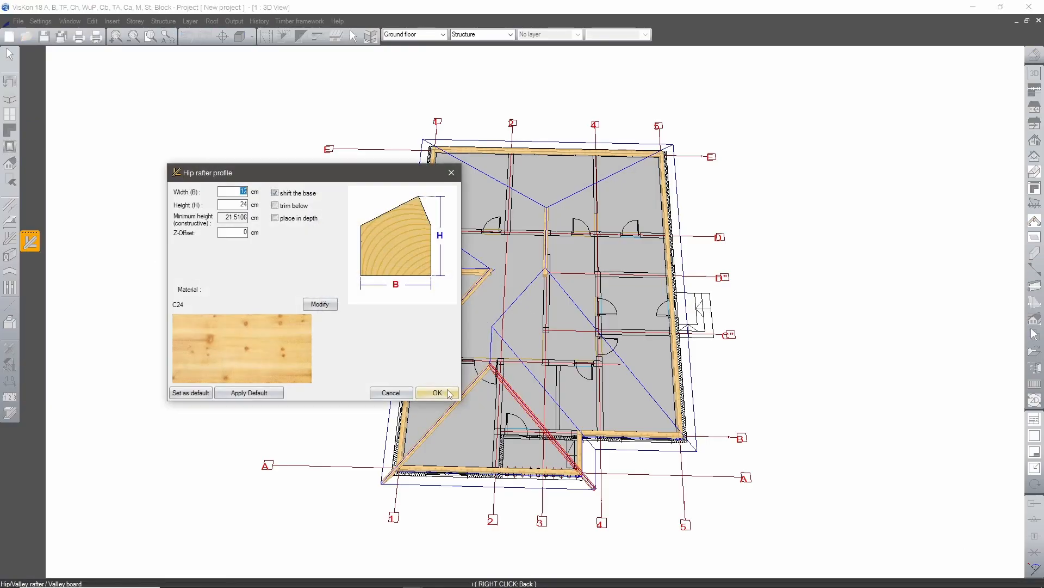
click(449, 392)
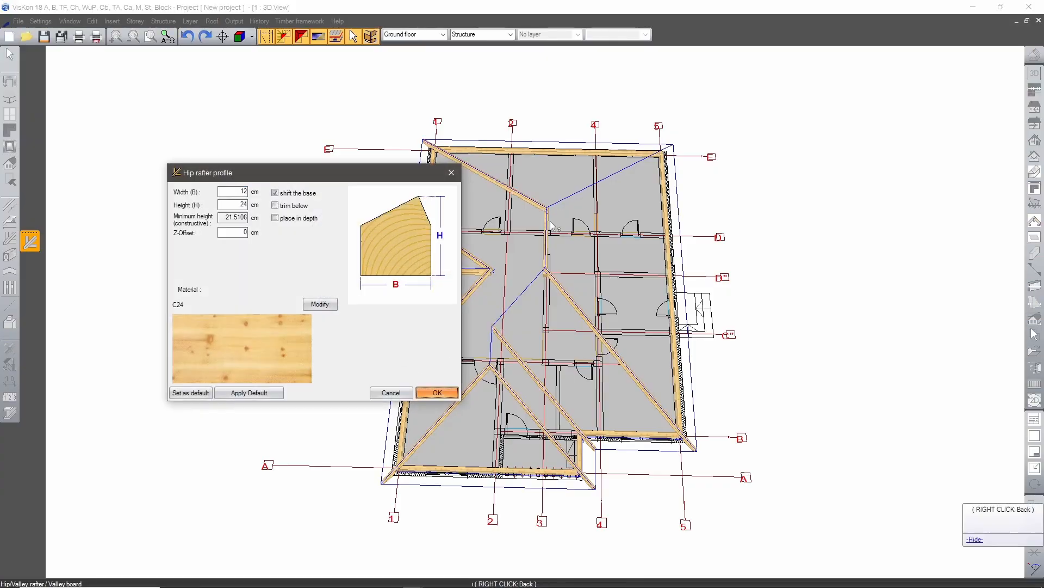
key(Return)
click(585, 188)
key(Return)
click(520, 299)
key(Return)
right_click(546, 256)
Generate rafters automatically on all roof surfaces with a maximum distance of 75 cm and end rafters.
middle_drag(244, 313, 202, 317)
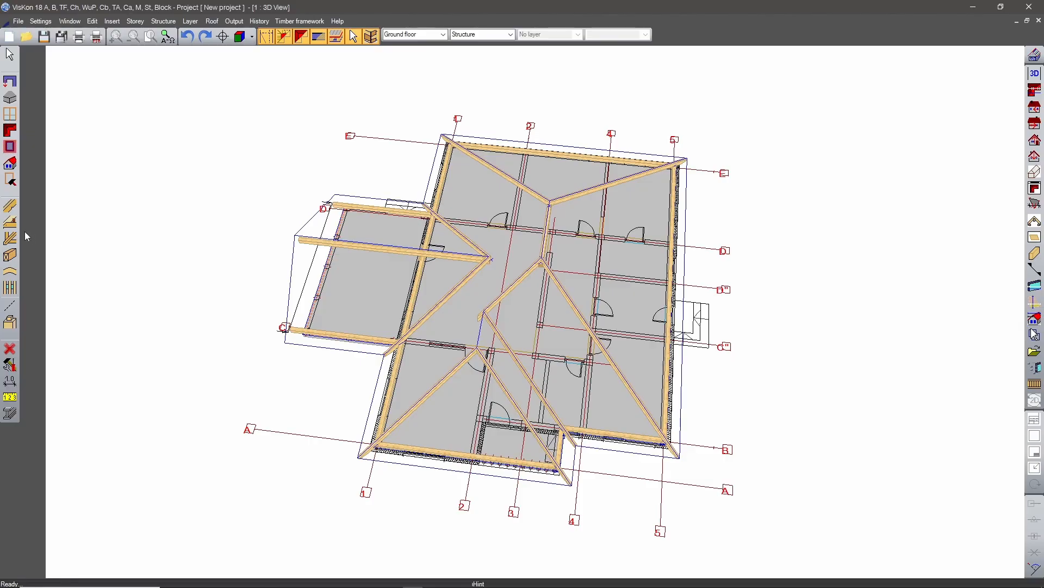
click(10, 206)
click(30, 324)
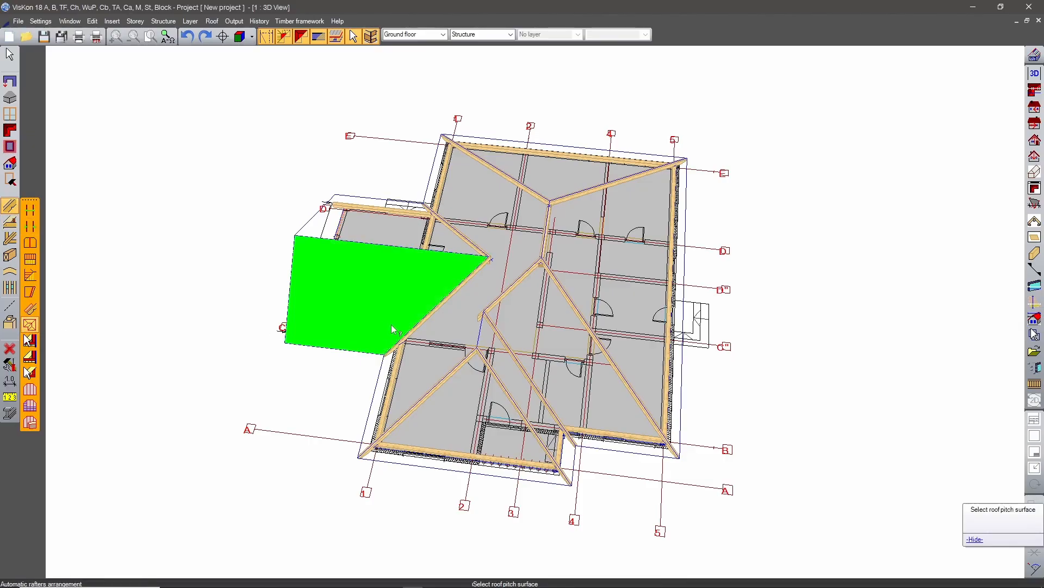
click(467, 316)
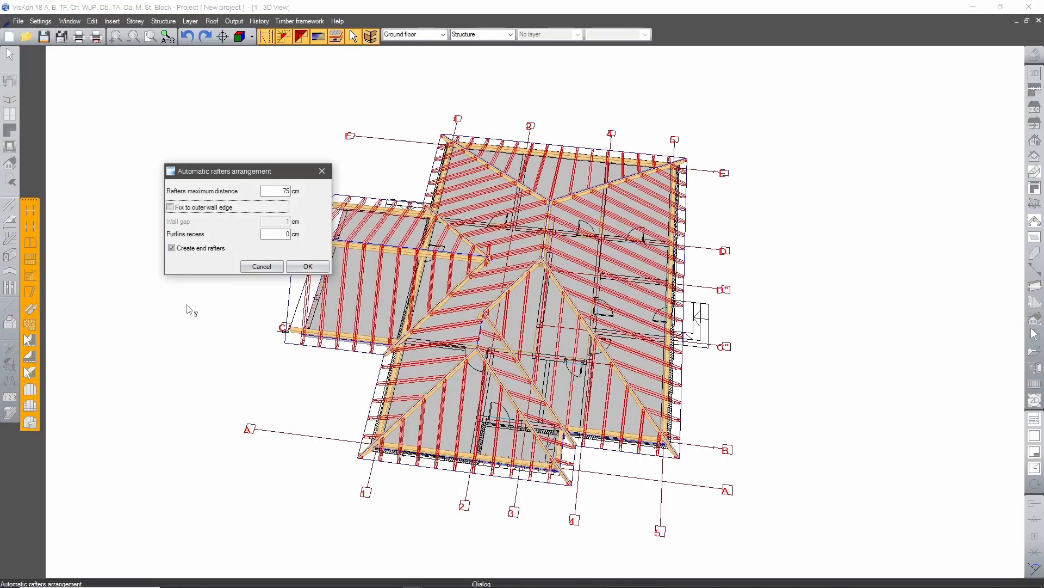
click(307, 266)
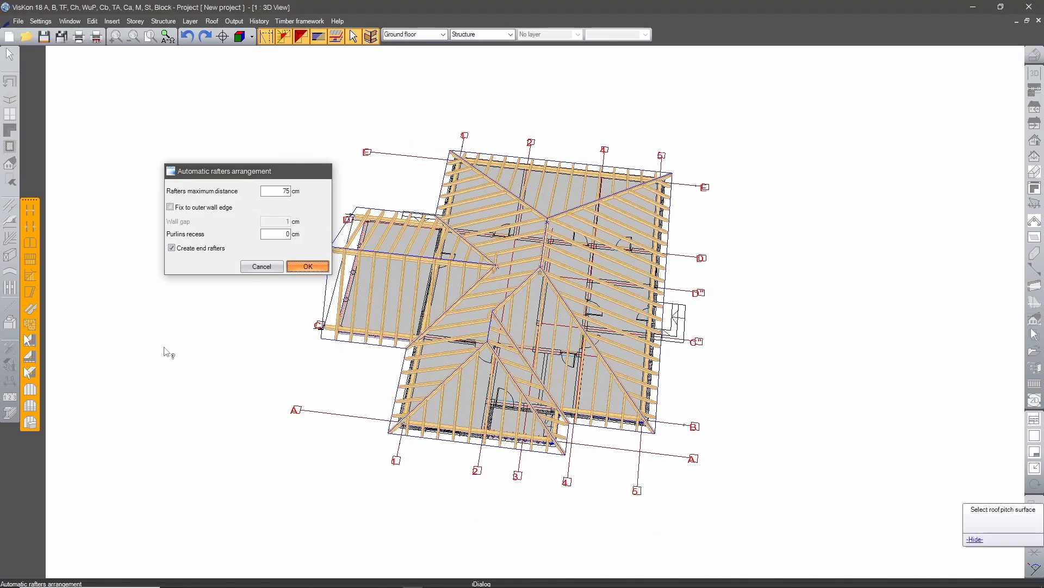
middle_drag(288, 385, 503, 321)
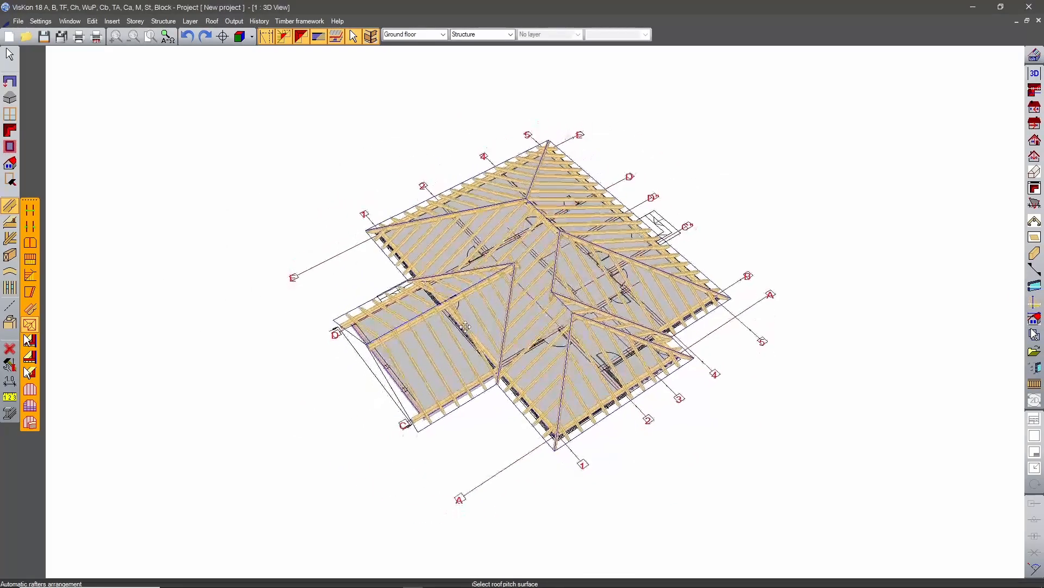
key(Escape)
Set the main gable roof profile's inclination to 45 degrees and transfer it to the opposite side.
middle_drag(712, 359, 808, 332)
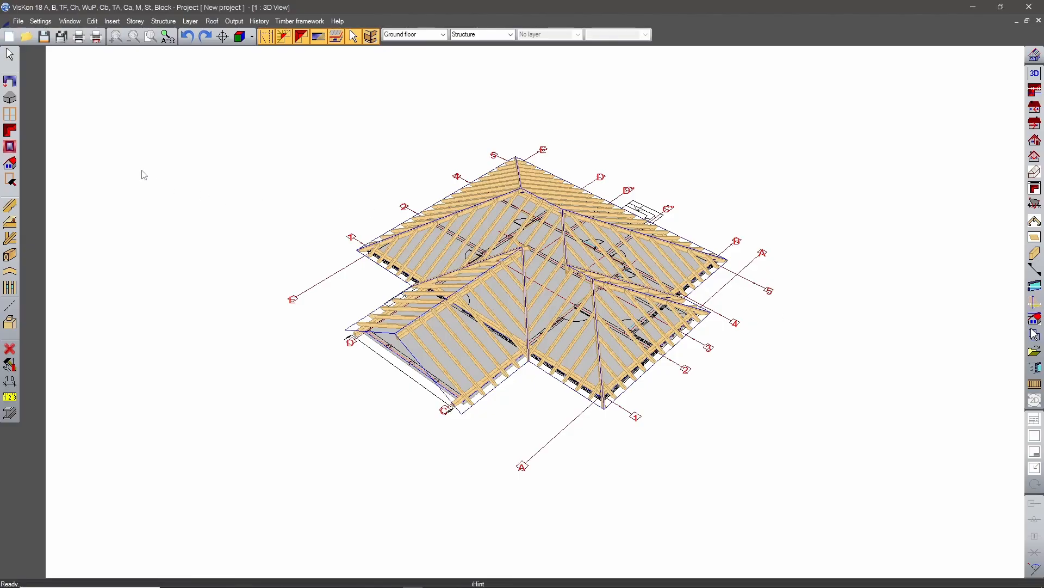
click(12, 131)
click(30, 150)
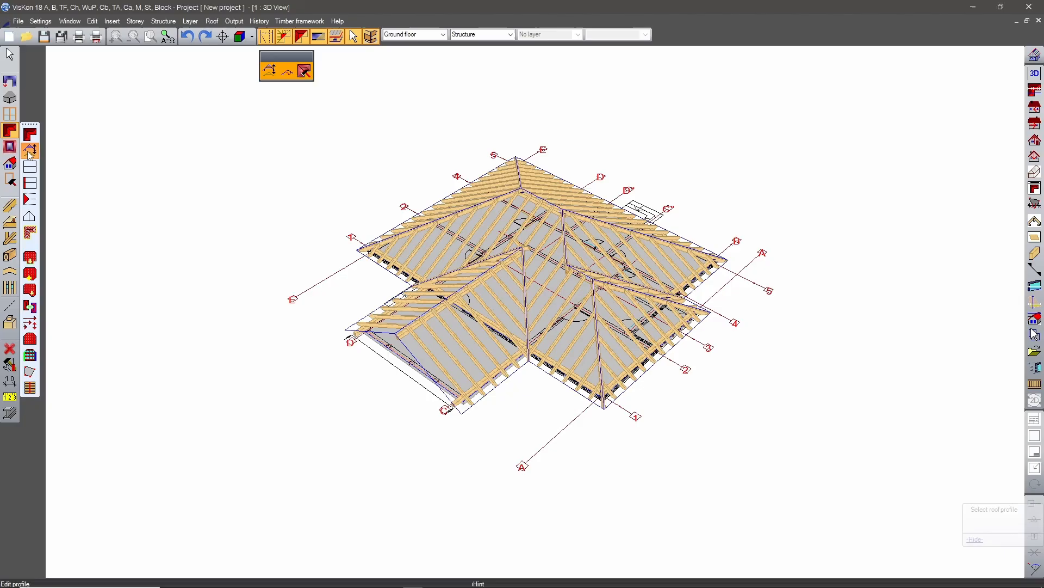
click(535, 230)
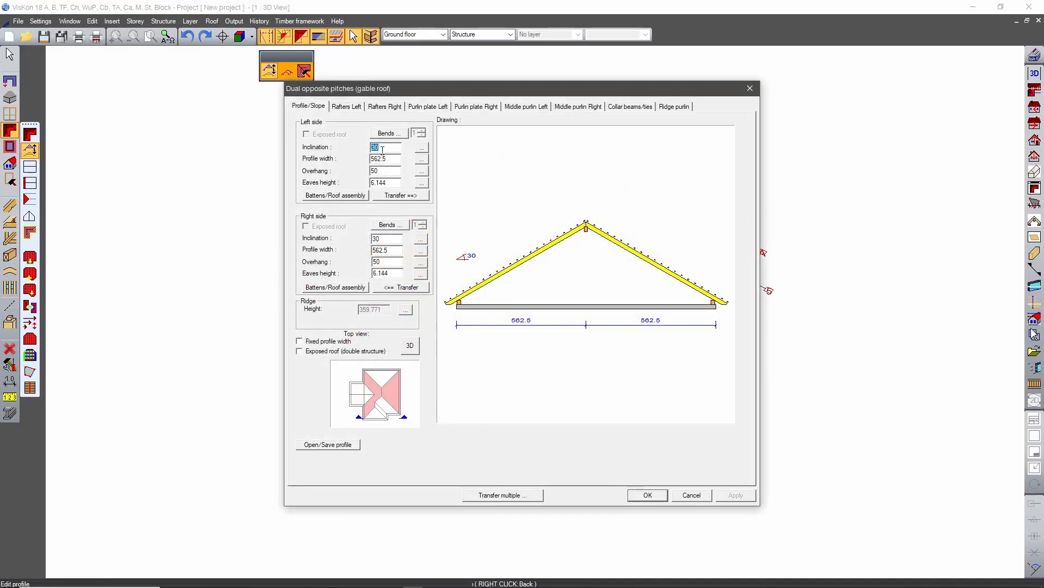
text(45)
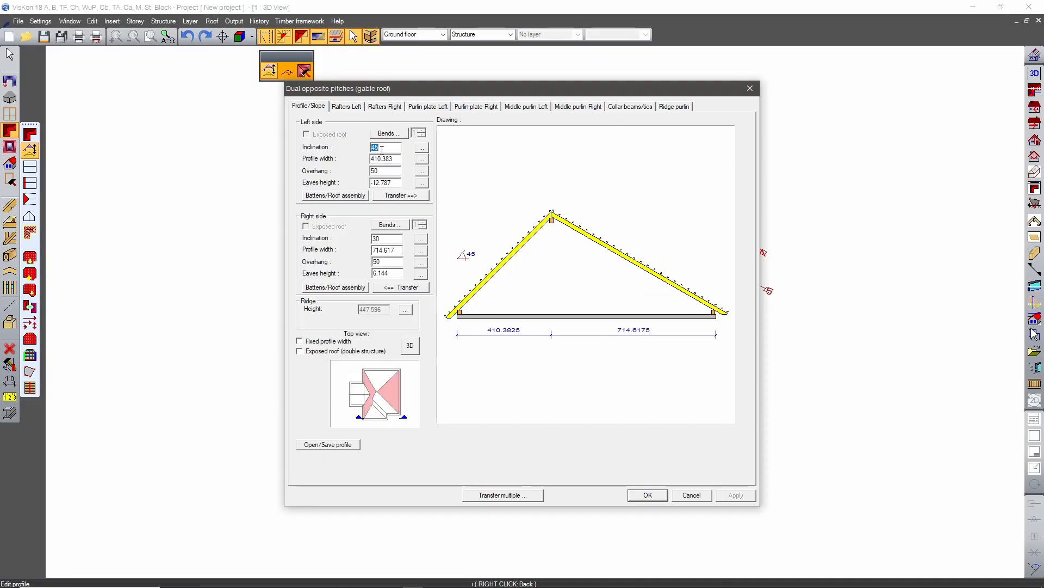
click(404, 195)
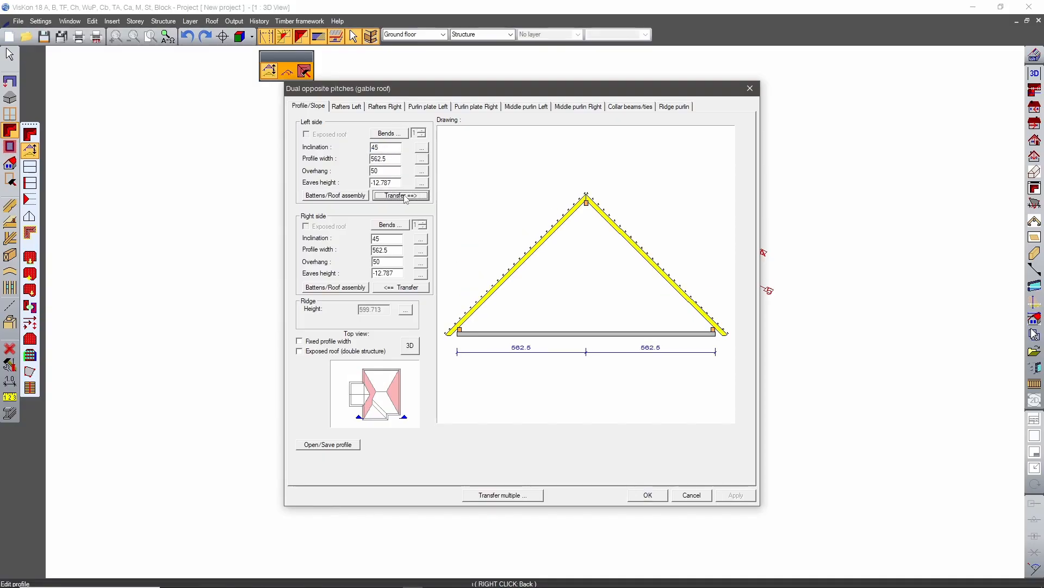
Transfer the 45-degree profile settings to the hip ends, the diagonal pitch and the terrace gable.
click(511, 496)
click(544, 361)
click(560, 322)
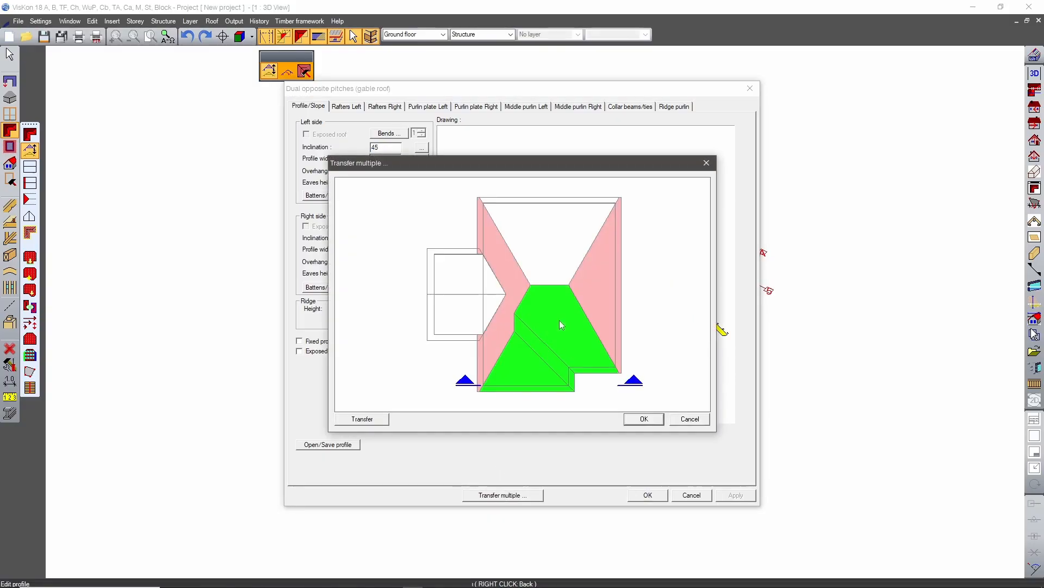
click(551, 269)
click(459, 286)
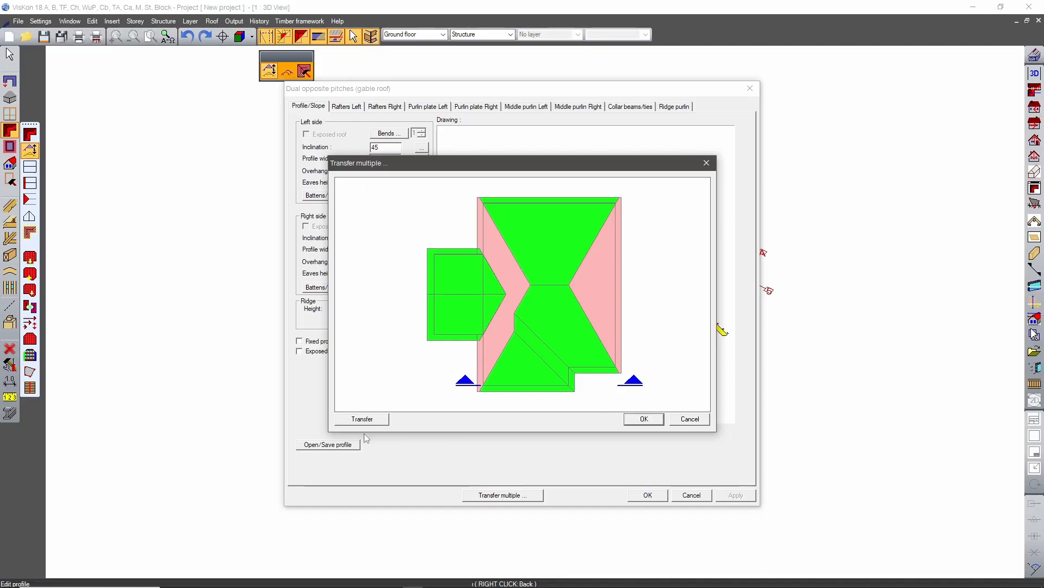
click(363, 419)
click(643, 419)
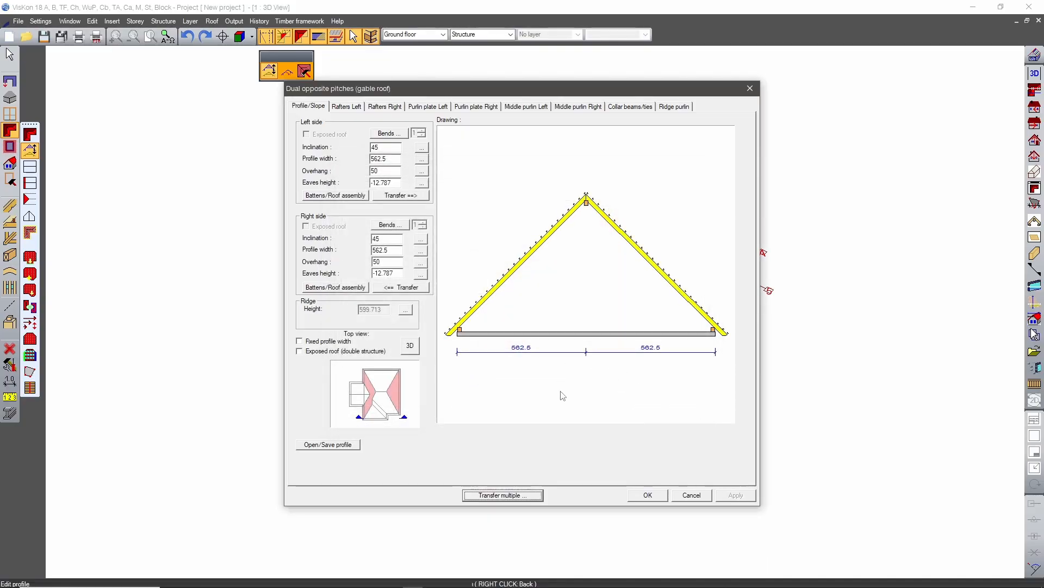
Apply the transferred 45-degree profile settings and inspect the reshaped roof structure in 3D.
click(649, 495)
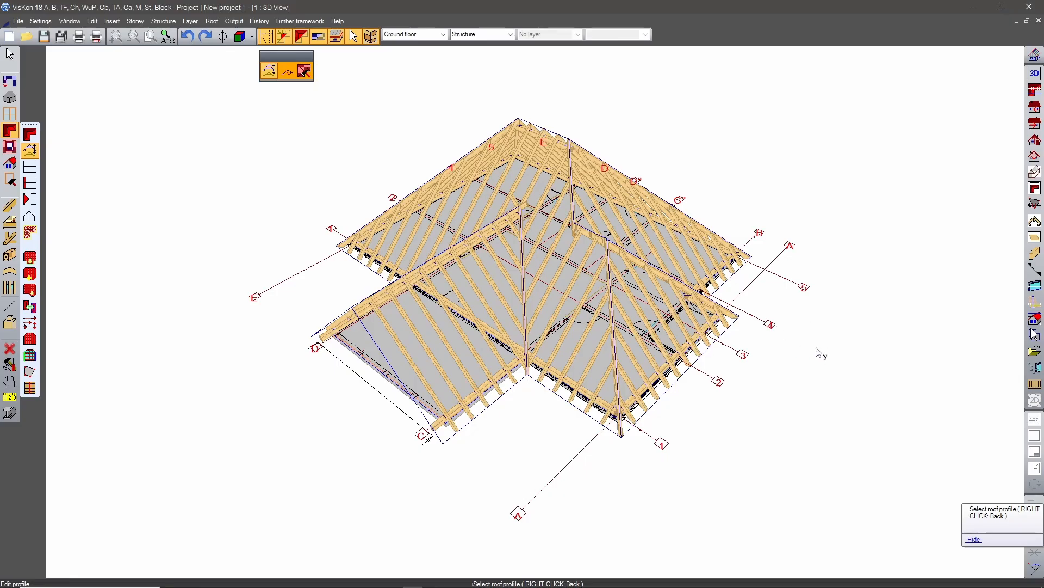
middle_drag(818, 353, 354, 313)
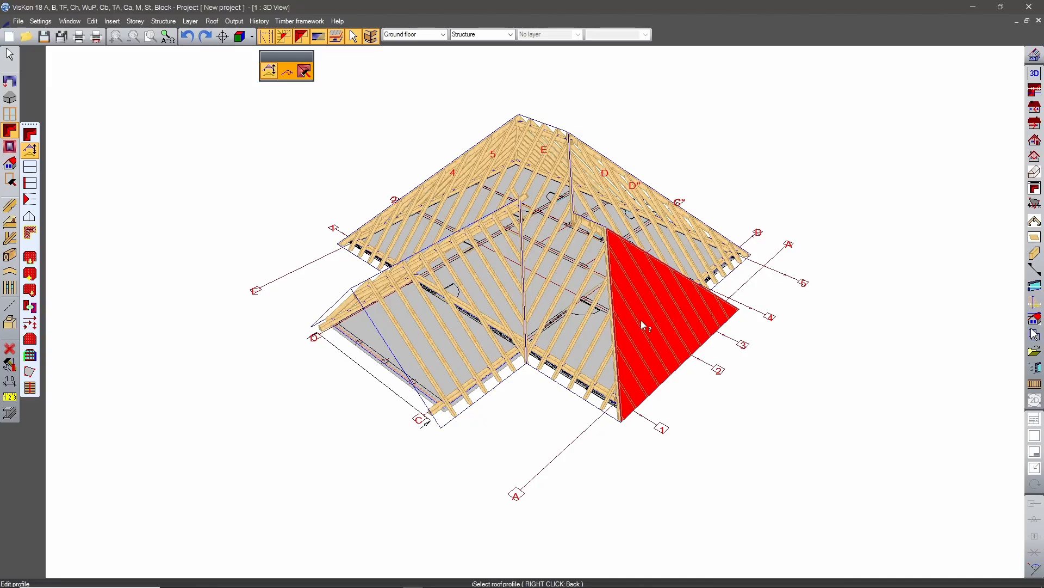
click(721, 343)
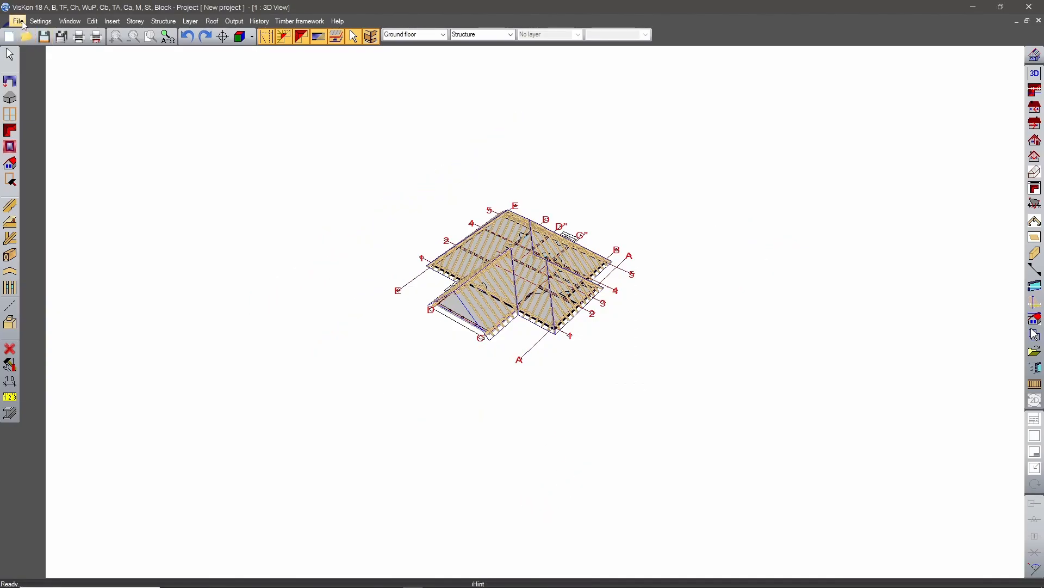
Open the PDF file FAMILY HOUSE_FLOOR PLAN_20251118 for import into the project.
click(21, 22)
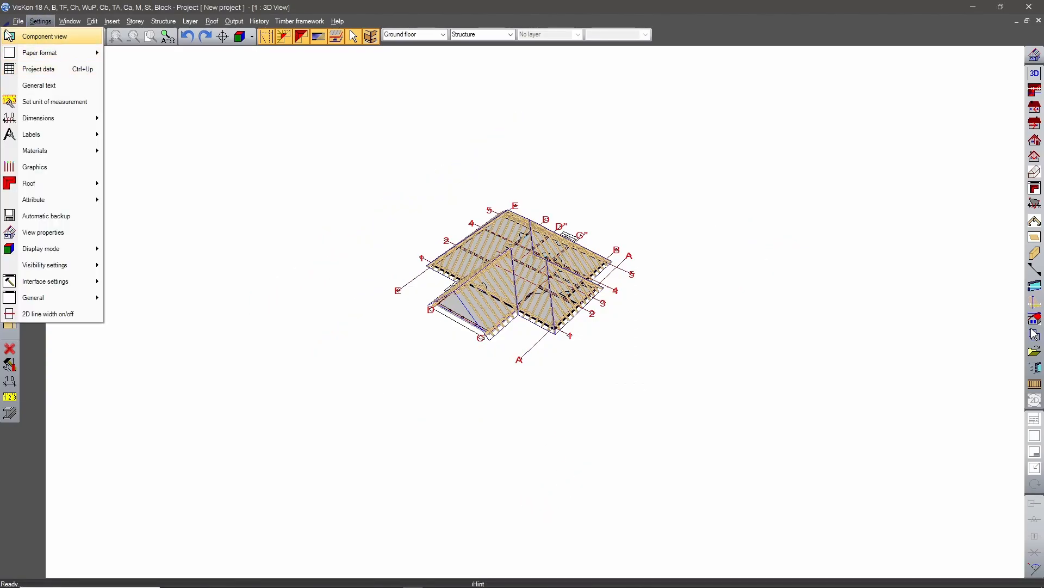
click(154, 102)
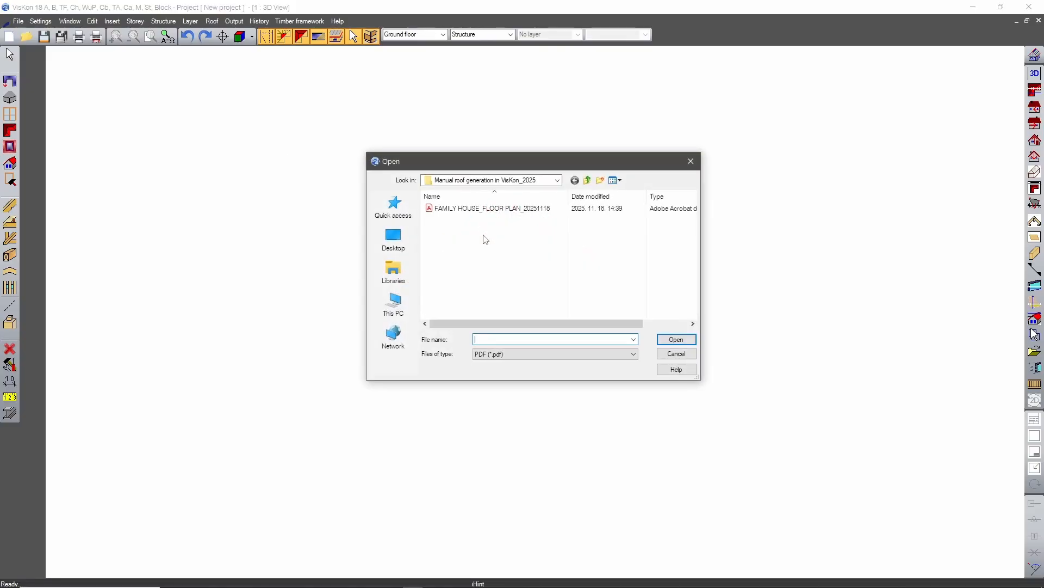
click(523, 209)
click(676, 339)
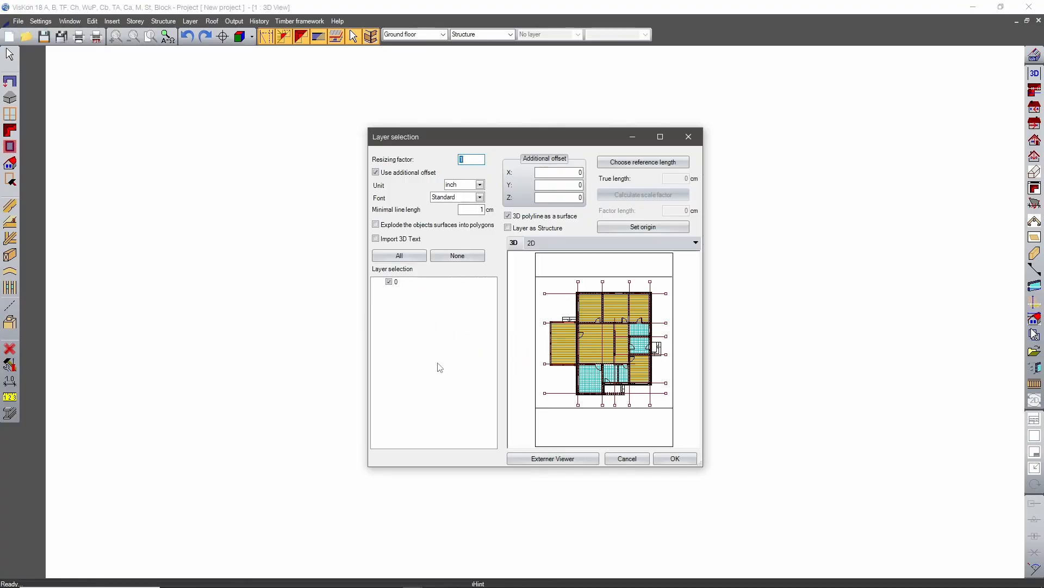
Set the import unit to cm and calculate the plan's scale factor from a picked reference length of 25 cm.
click(478, 185)
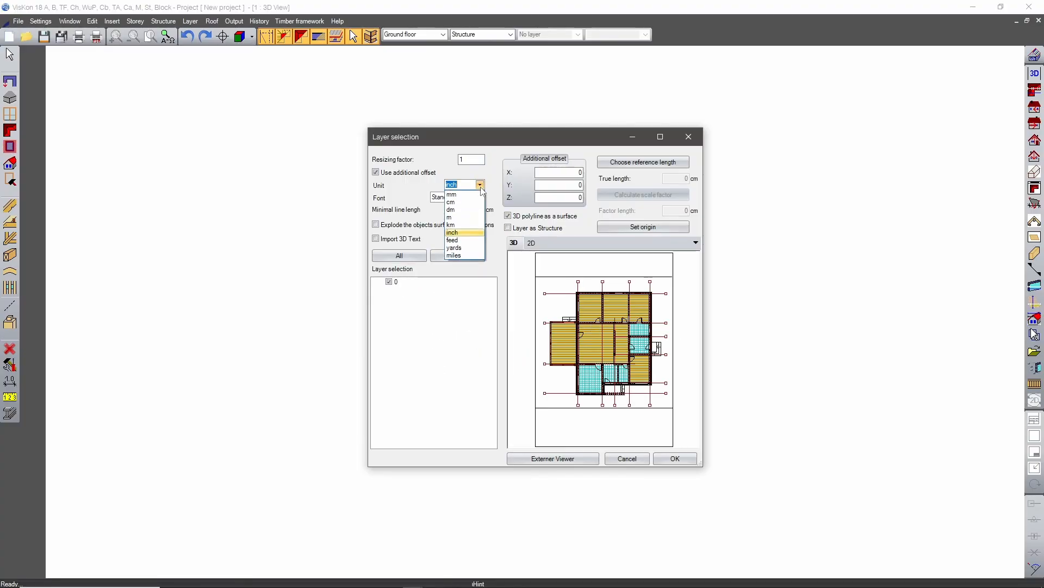
click(454, 202)
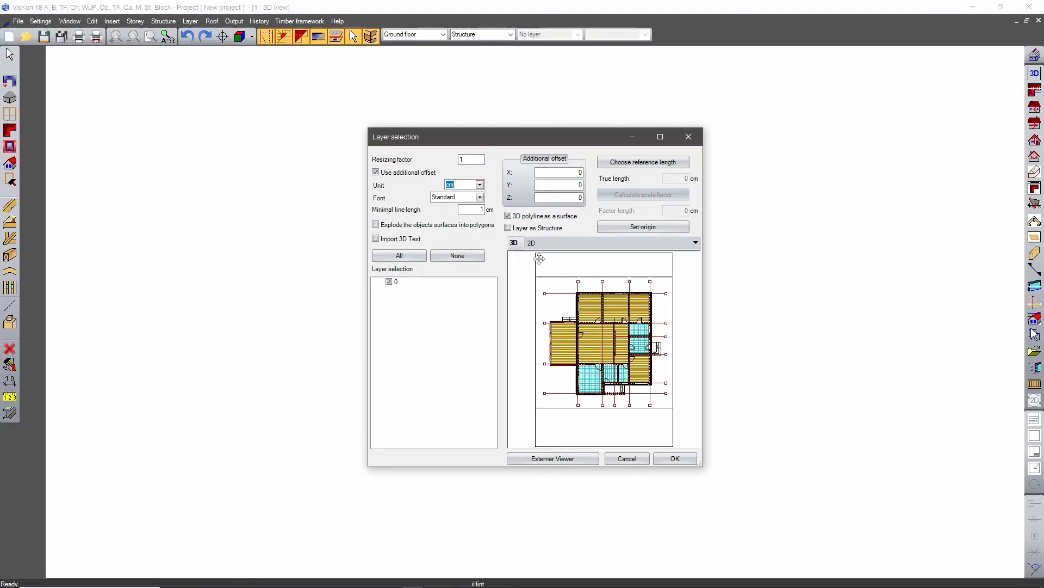
click(666, 162)
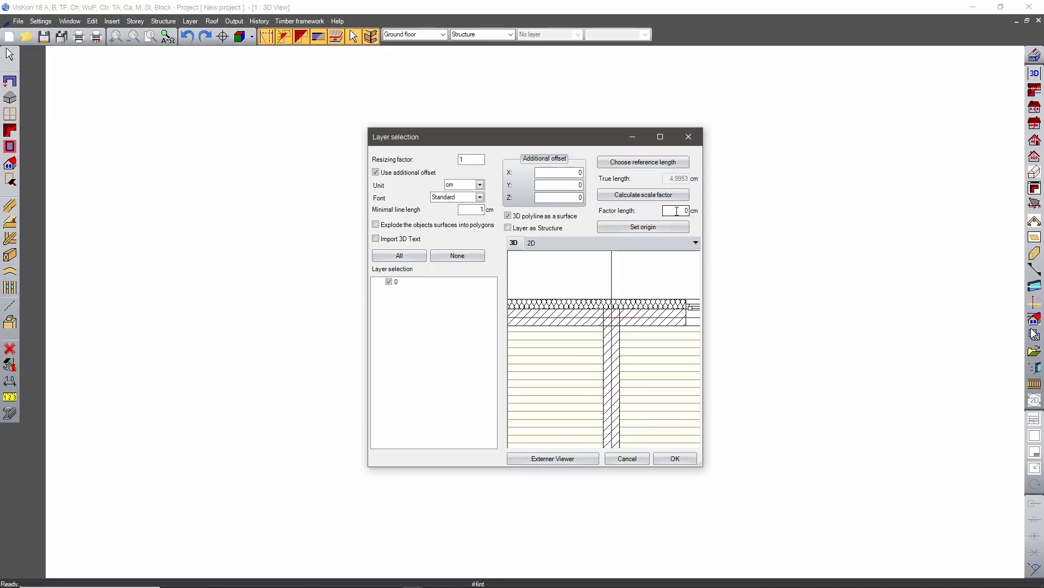
double_click(677, 210)
text(25)
click(643, 195)
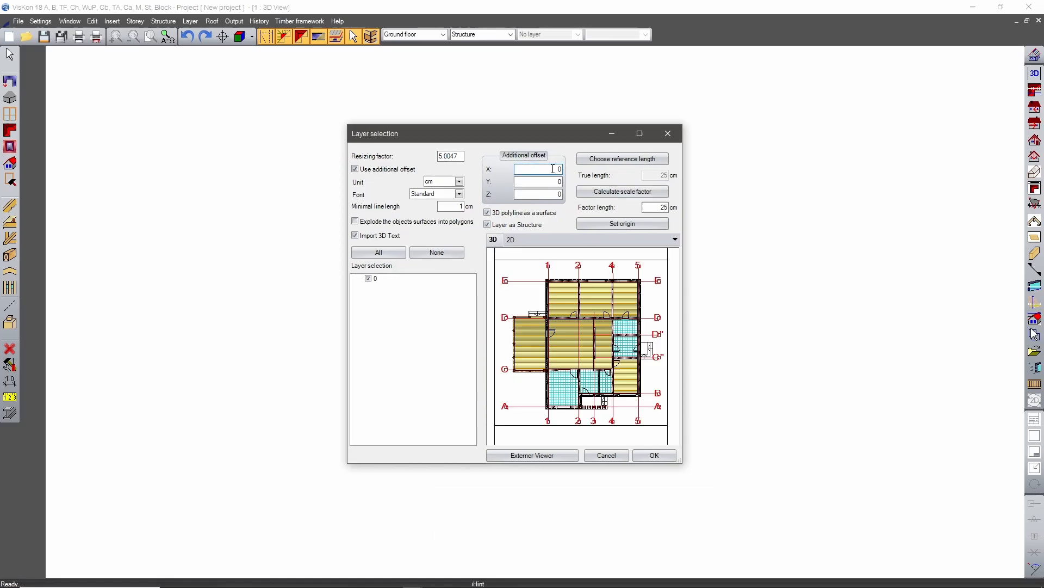
Set the additional X and Y offset and import the floor plan with 3D text and layer as structure.
key(Tab)
double_click(556, 169)
click(547, 180)
click(655, 456)
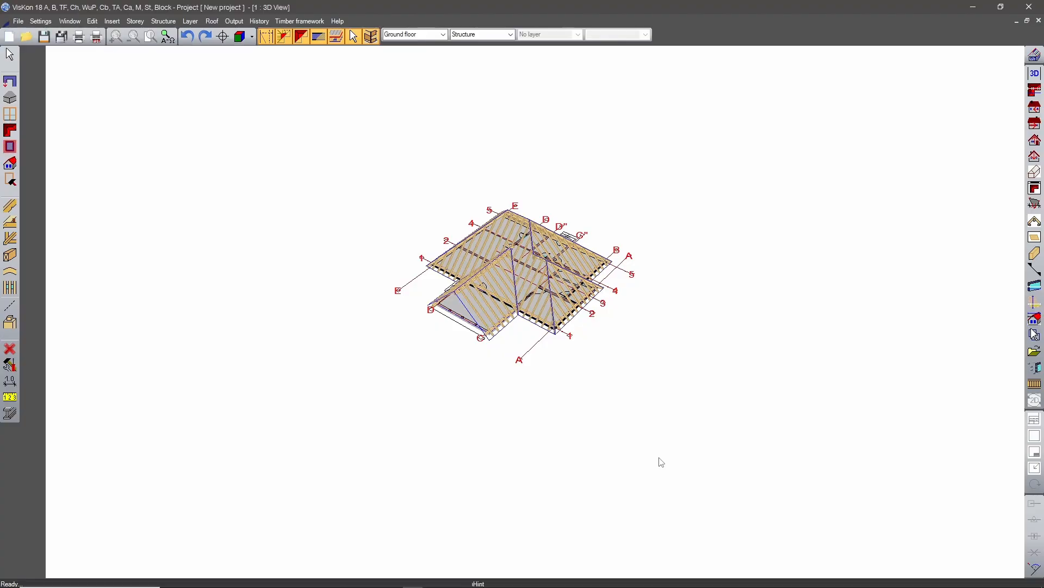
Examine the imported floor plan's walls and rooms up close and its placement relative to the roof model.
middle_drag(619, 305, 655, 331)
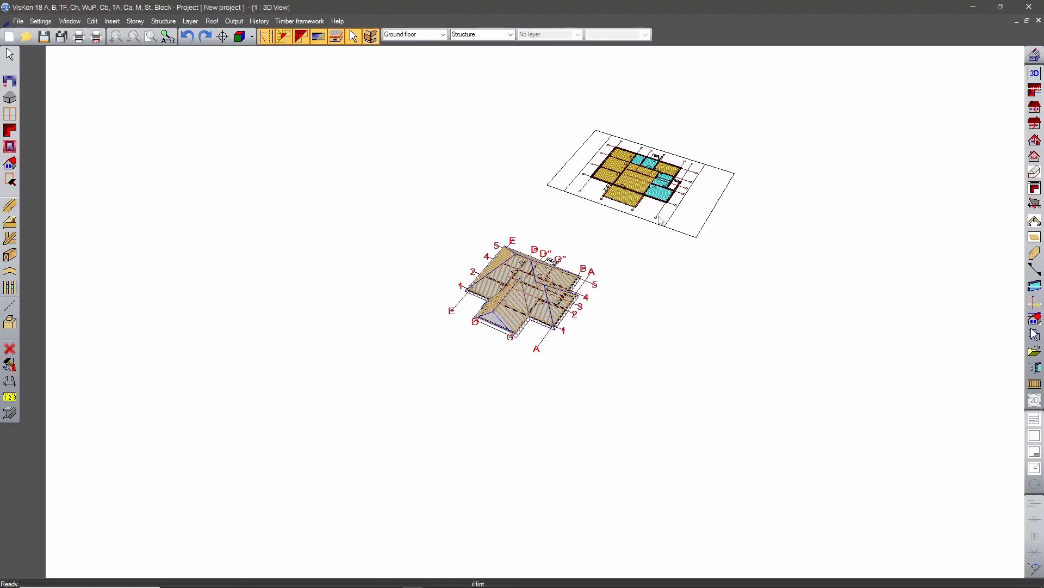
middle_drag(659, 216, 581, 329)
scroll(581, 329, up, 8)
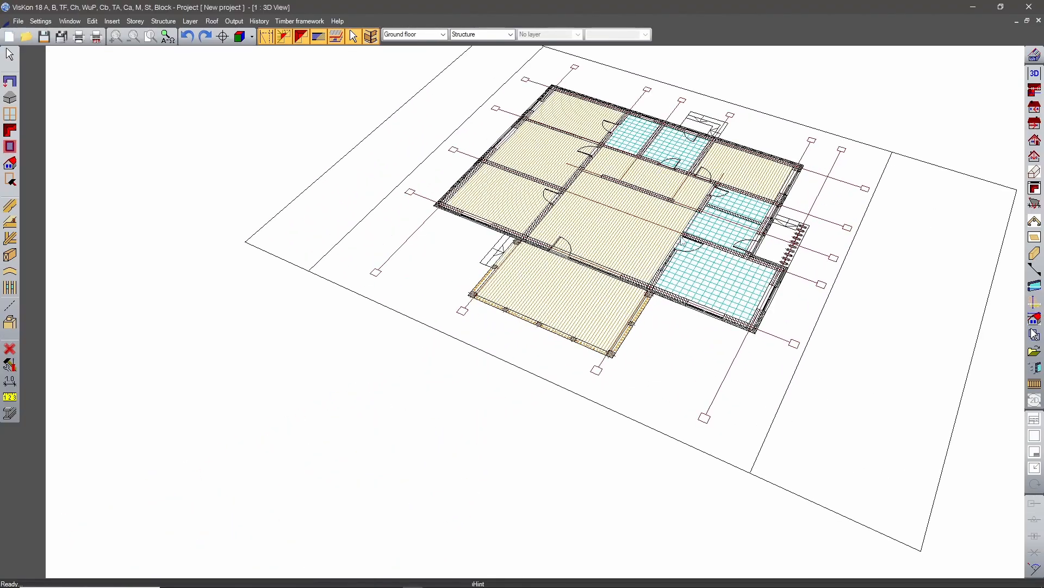
scroll(585, 312, down, 2)
middle_drag(518, 355, 570, 431)
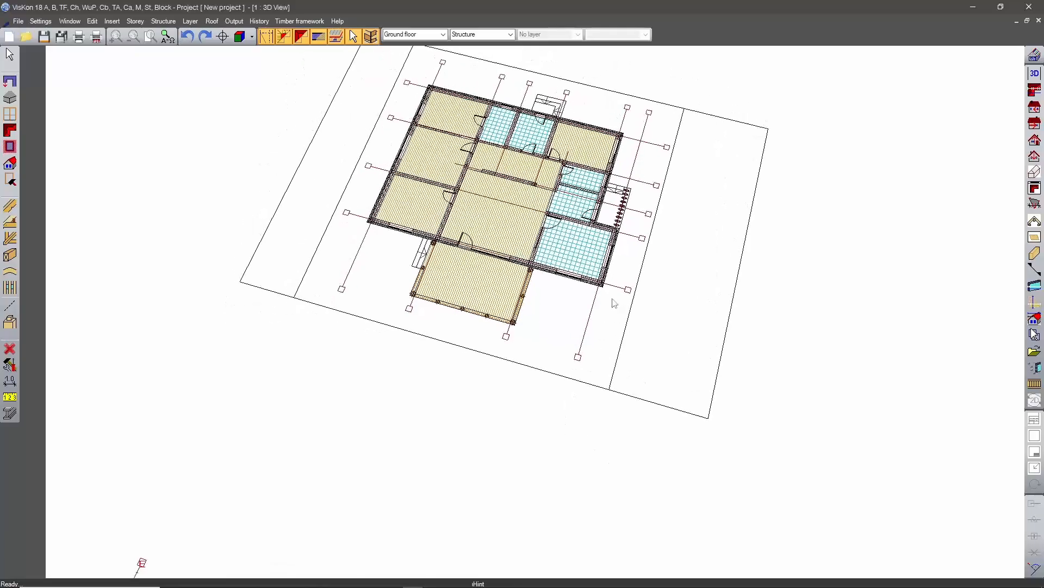
middle_drag(609, 315, 565, 445)
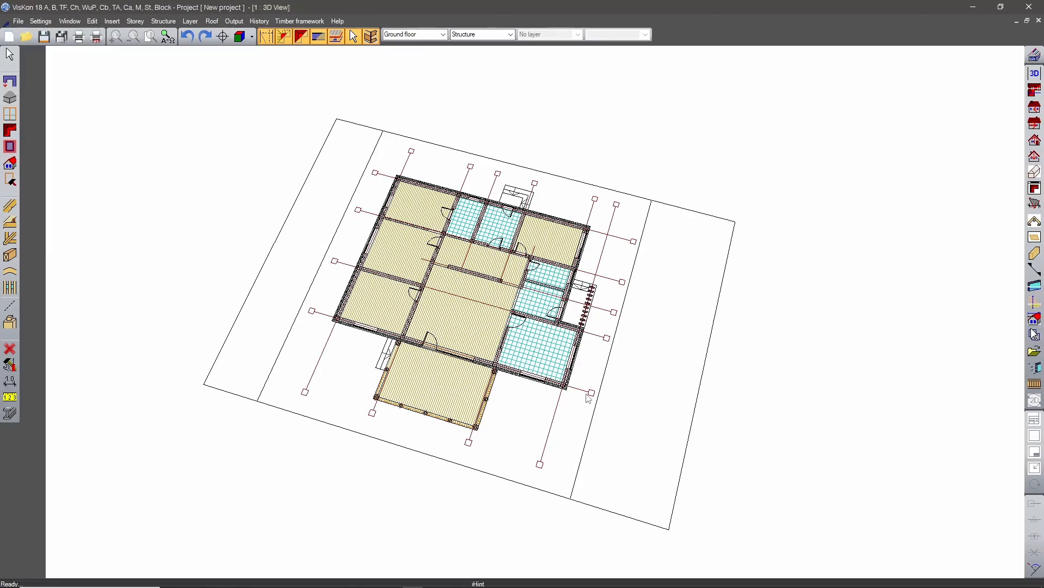
scroll(521, 278, up, 5)
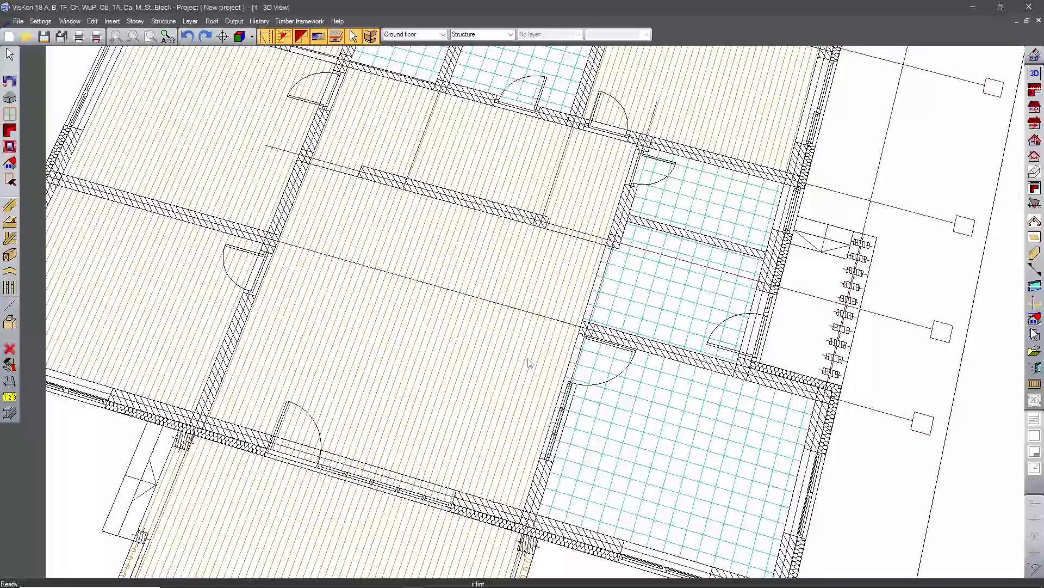
scroll(530, 363, down, 10)
middle_drag(517, 482, 601, 416)
scroll(576, 363, up, 1)
middle_drag(600, 492, 674, 420)
scroll(677, 421, up, 1)
middle_drag(679, 422, 670, 408)
scroll(669, 409, down, 2)
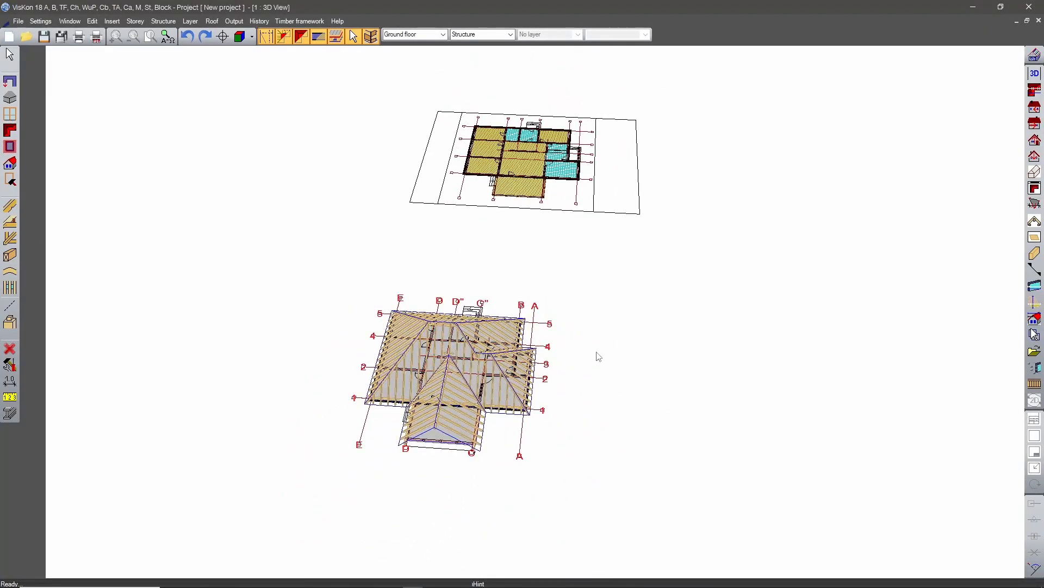